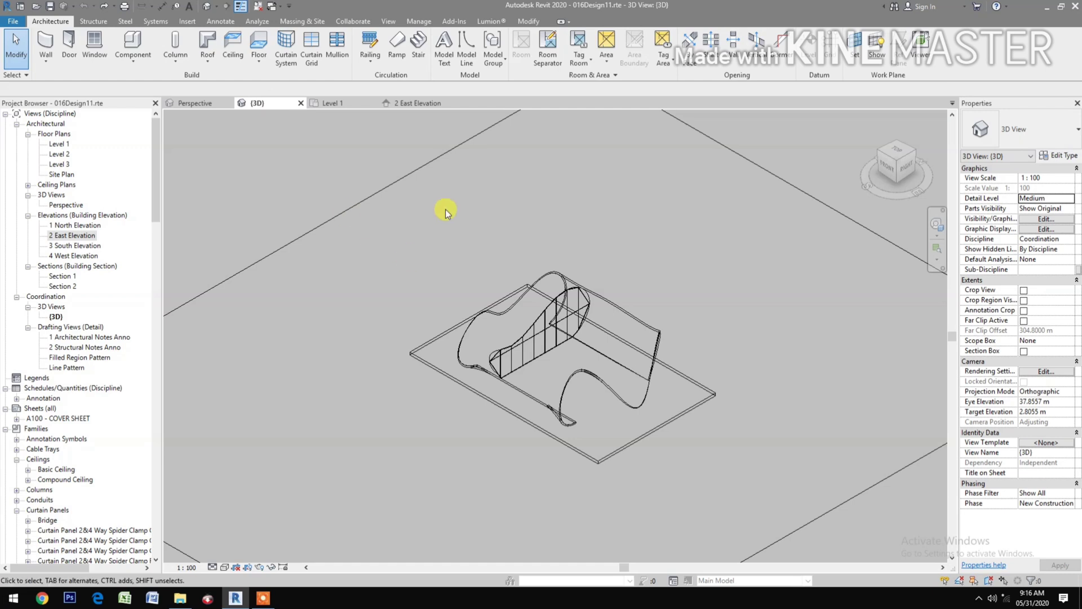
Step: Delete the curved form standing on the rectangular slab in the 3D view, keeping the slab
drag(446, 207, 666, 492)
key(Delete)
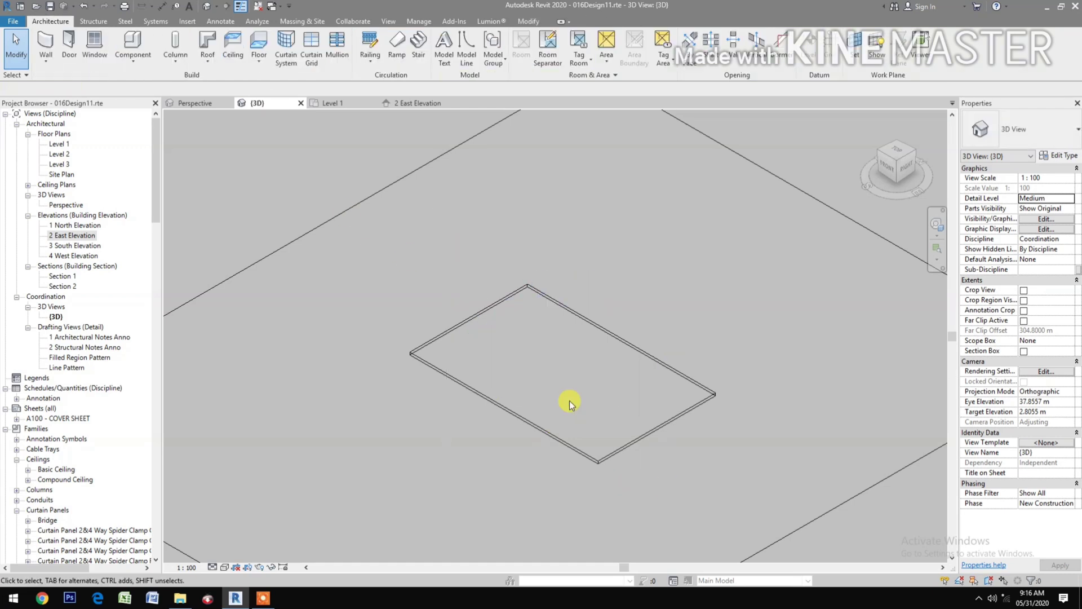
Step: In the Level 1 plan, delete the four offset reference planes inside the slab outline, keeping the two centre planes
click(331, 103)
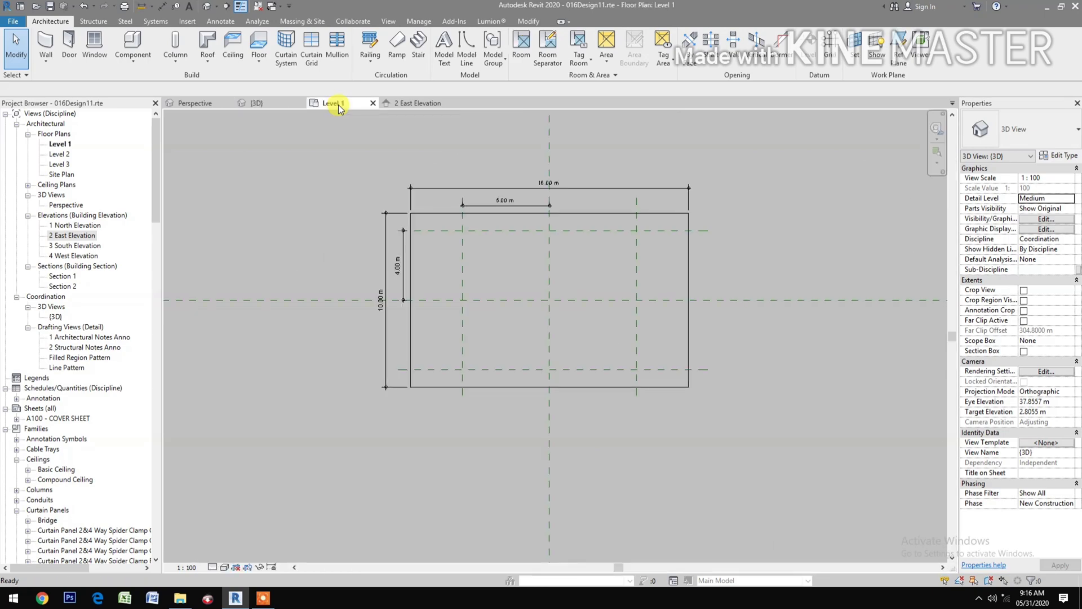
click(408, 300)
click(469, 260)
key(Delete)
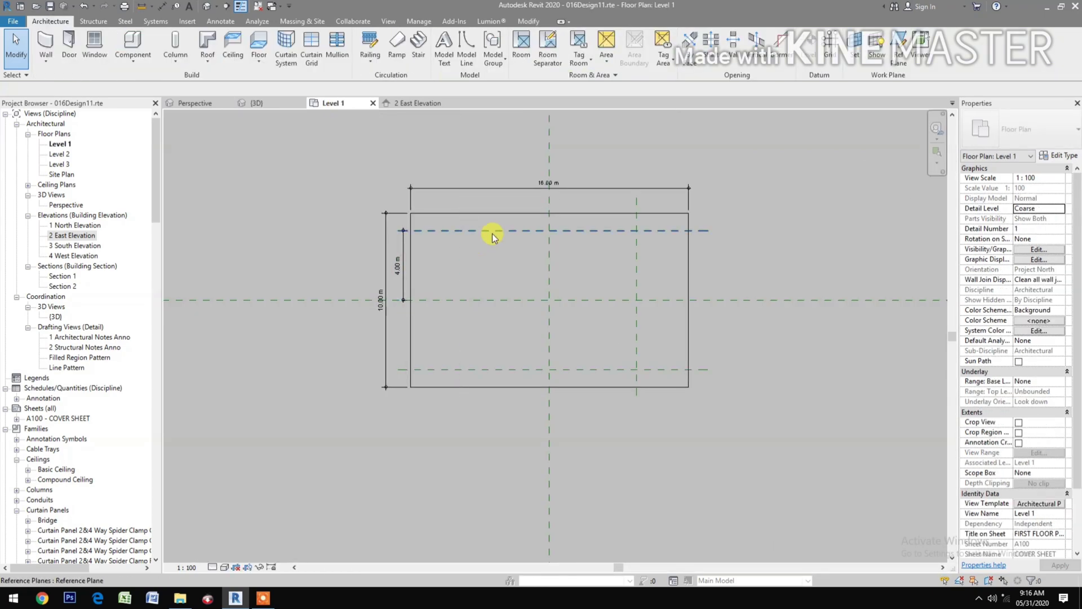
click(490, 231)
key(Delete)
click(637, 268)
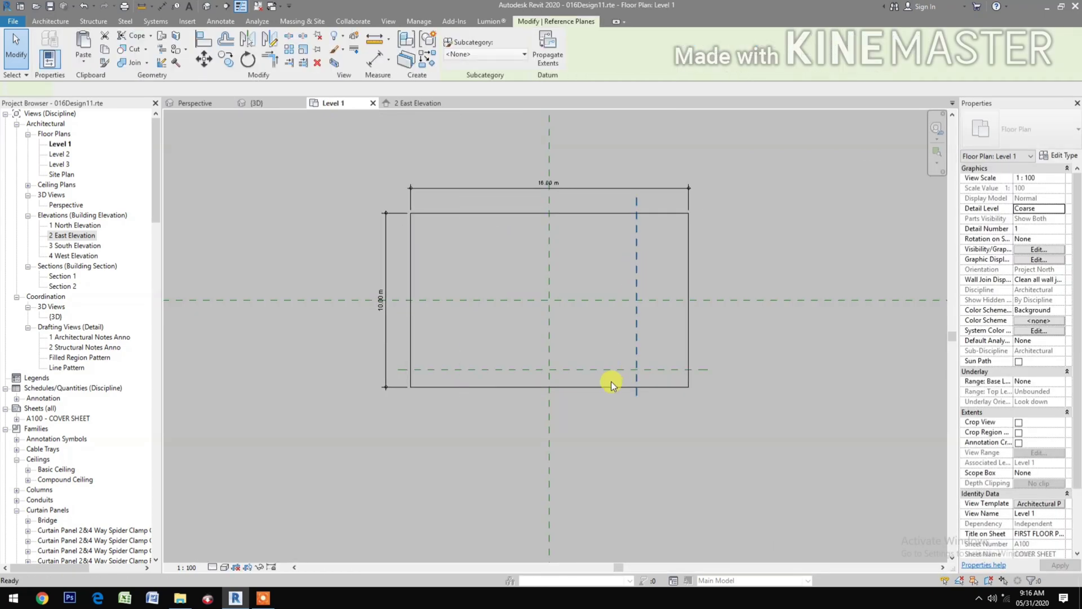
key(Delete)
click(614, 370)
key(Delete)
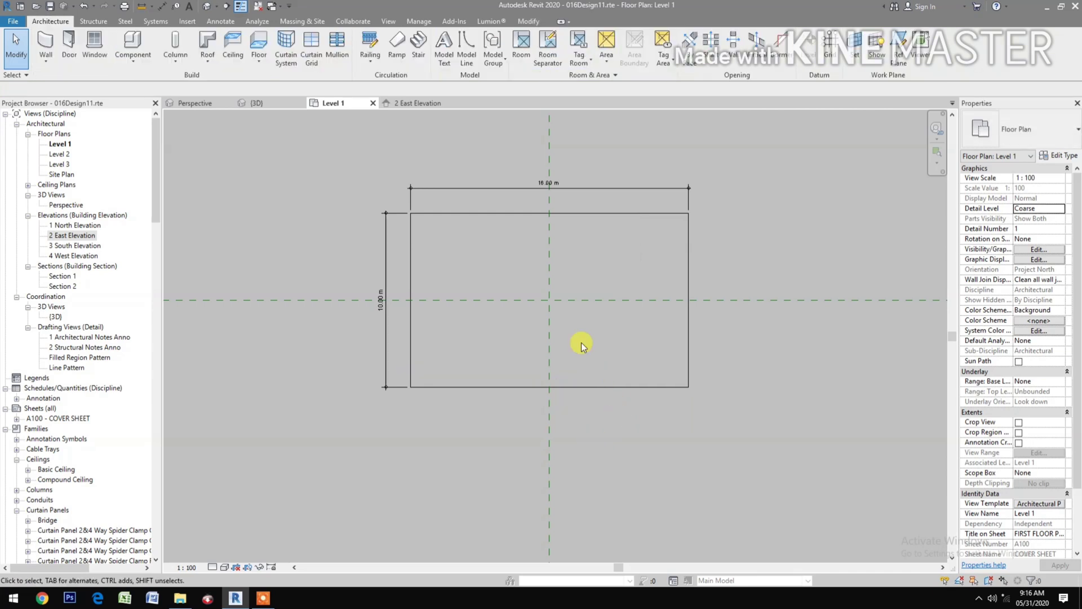
Step: Start an in-place mass in the Level 1 plan with the name Mass 1
scroll(582, 344, up, 3)
middle_drag(560, 386, 579, 469)
scroll(575, 461, down, 2)
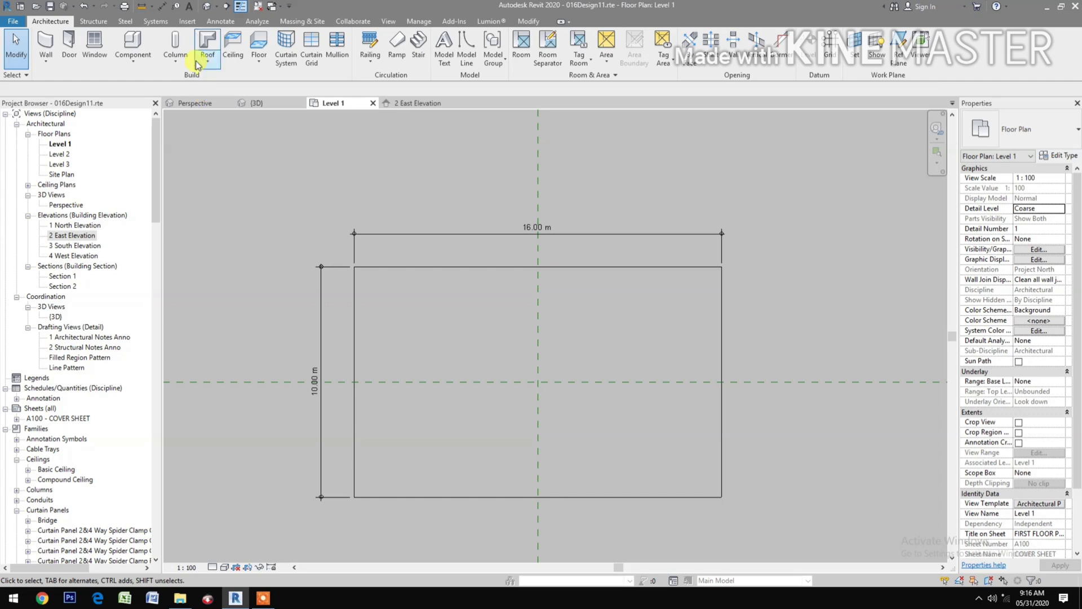
click(313, 25)
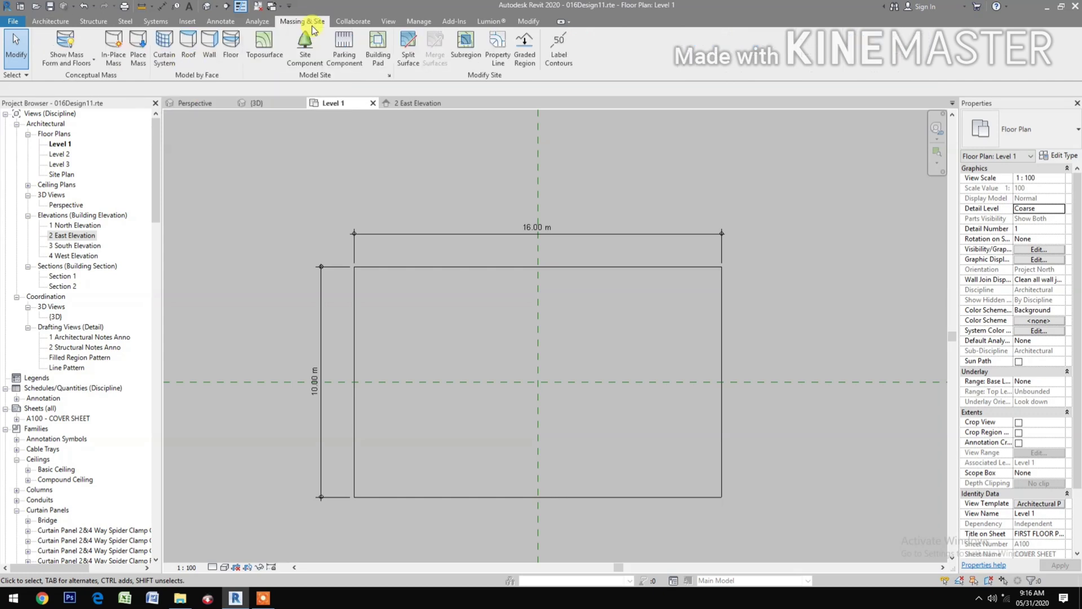
click(112, 54)
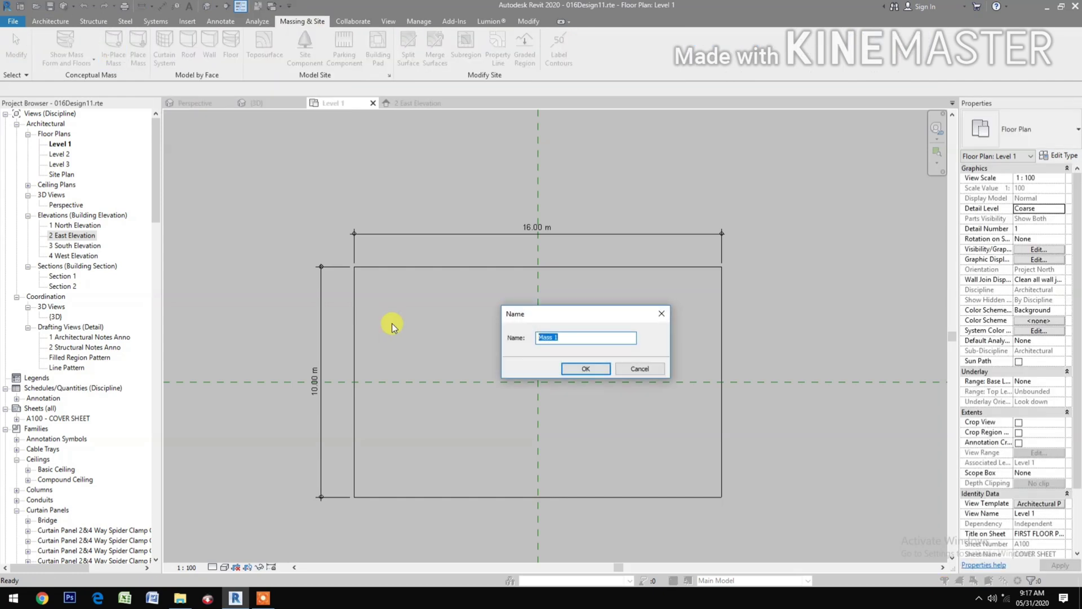
click(567, 370)
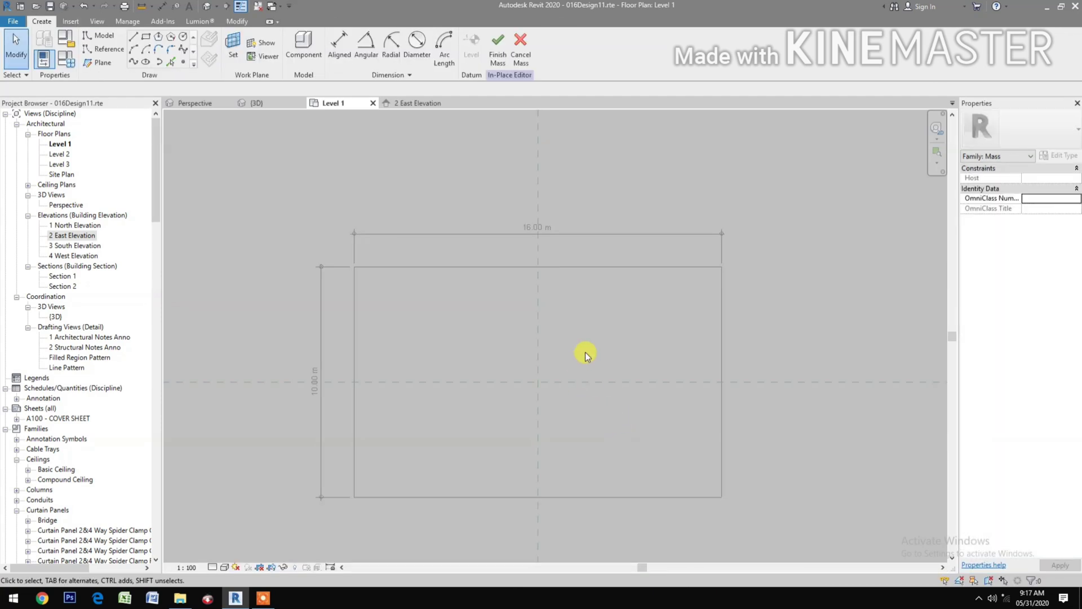
Step: Place a vertical reference plane across the slab, 5 m to the right of the vertical centre plane
key(r)
key(p)
click(665, 196)
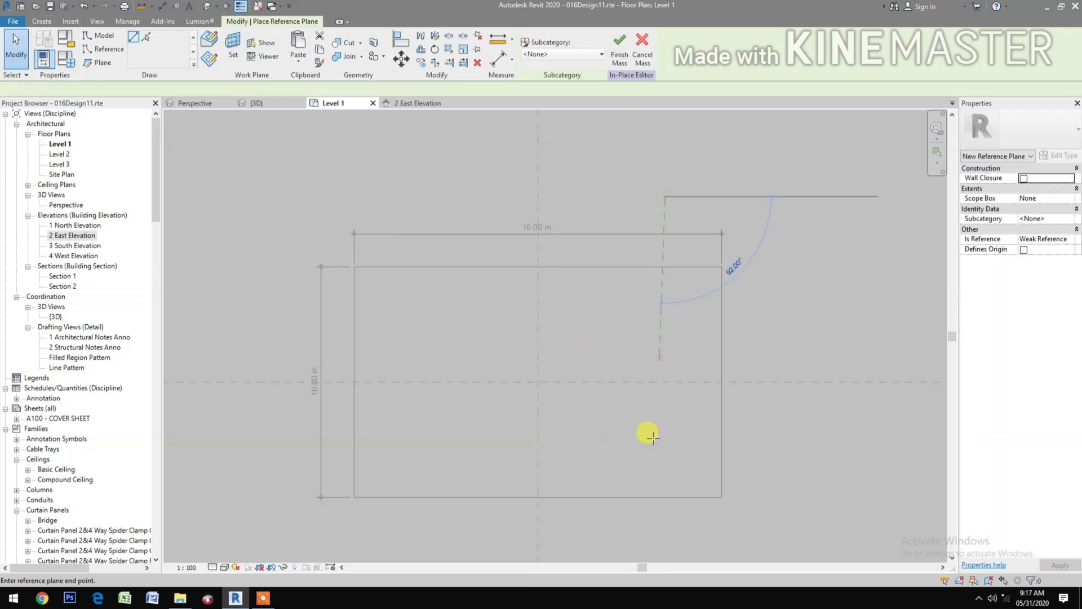
click(664, 521)
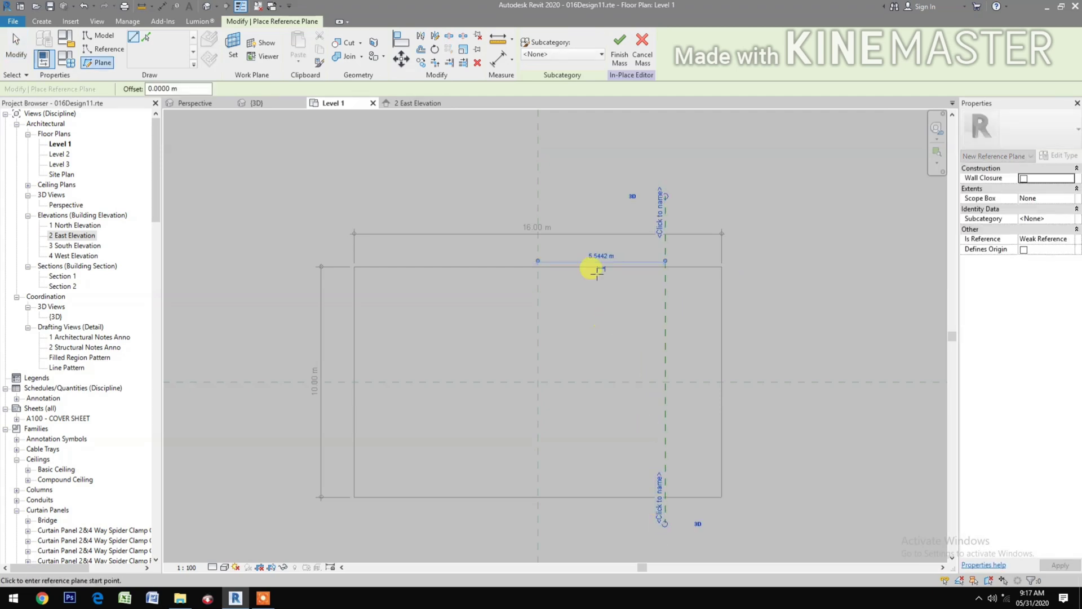
click(601, 257)
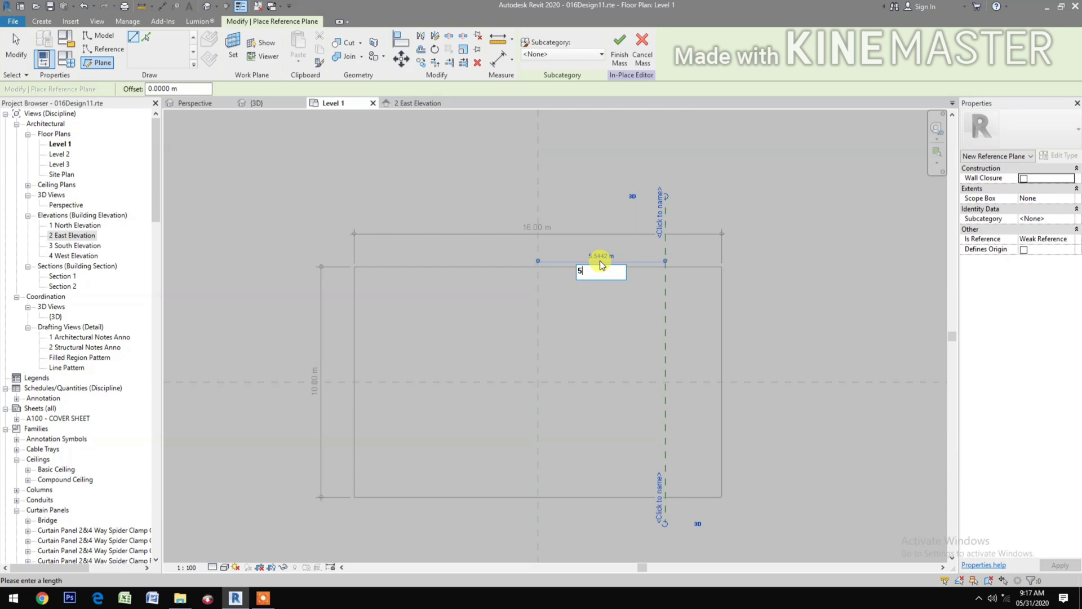
text(5)
key(Return)
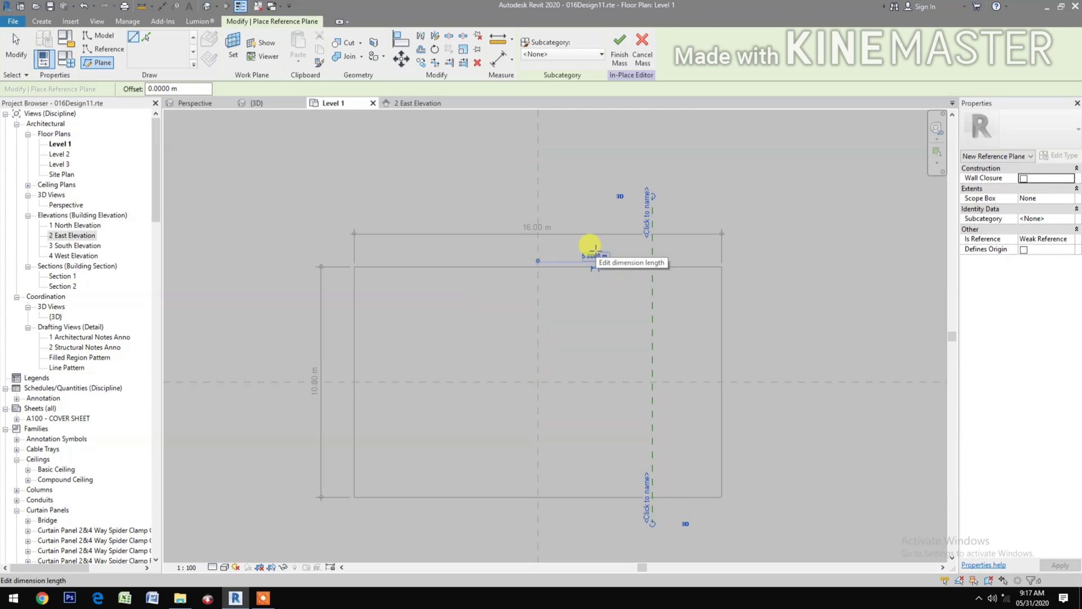
Step: Set the work plane by picking the new vertical reference plane and open the 2 East Elevation view
click(232, 56)
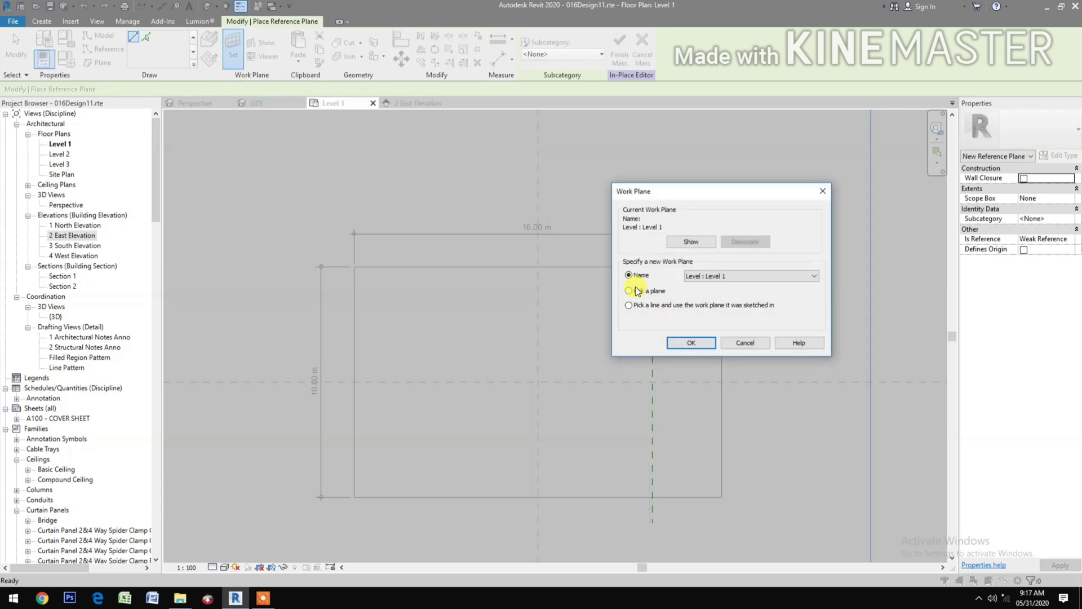
click(683, 341)
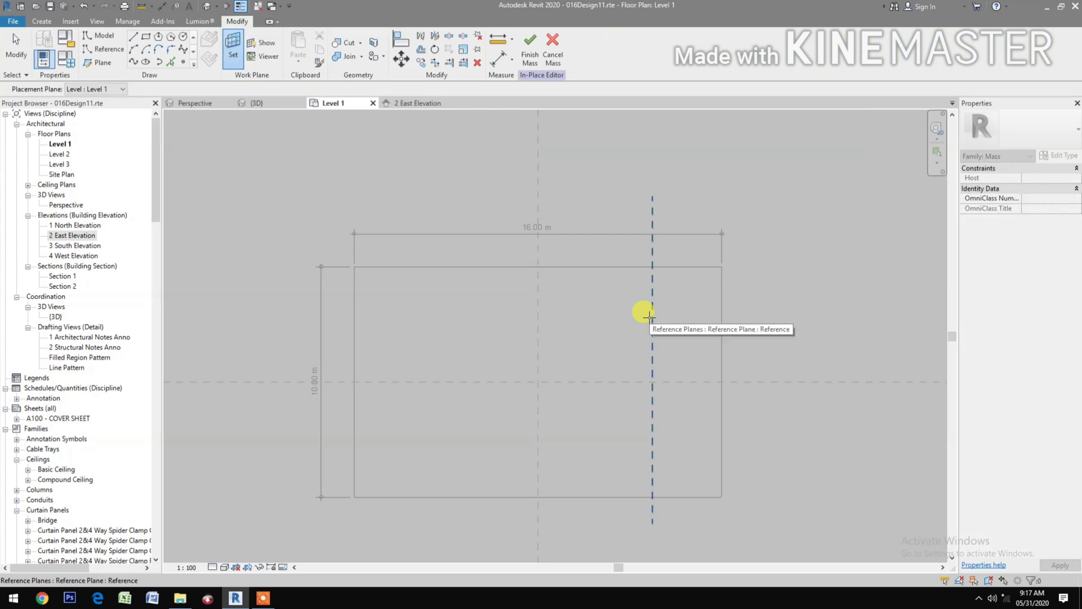
click(651, 311)
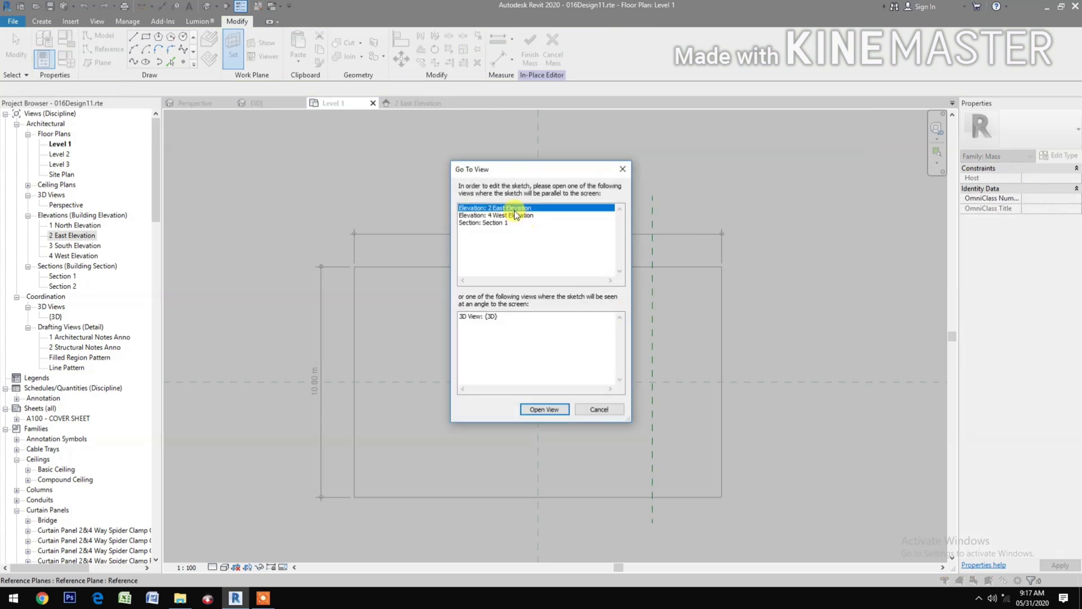
click(536, 410)
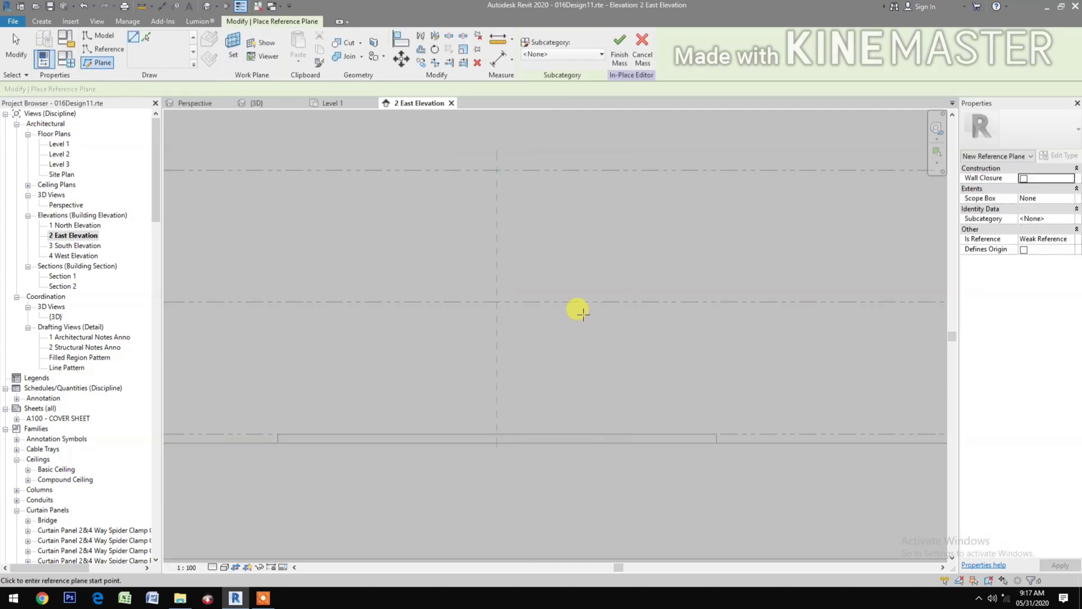
Step: Draw a vertical reference plane through the slab in the elevation, 4 m to the right of the centre plane
click(660, 206)
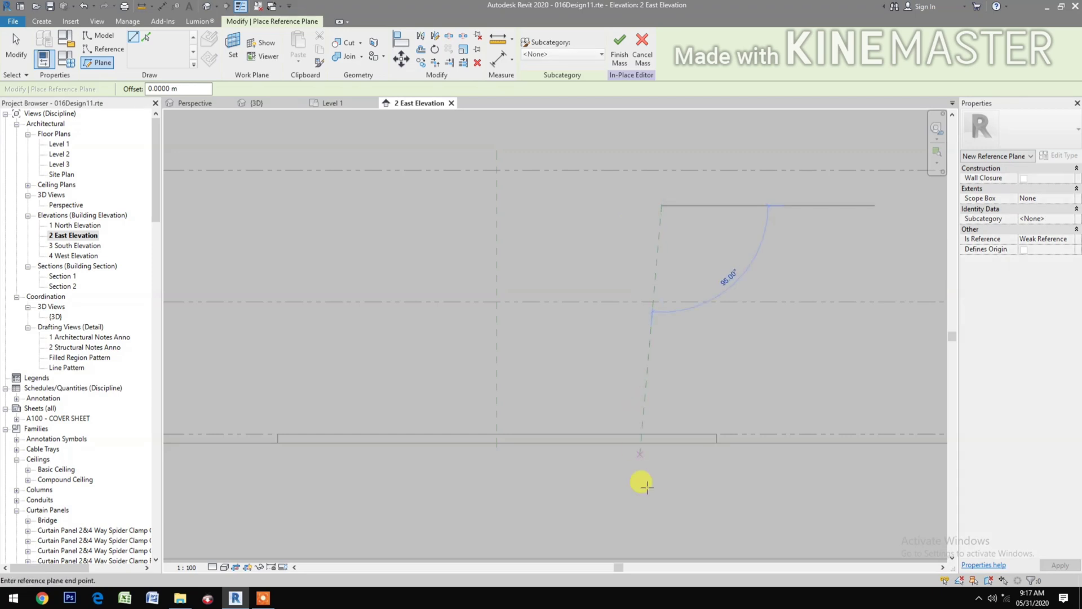
click(655, 477)
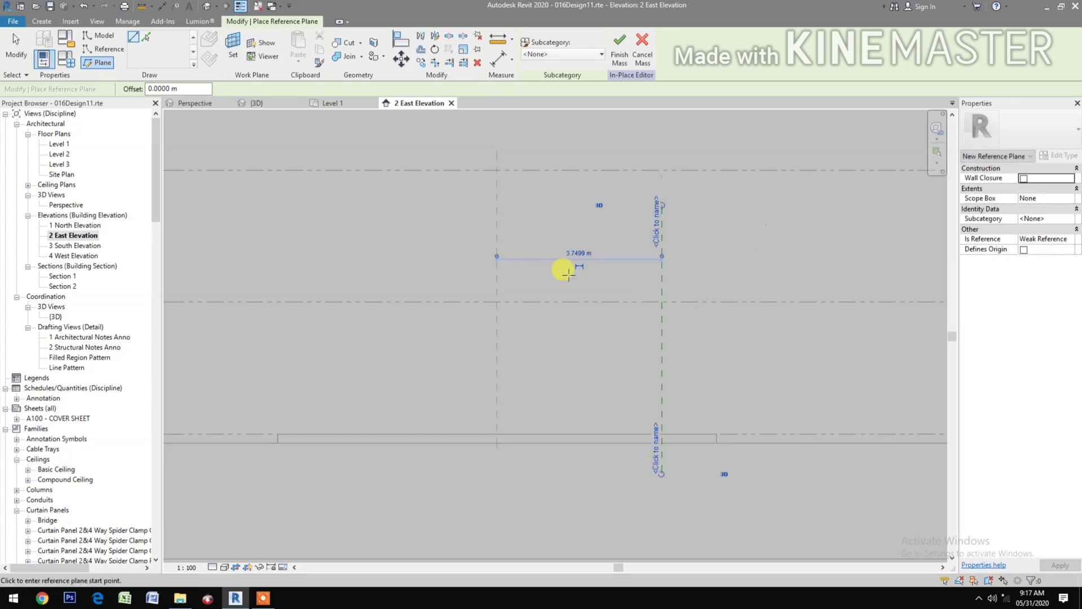
click(579, 253)
text(4)
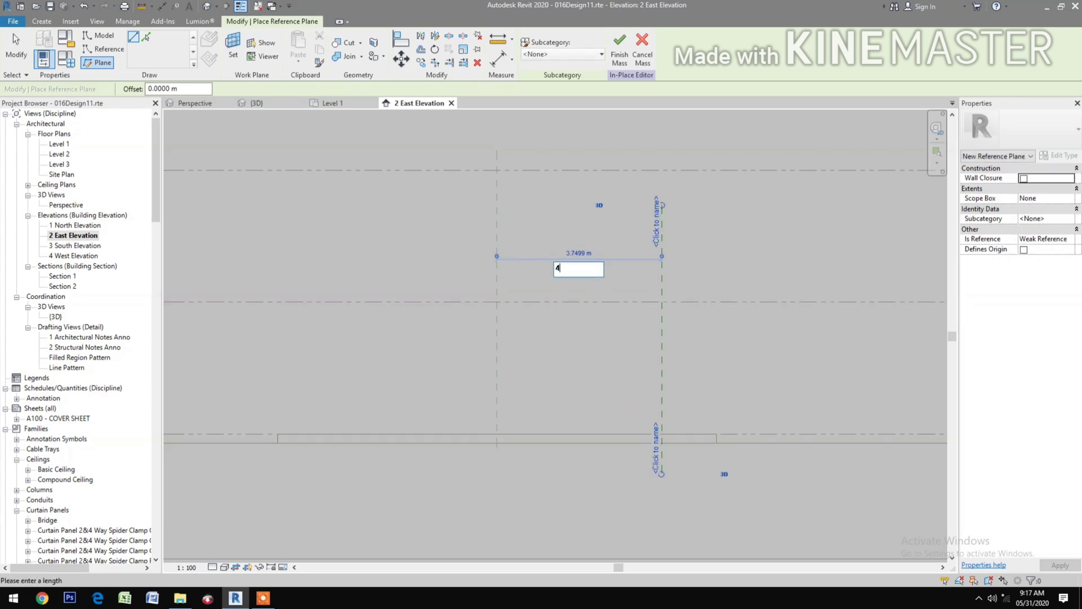
key(Return)
key(Escape)
key(Escape)
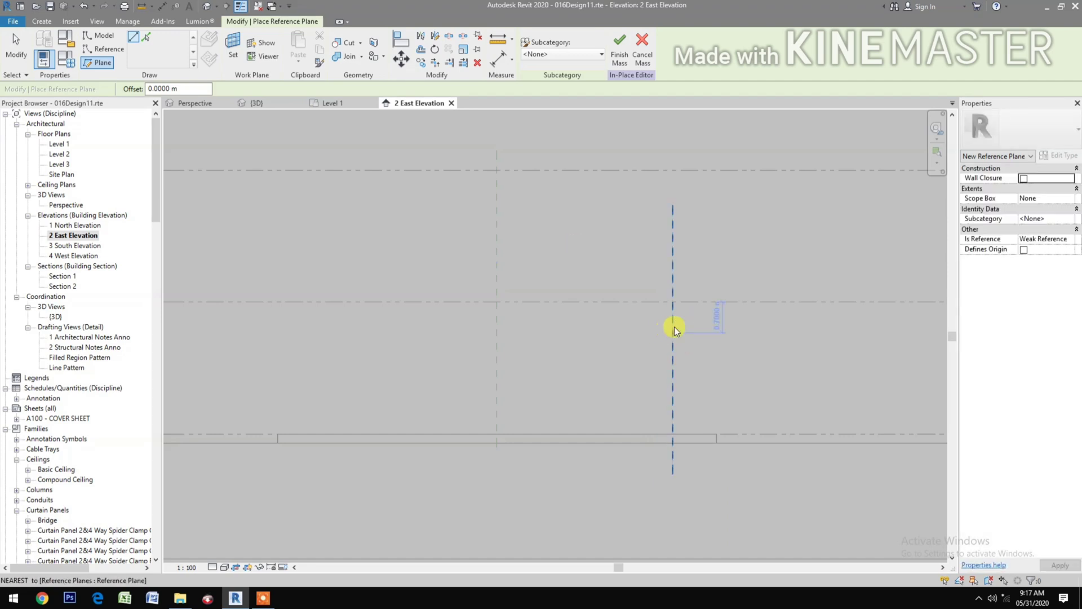
Step: Copy the 4 m reference plane horizontally by 1 m toward the centre plane
click(674, 330)
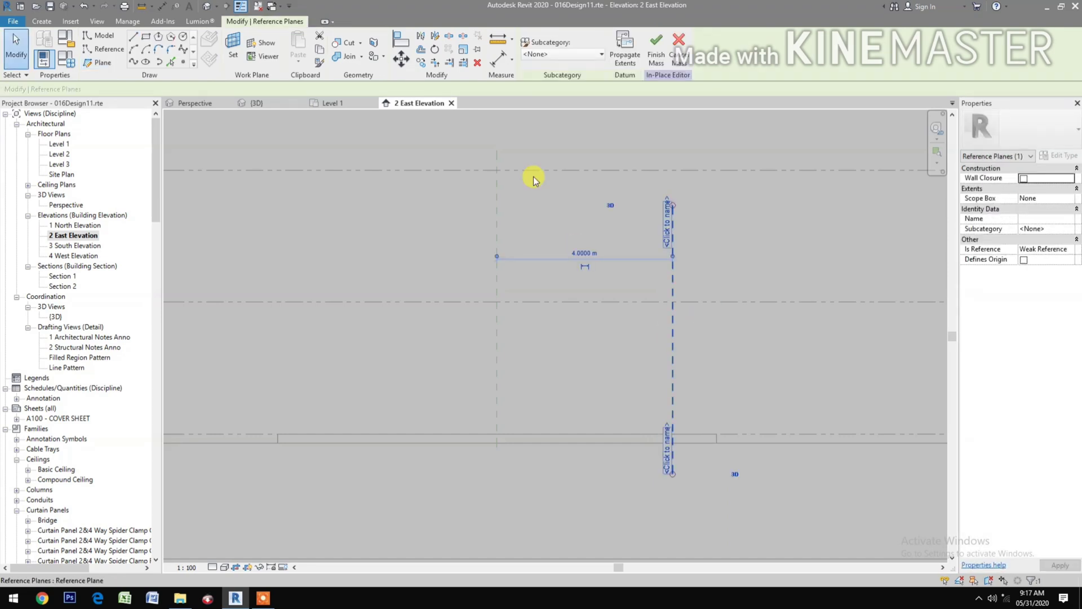
click(424, 63)
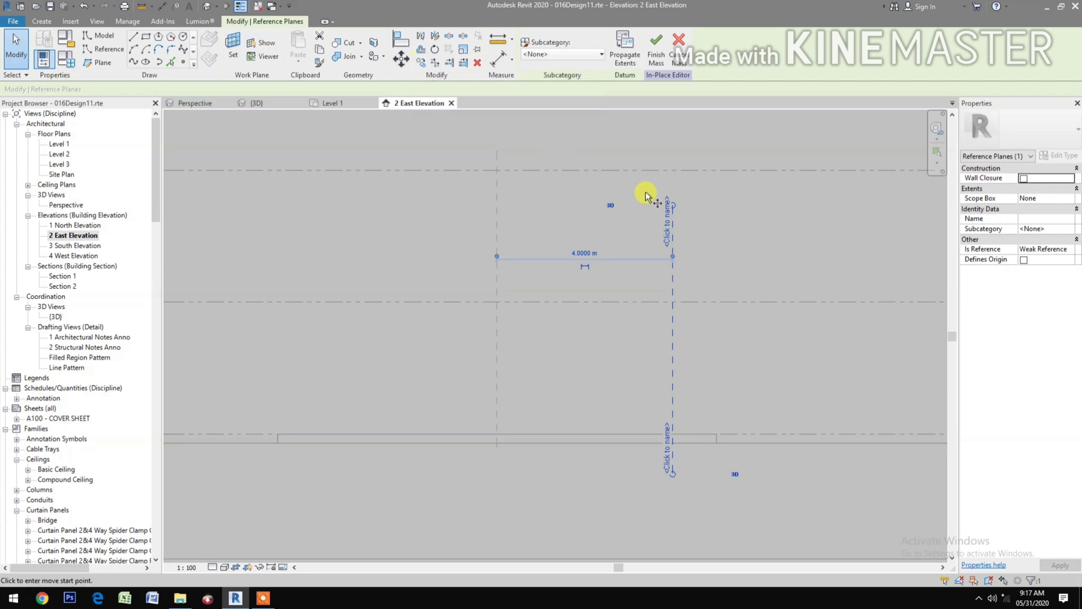
click(780, 244)
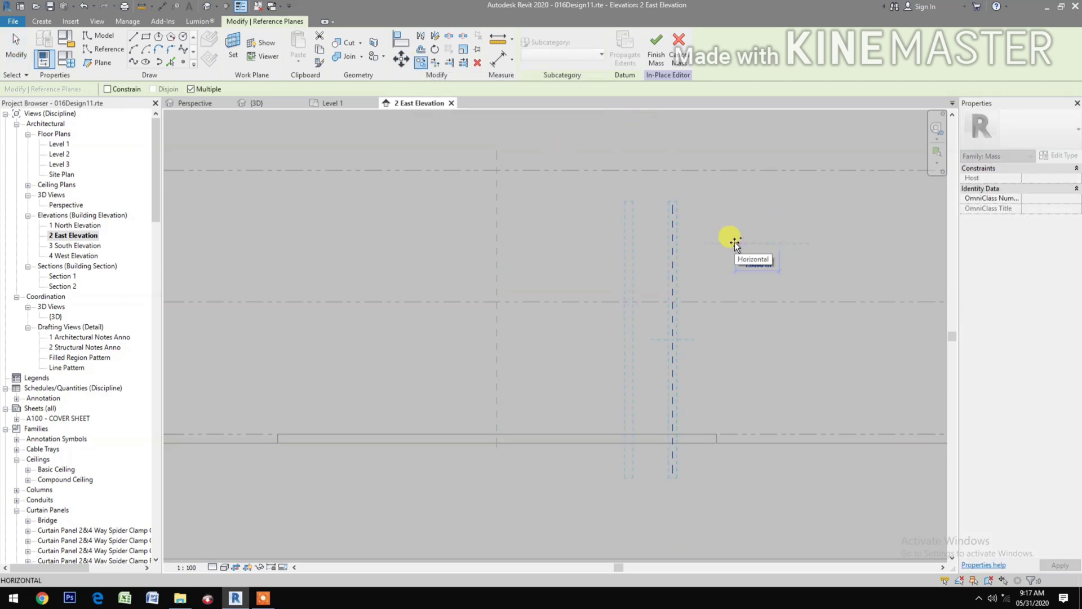
text(1)
key(Return)
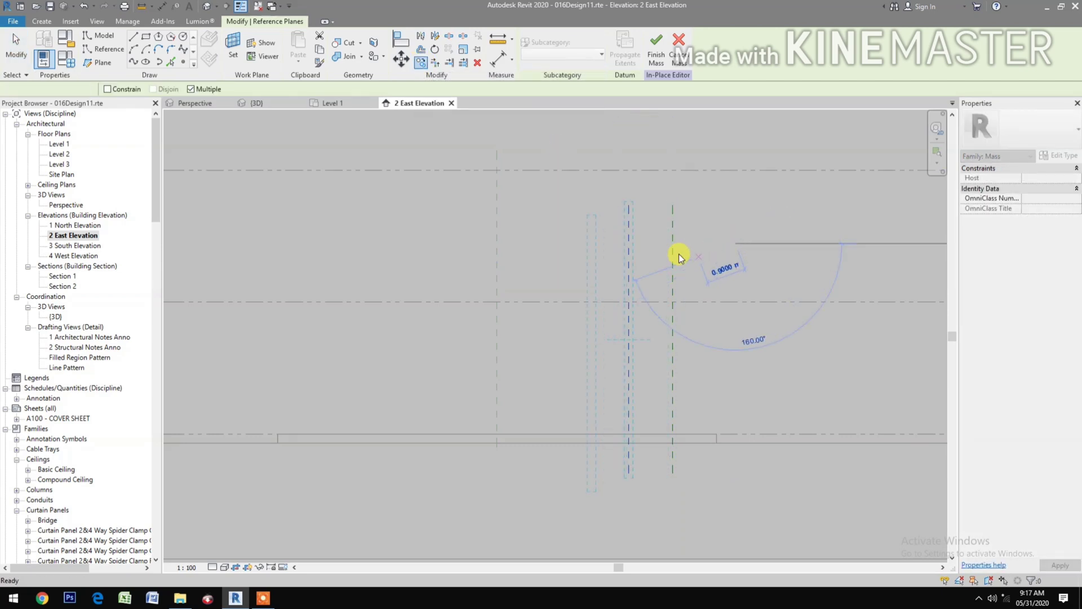
key(Escape)
key(Escape)
Step: Mirror the two vertical reference planes about the centre plane, keeping the originals
click(629, 251)
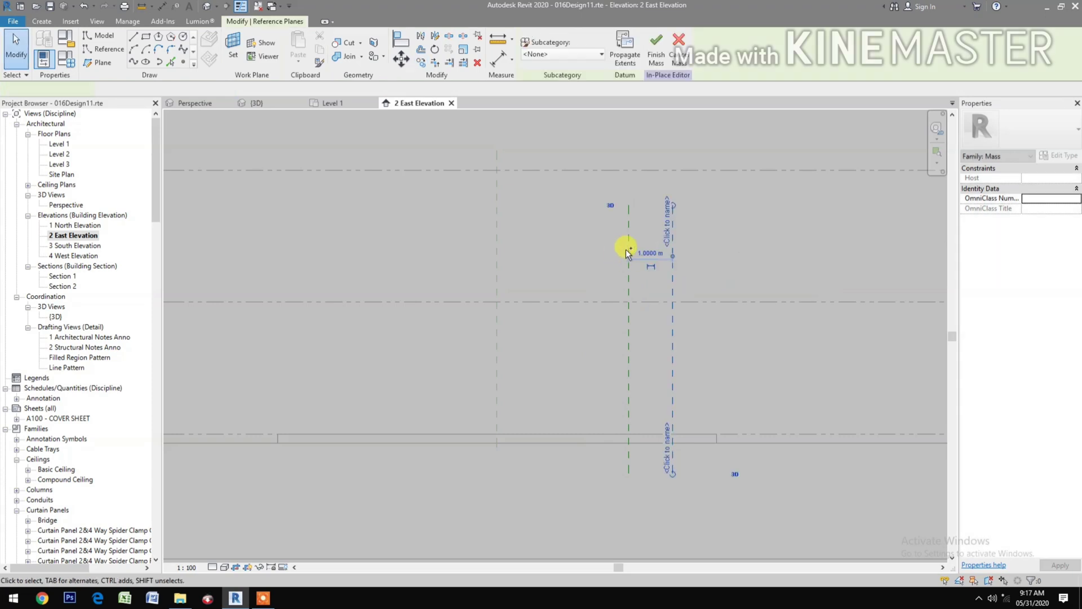
drag(739, 394, 617, 383)
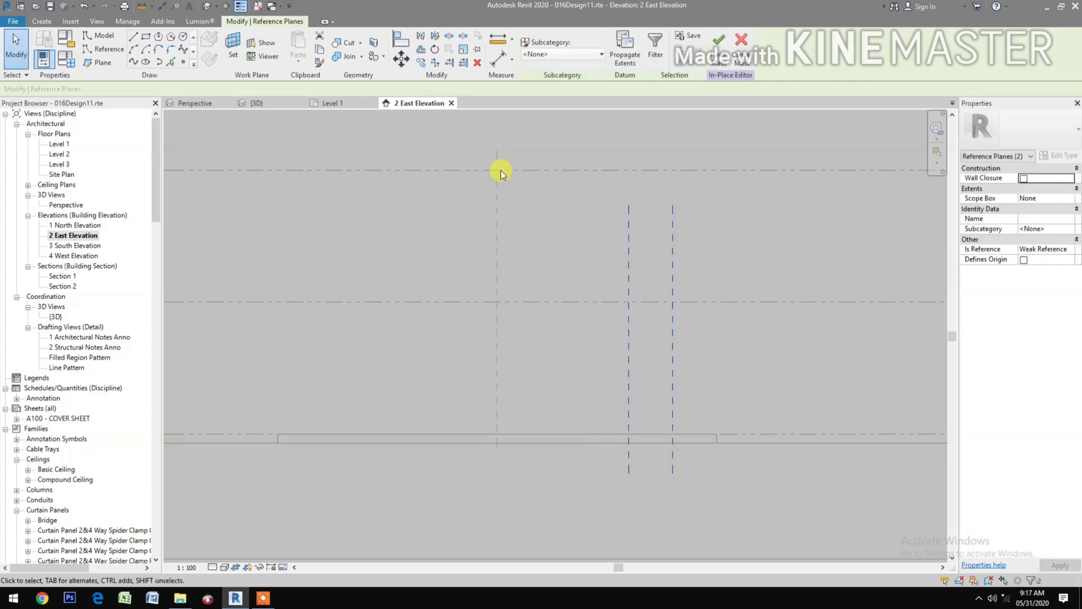
click(420, 36)
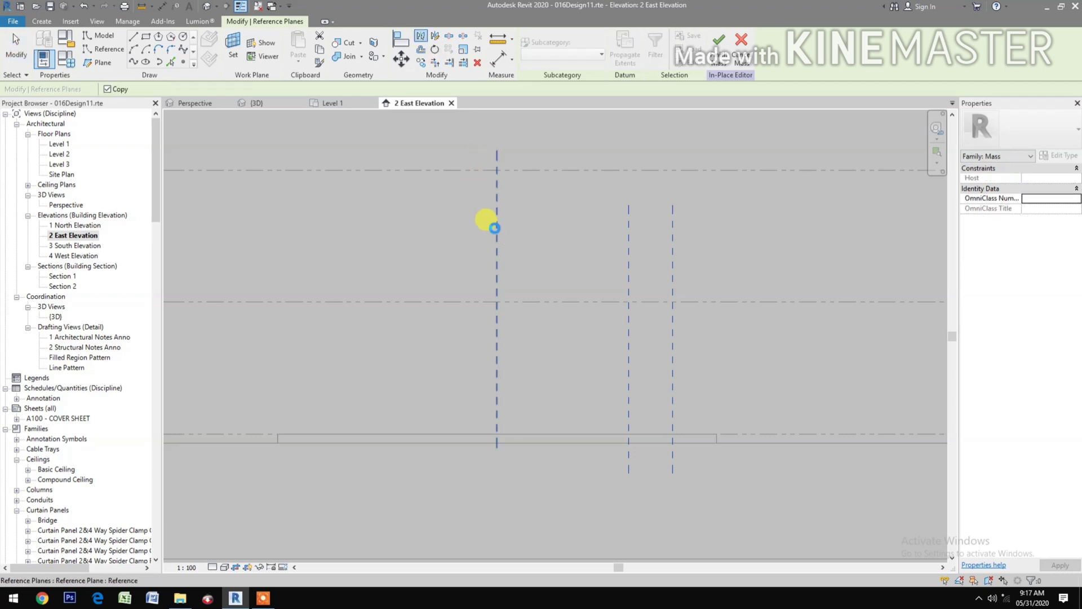
click(424, 290)
click(437, 268)
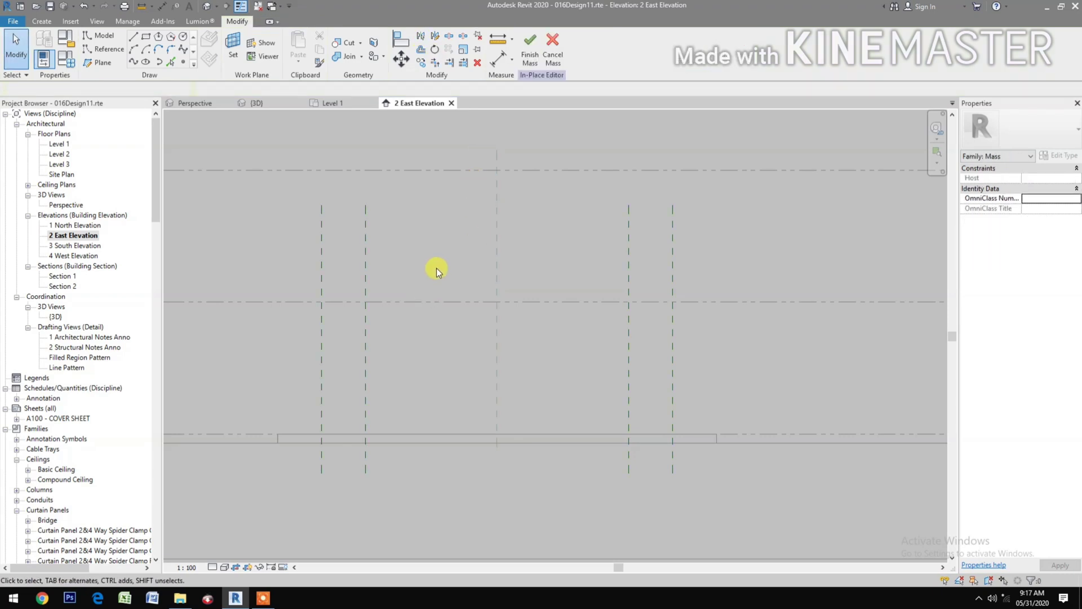
Step: Draw a horizontal reference plane across the four vertical ones and set it 0.8 m above the middle level line
key(r)
key(p)
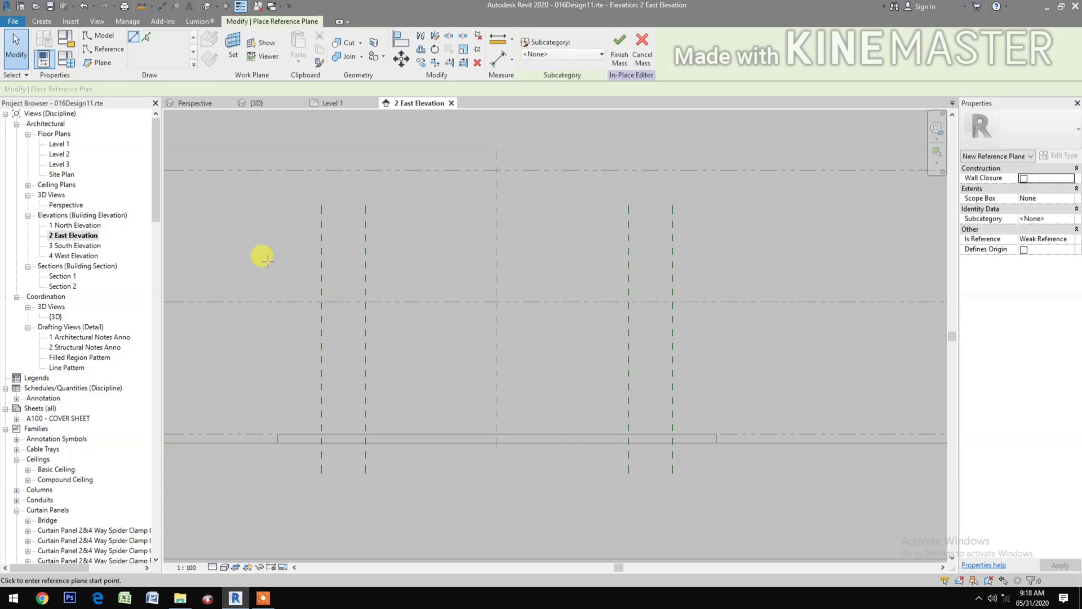
click(268, 261)
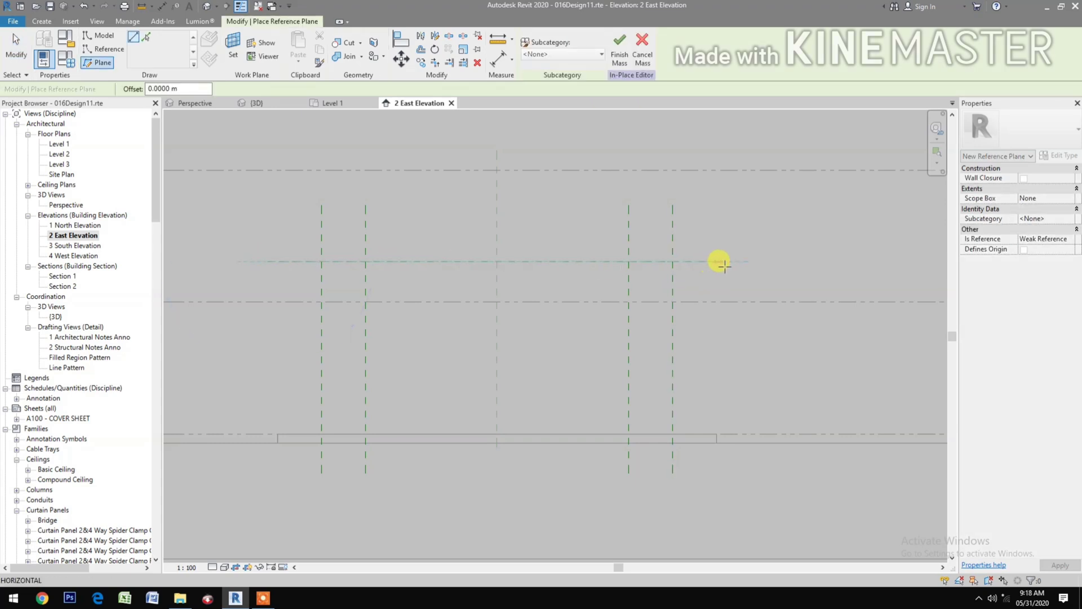
click(726, 261)
key(Escape)
key(Escape)
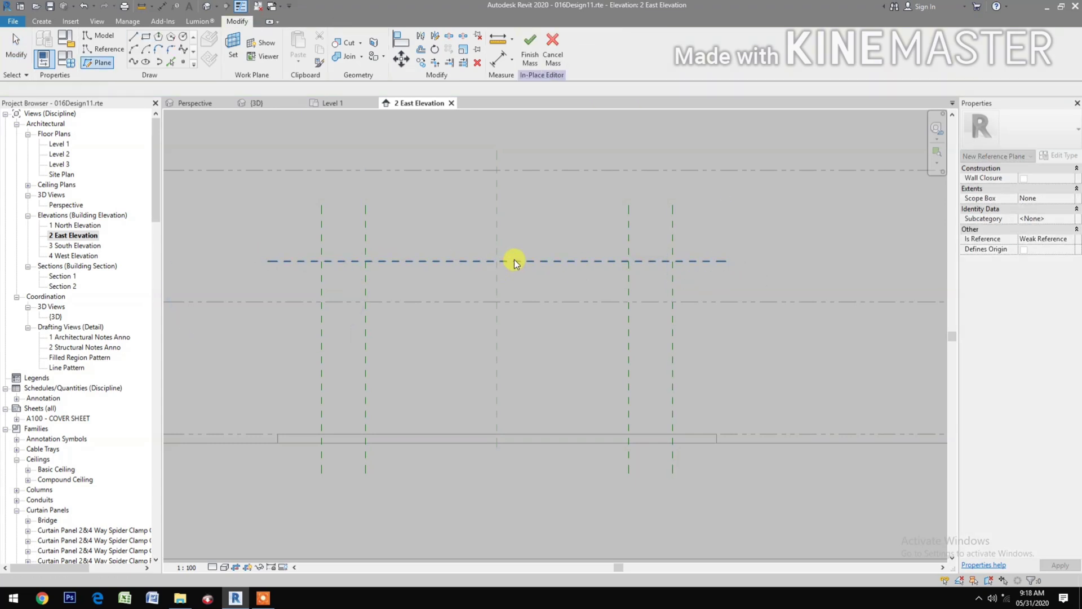
click(515, 260)
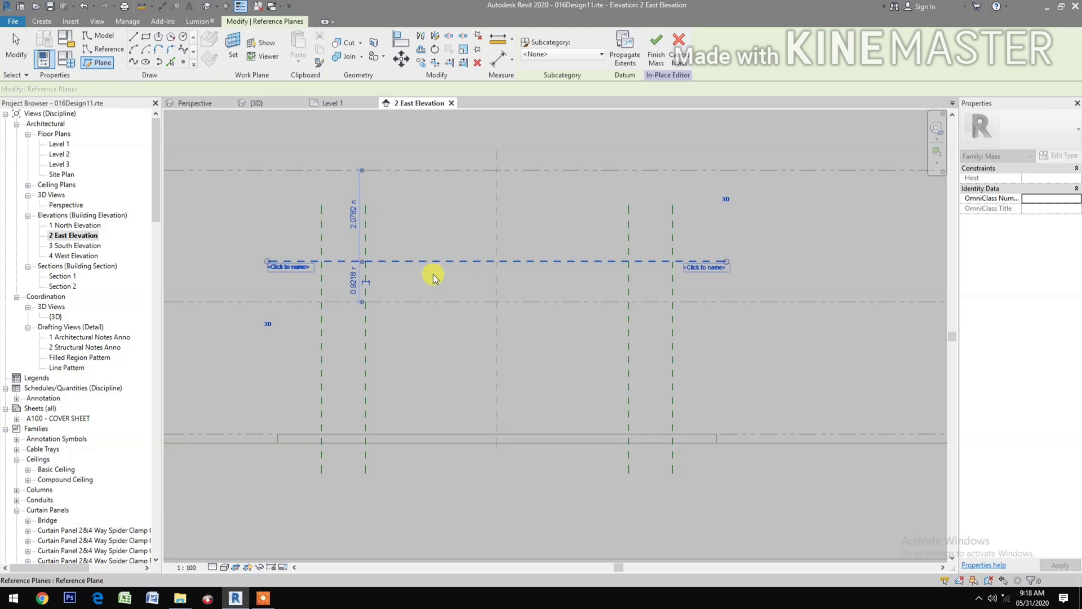
click(353, 282)
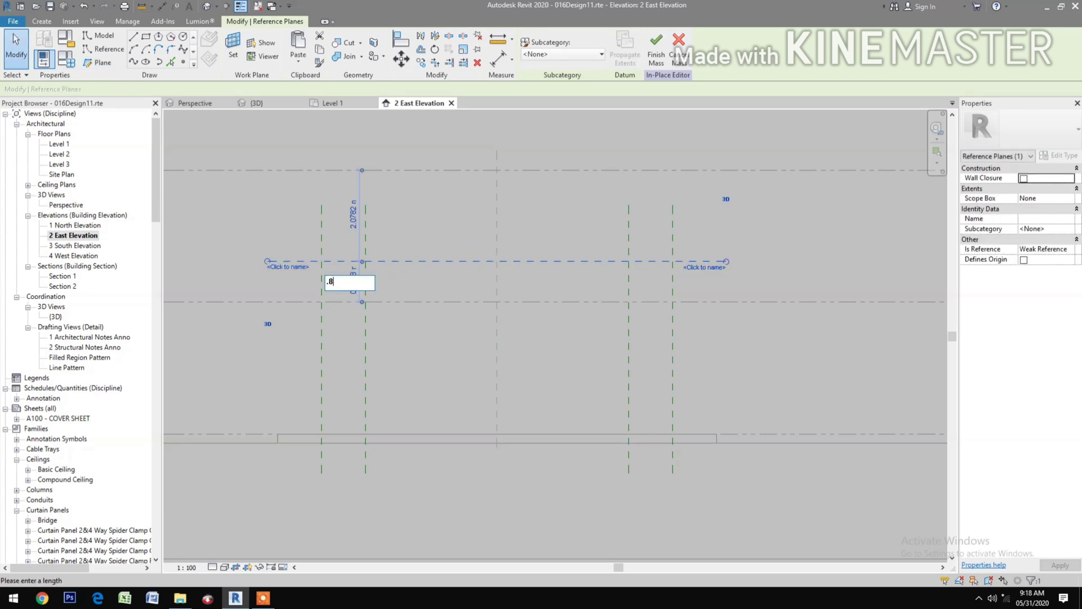
text(.8)
key(Return)
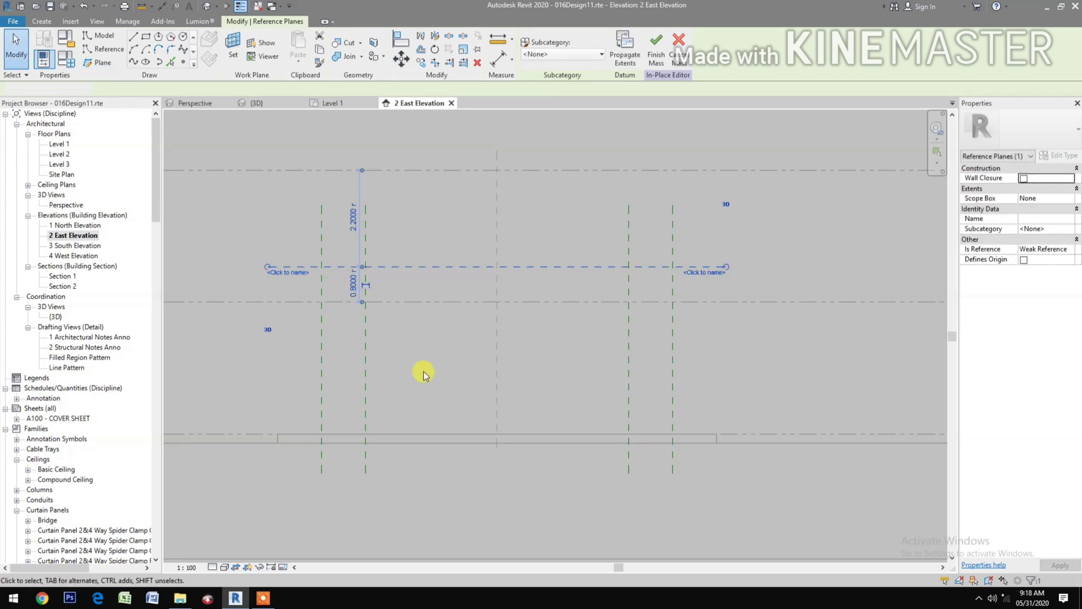
Step: Draw a seven-point model spline between the inner planes at Level 1, arching through the outer planes at Level 2 and the horizontal plane above
click(423, 374)
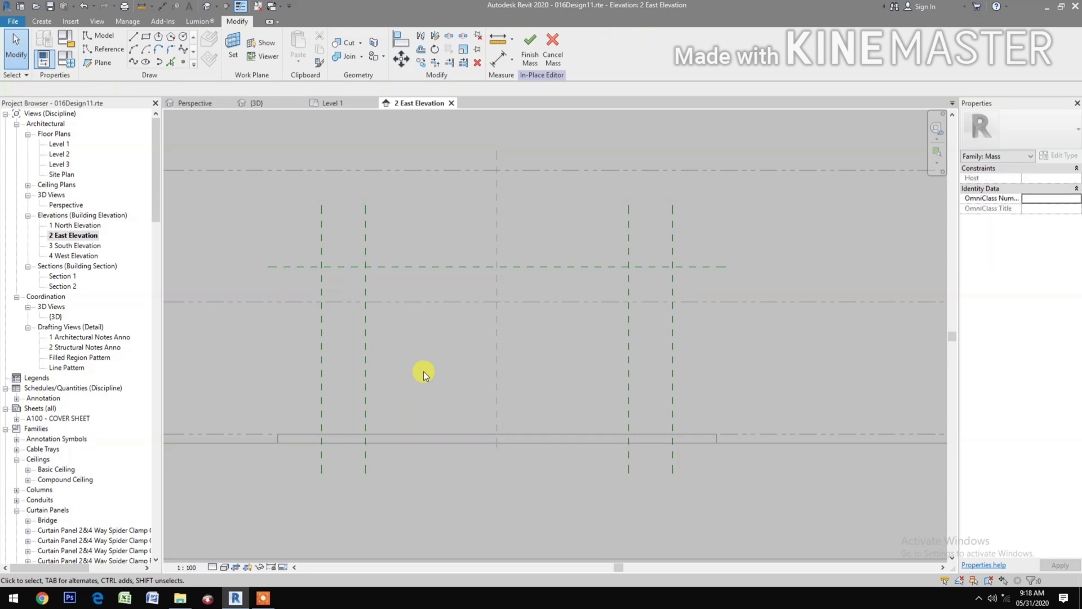
click(134, 62)
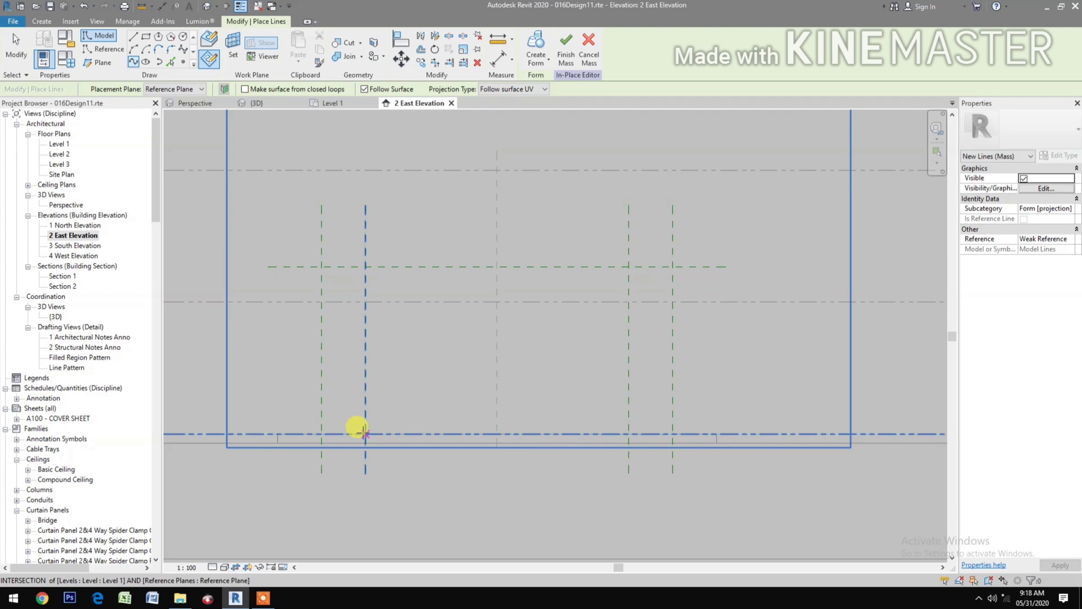
click(365, 434)
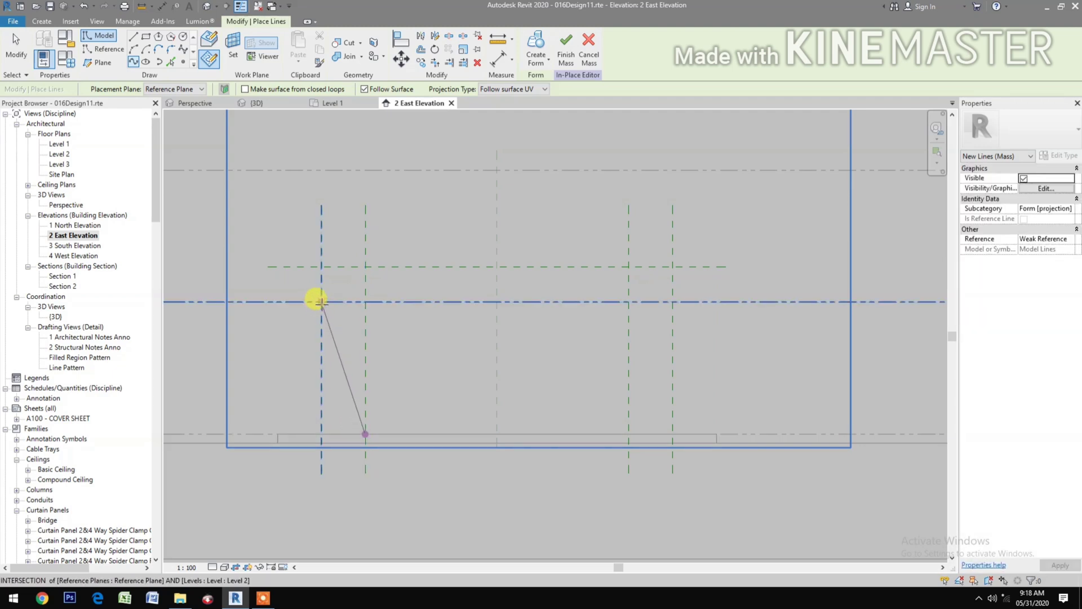
click(321, 302)
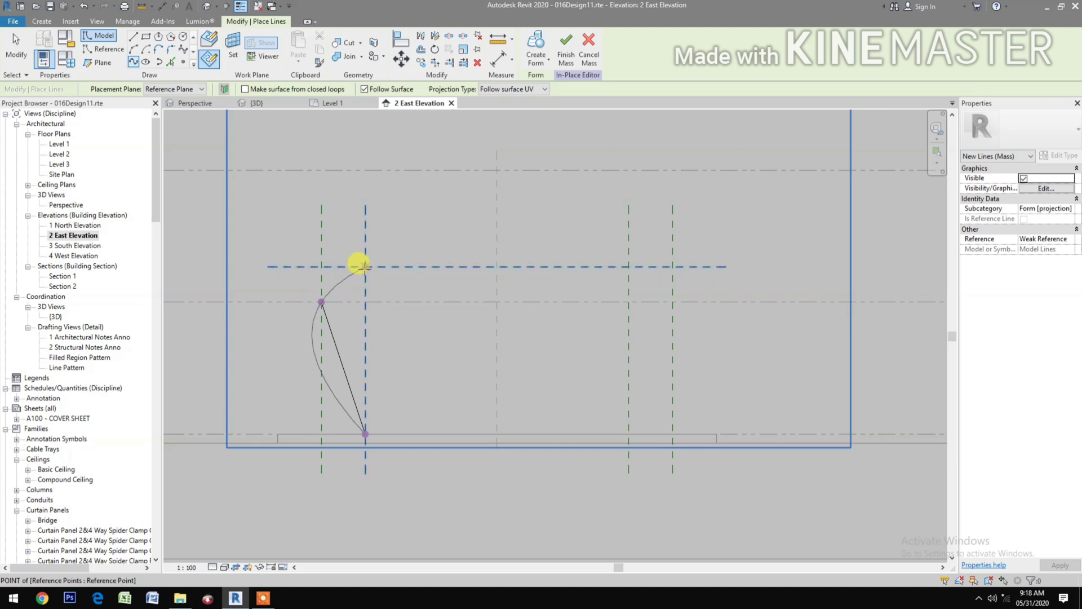
click(365, 266)
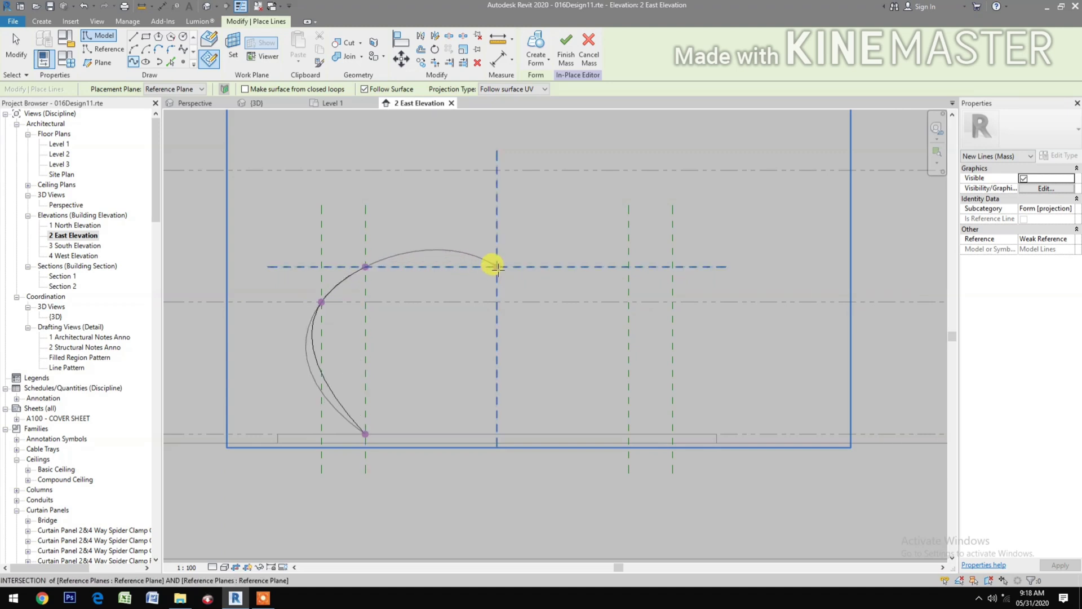
click(496, 267)
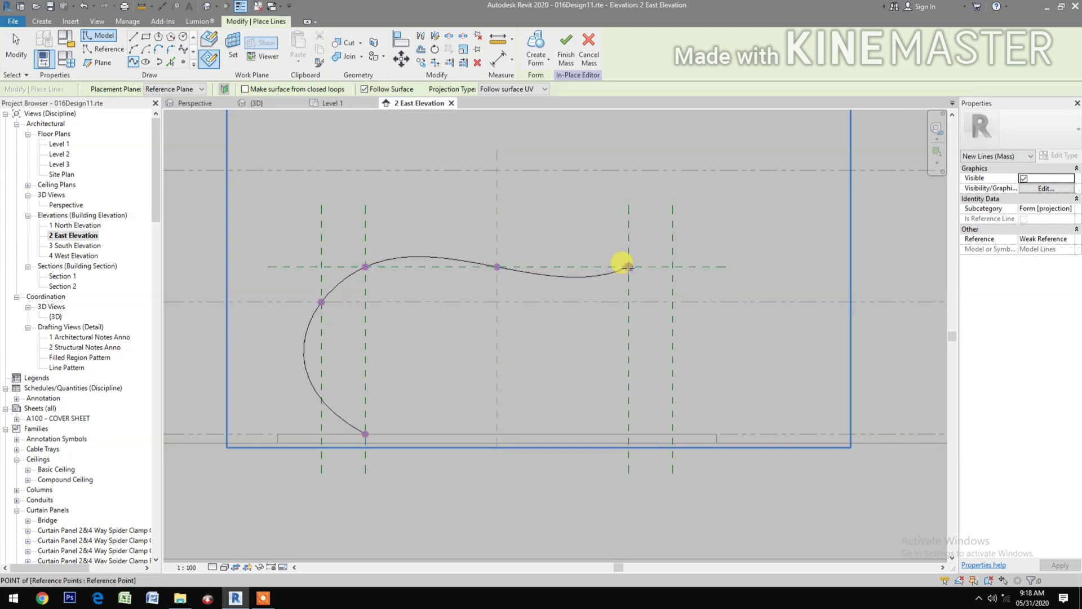
click(629, 267)
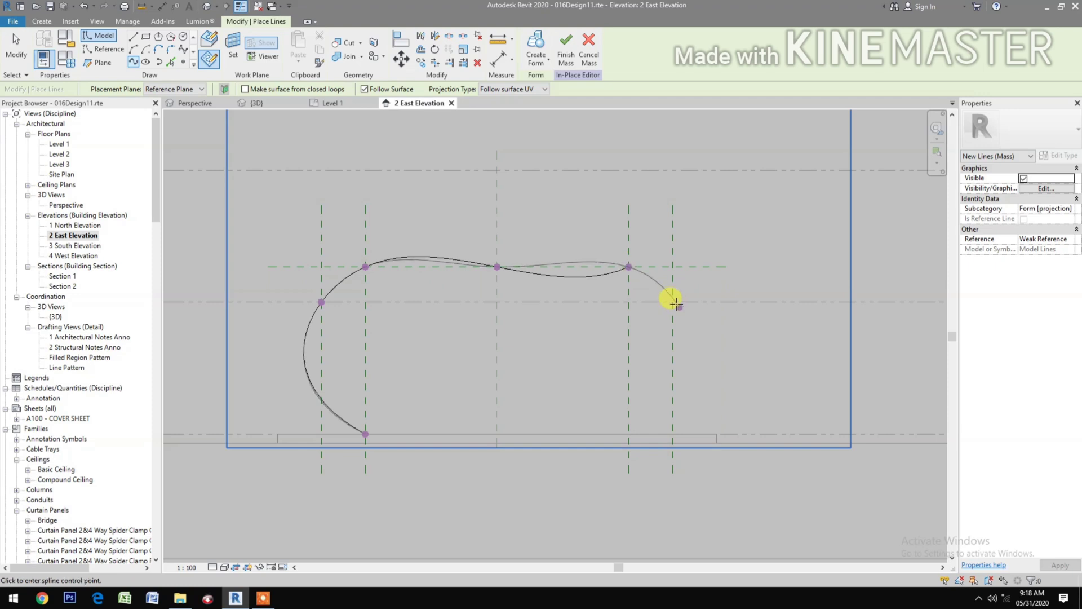
click(673, 302)
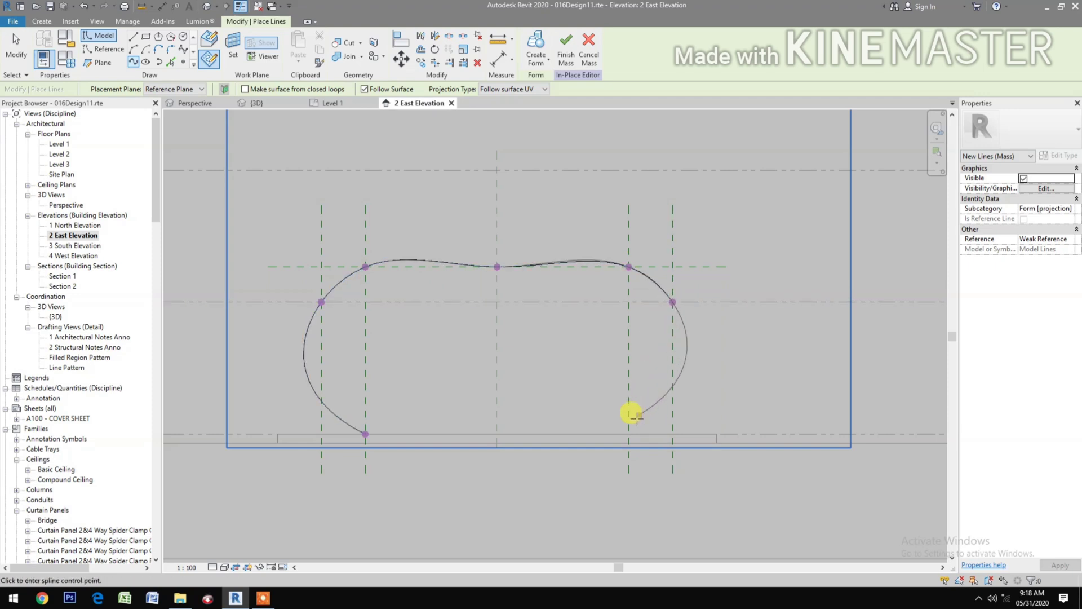
click(629, 435)
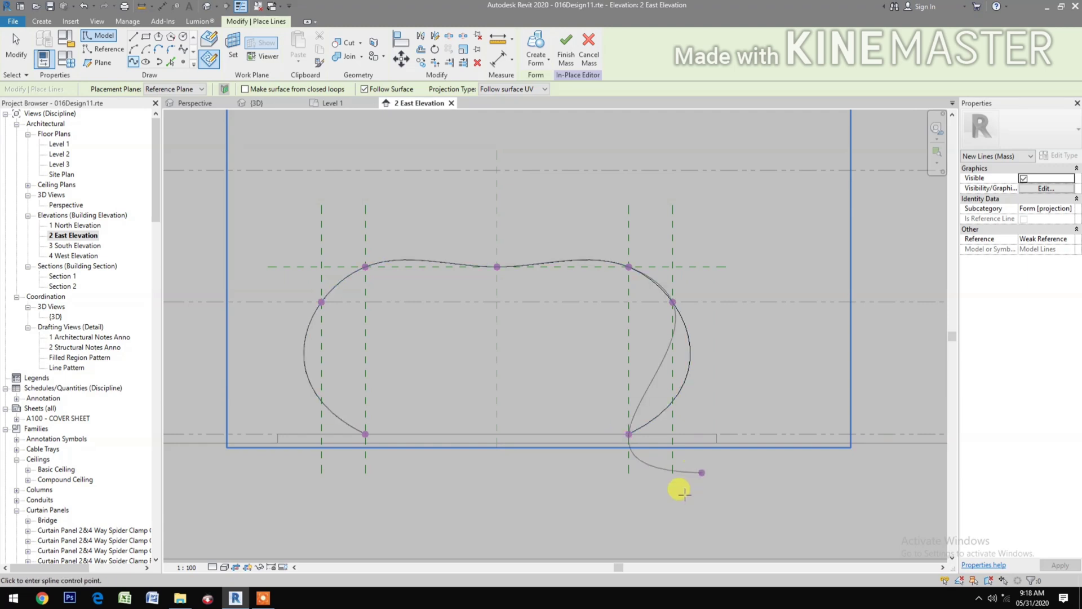
key(Escape)
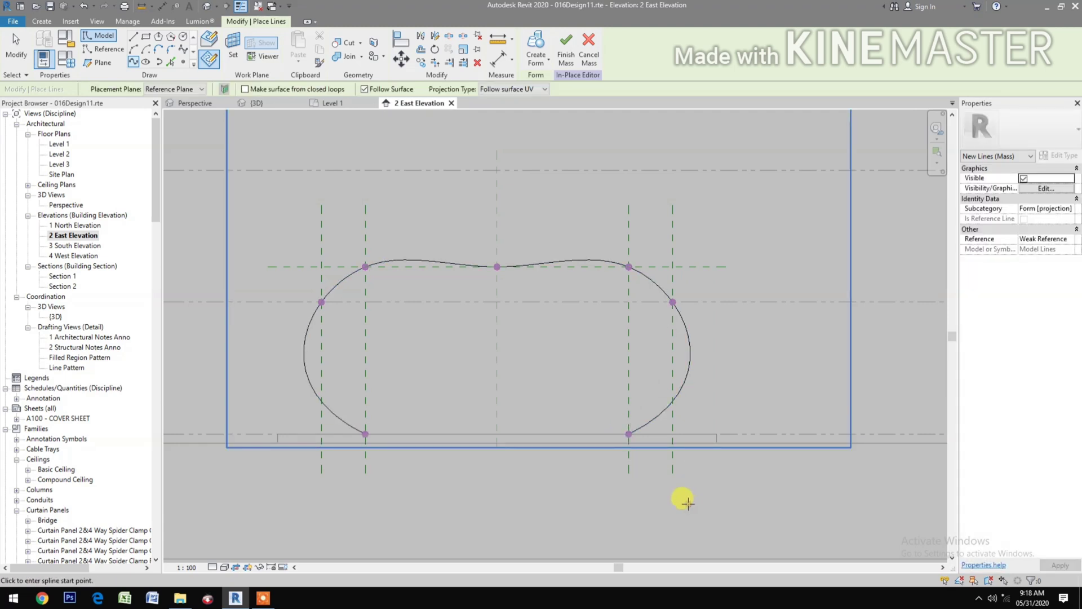
key(Escape)
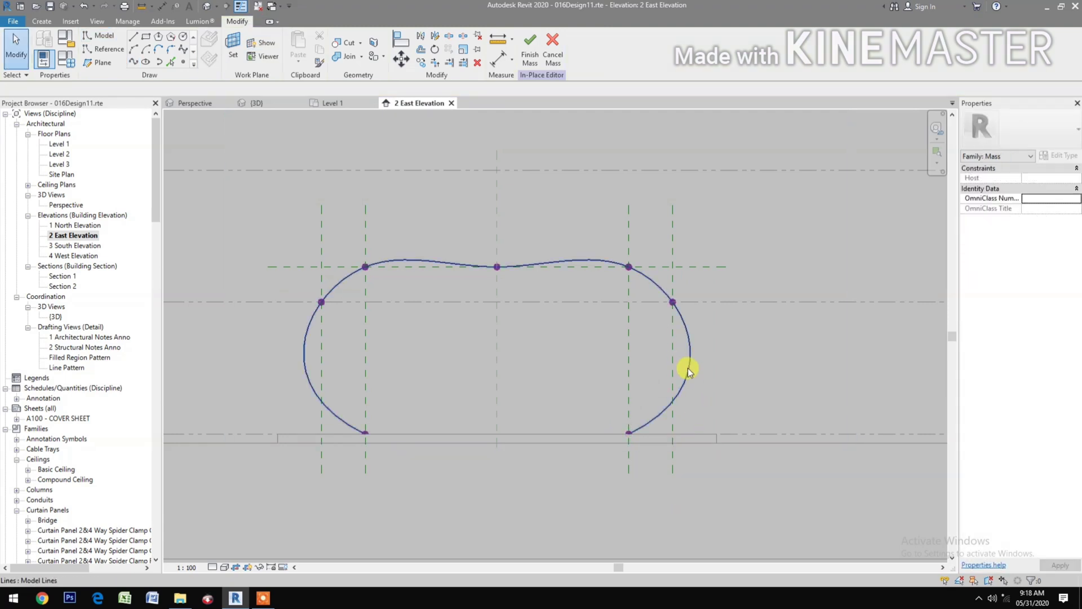
Step: Convert the arched model spline into a reference line
click(687, 367)
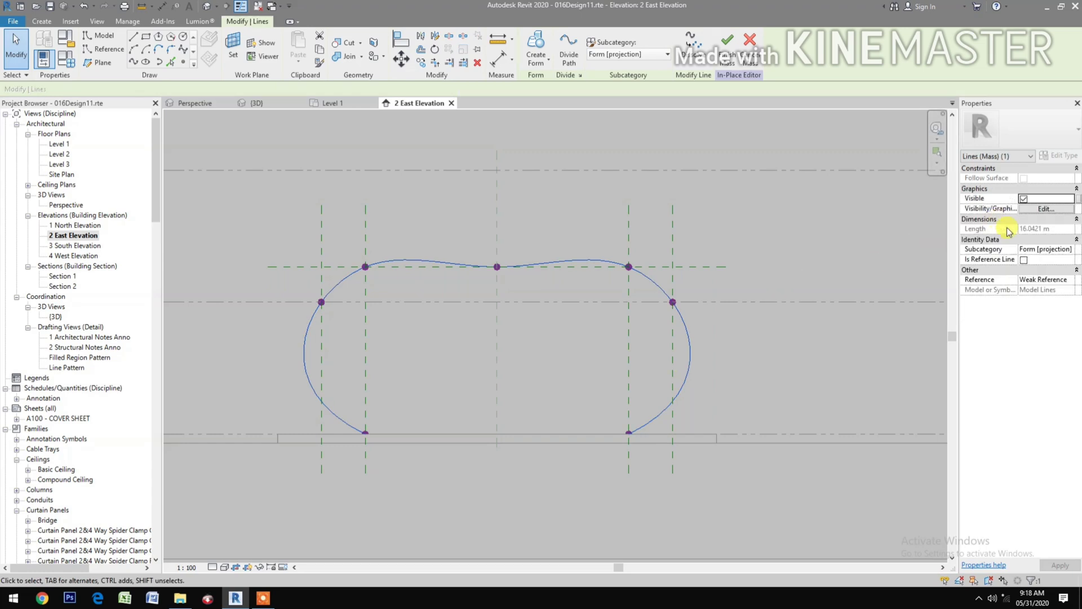
click(1024, 260)
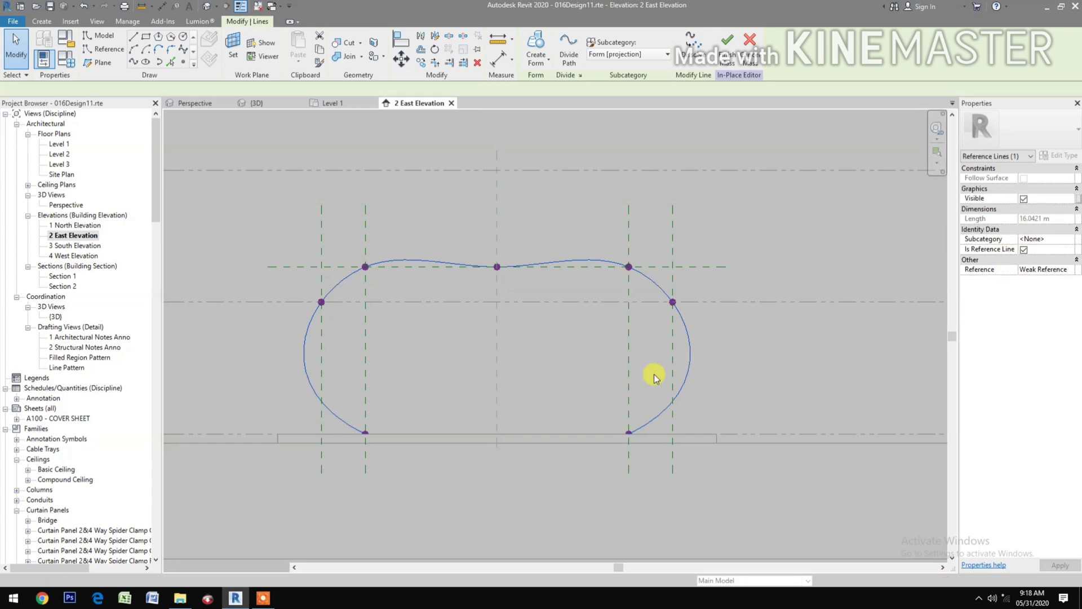
key(Escape)
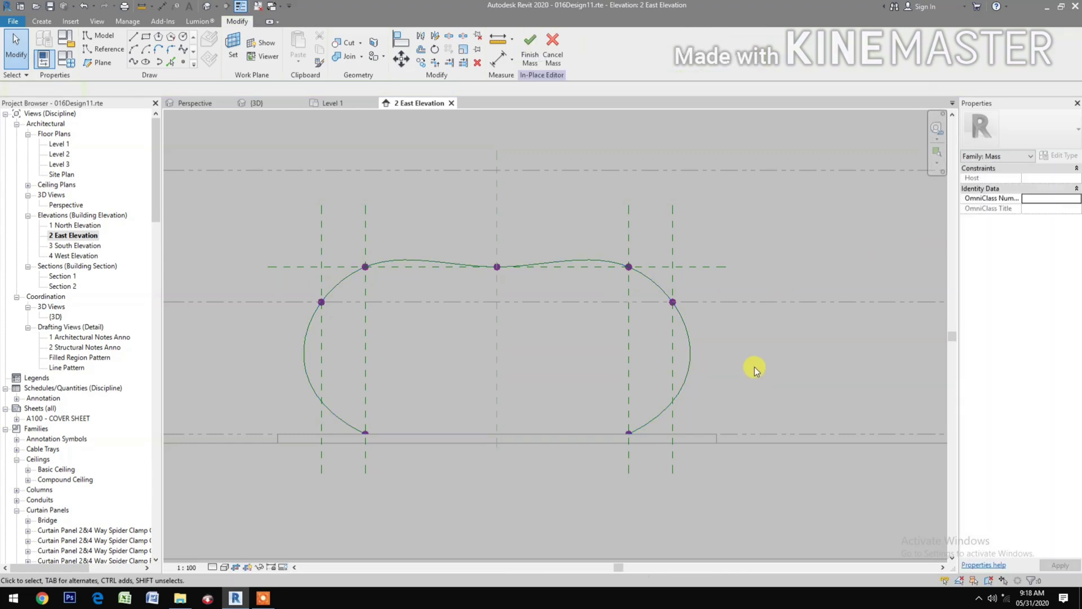
Step: Copy the arched reference line together with its vertical reference plane 1 m toward the slab's centre plane in the Level 1 plan
click(688, 356)
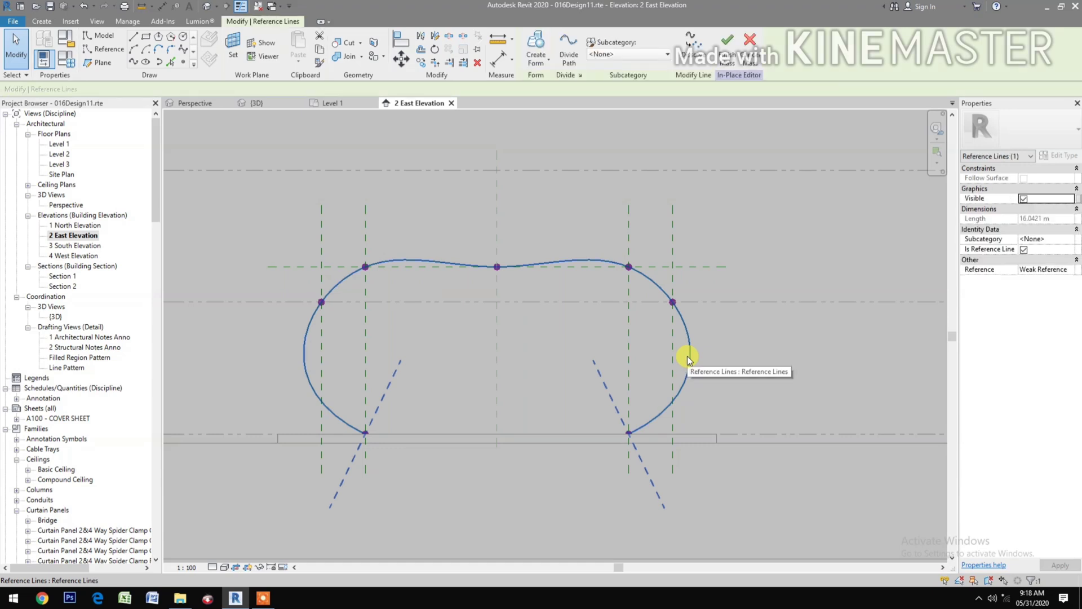
click(354, 103)
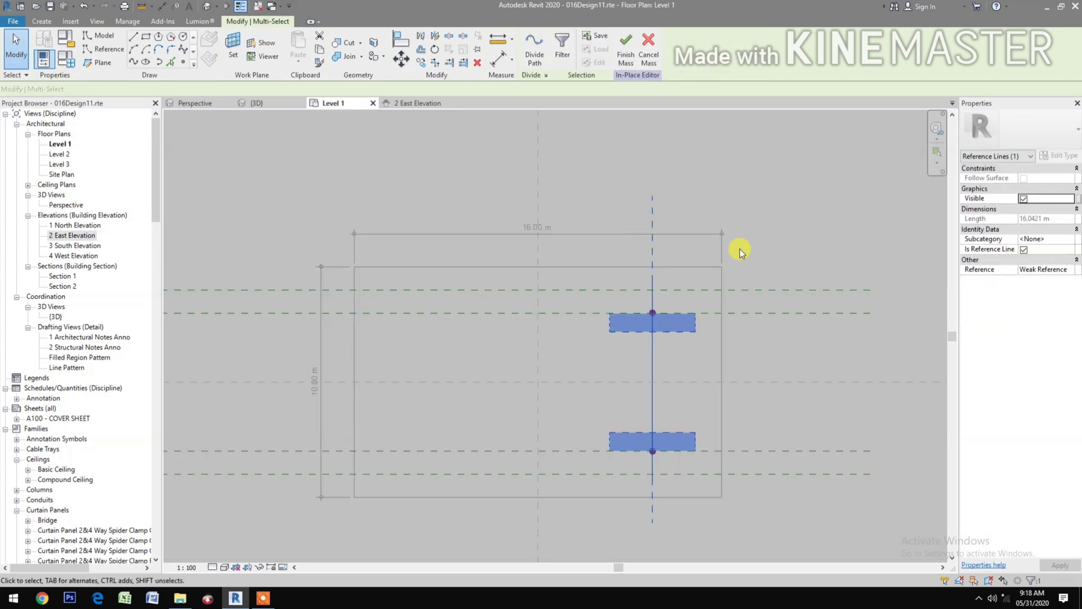
click(420, 62)
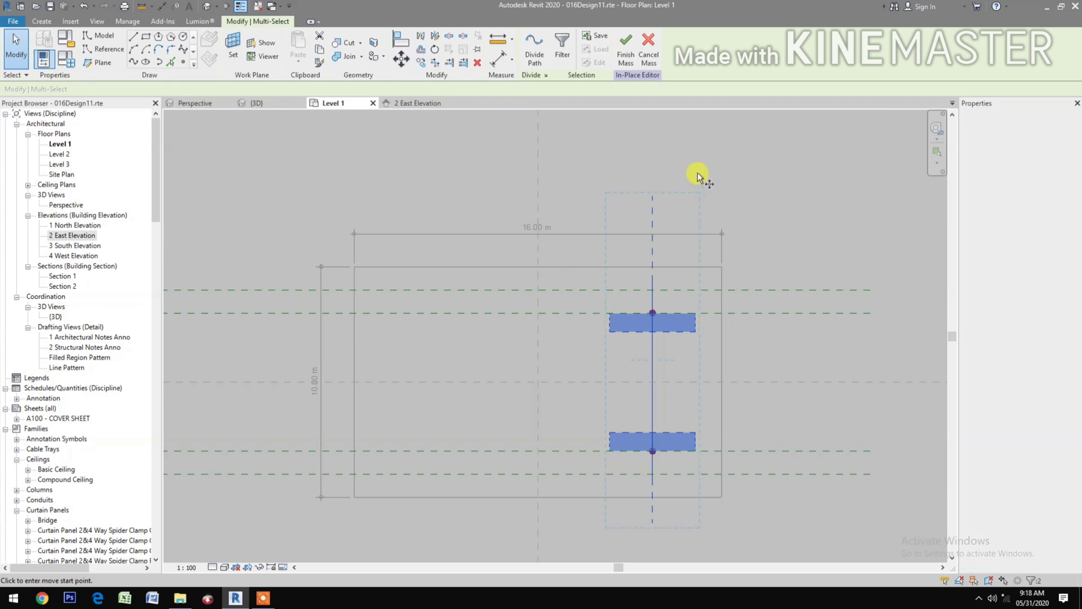
click(652, 158)
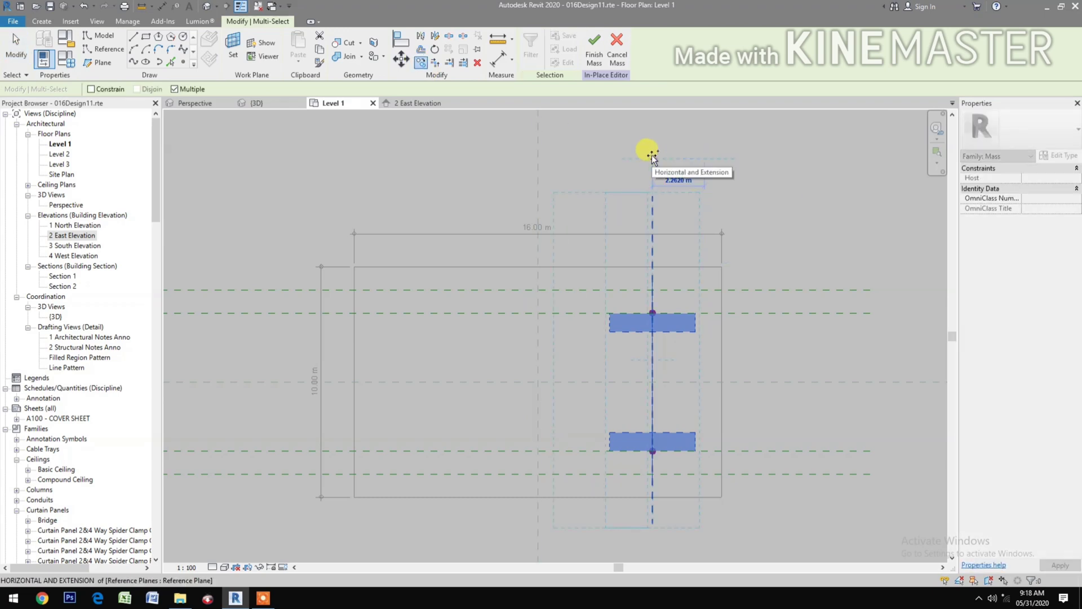
text(1)
key(Return)
click(683, 159)
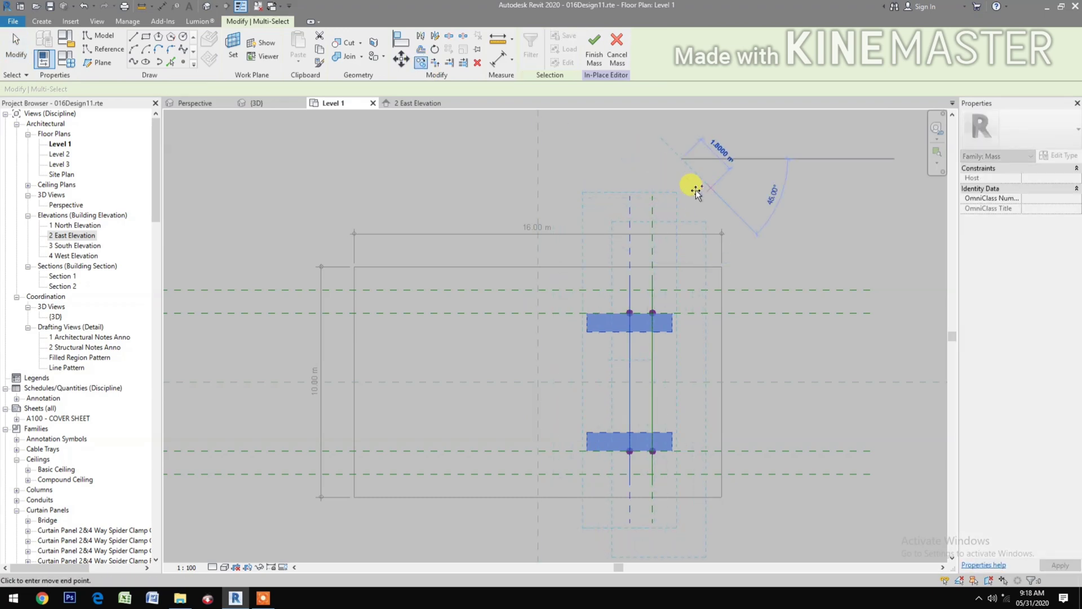
key(Escape)
key(Escape)
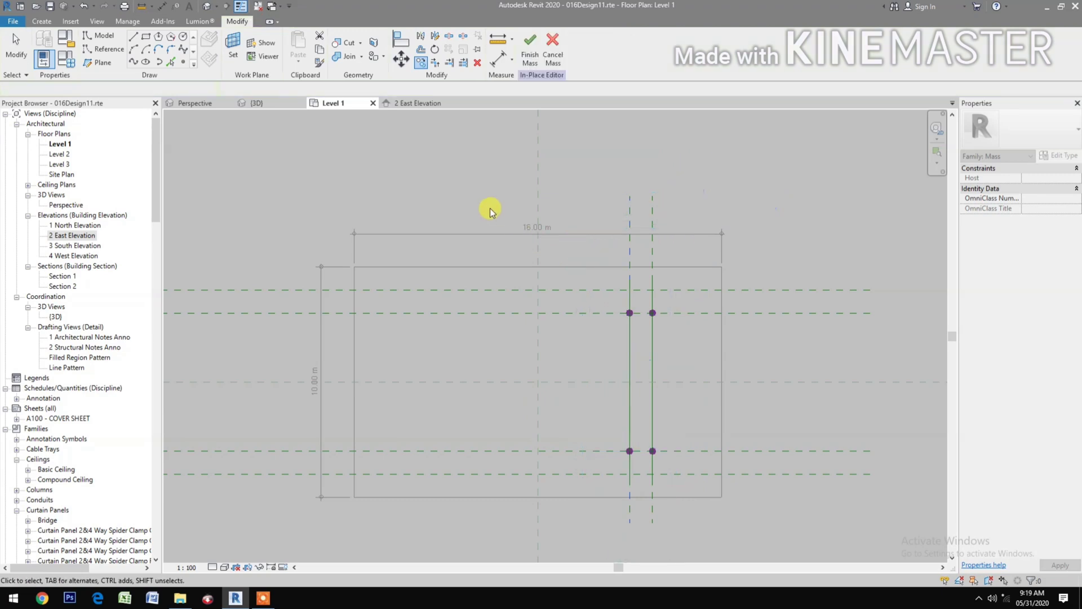
Step: Mirror both arched reference lines and their vertical reference planes about the slab's vertical centre plane in Level 1, keeping the originals
click(259, 107)
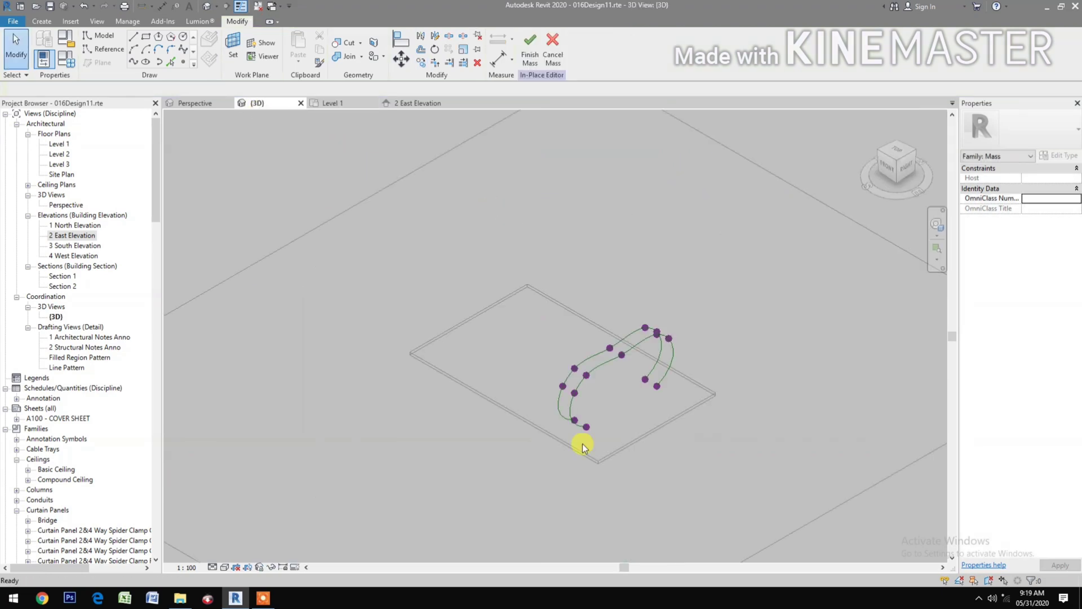
shift+middle_drag(685, 463, 684, 510)
click(587, 319)
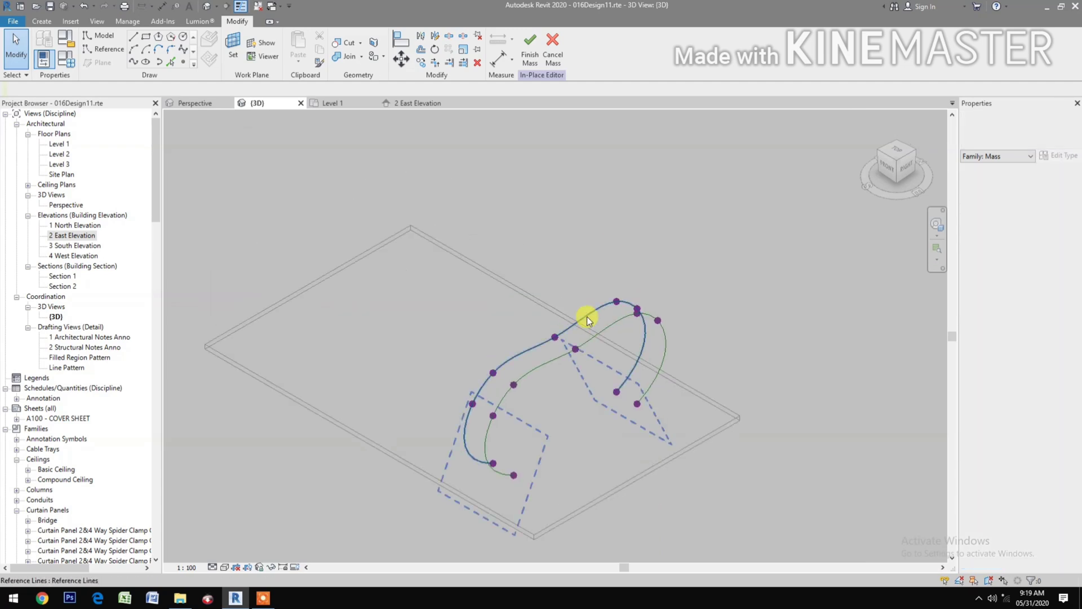
click(621, 320)
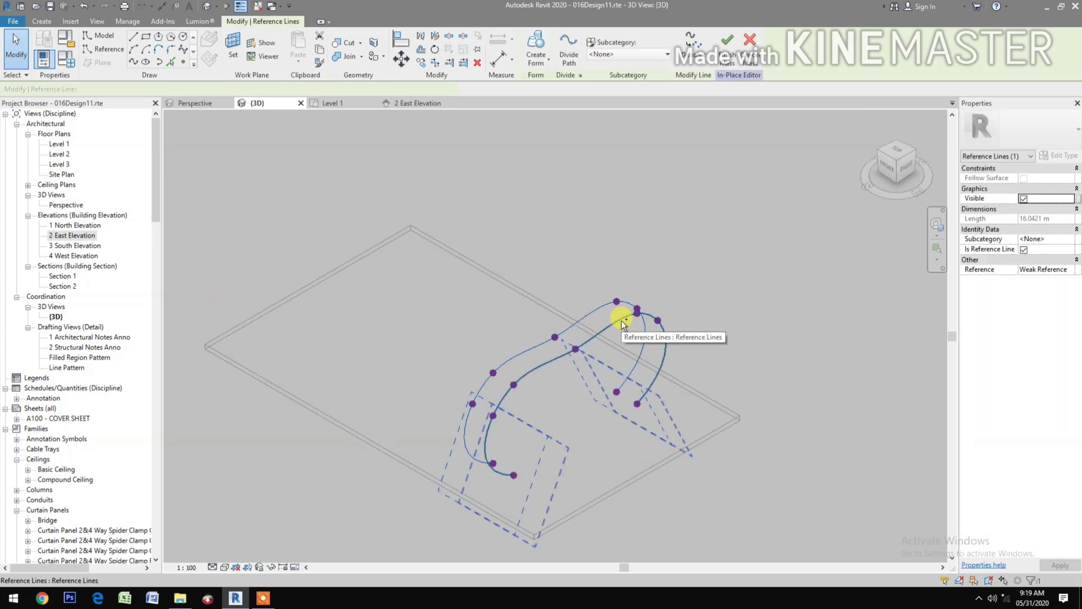
click(346, 102)
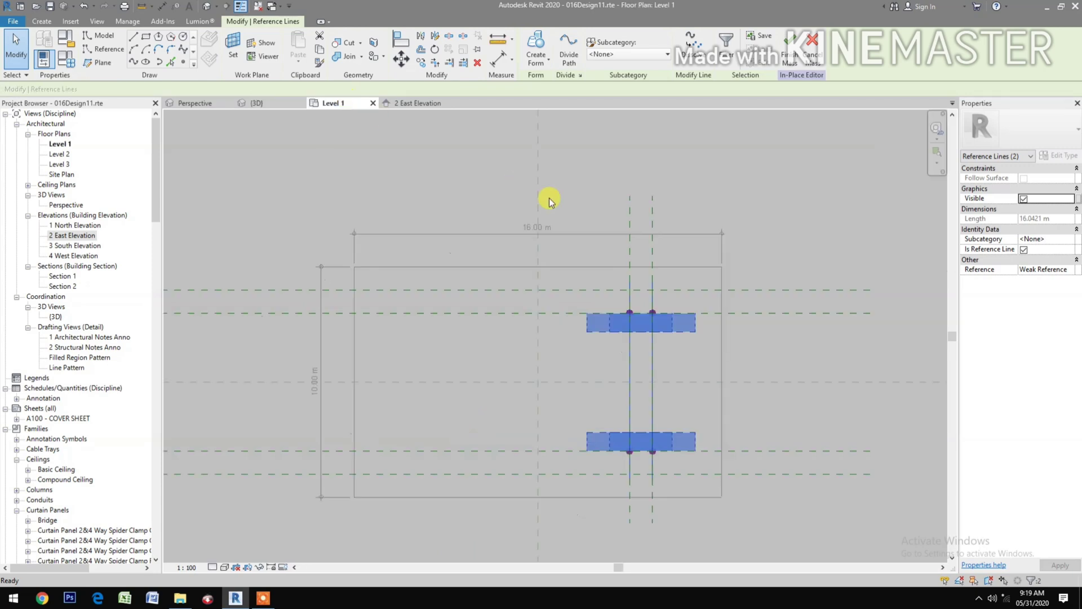
ctrl+click(653, 206)
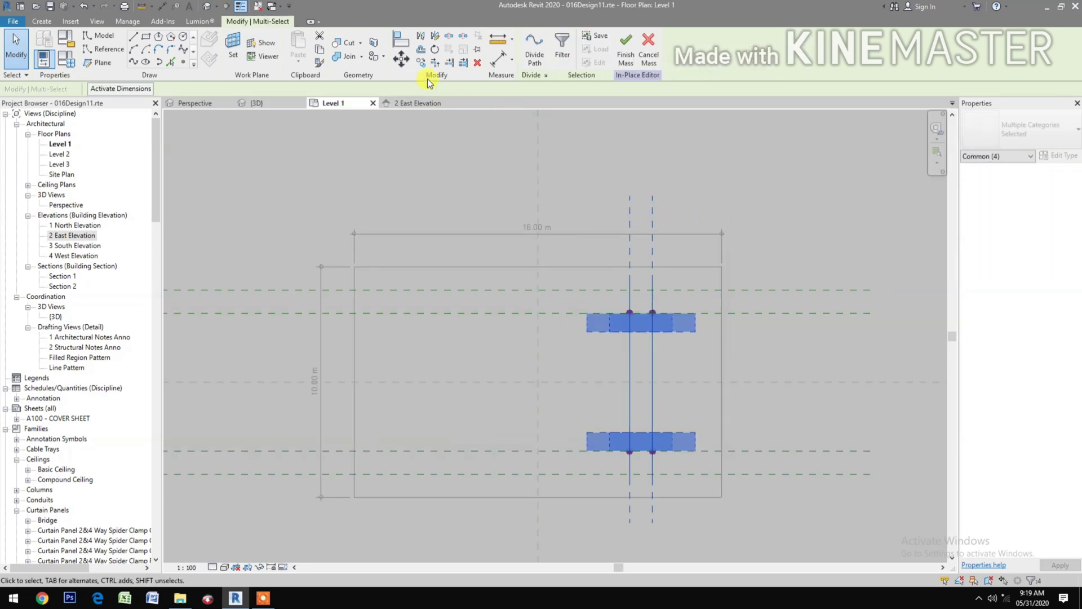
click(425, 39)
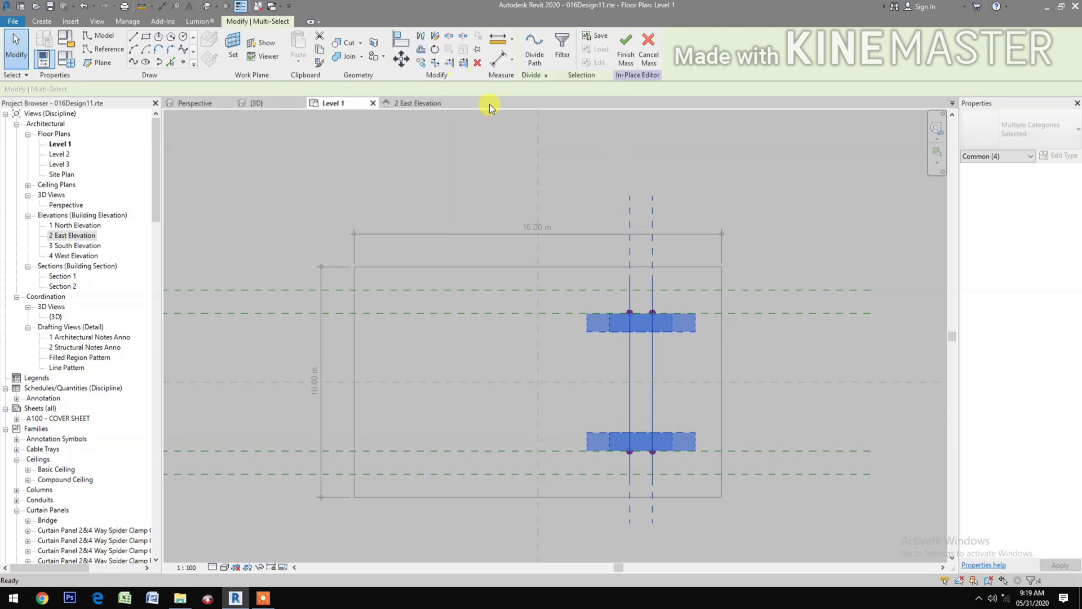
click(534, 168)
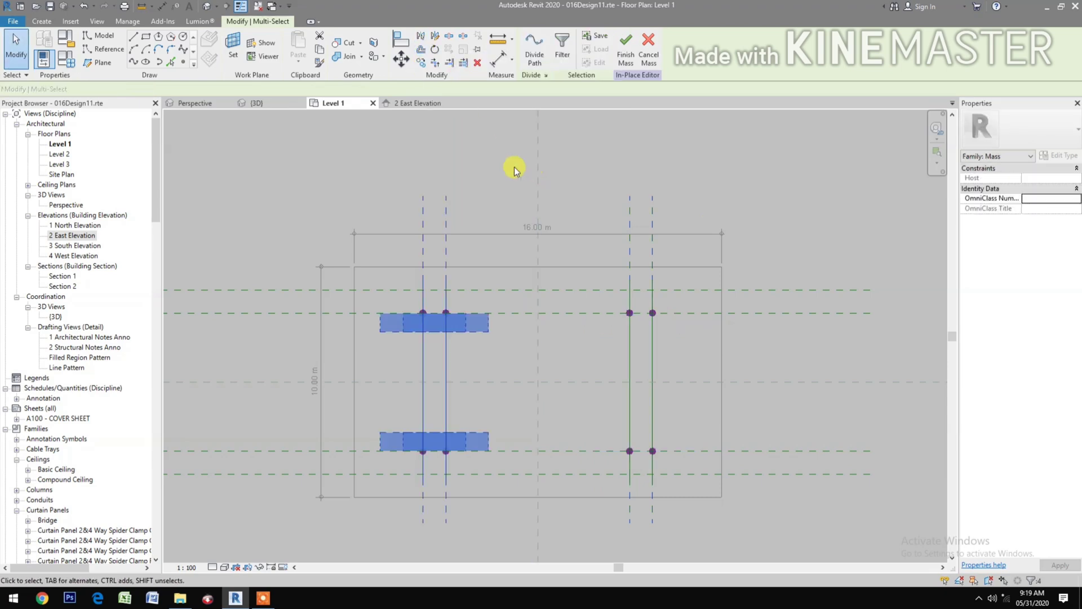
click(478, 162)
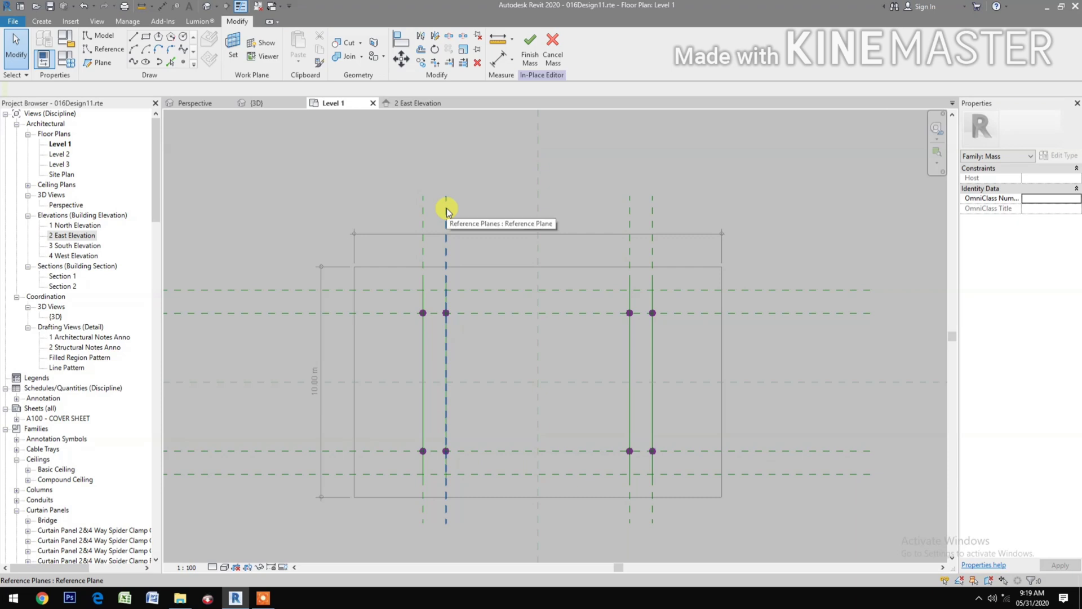
click(271, 104)
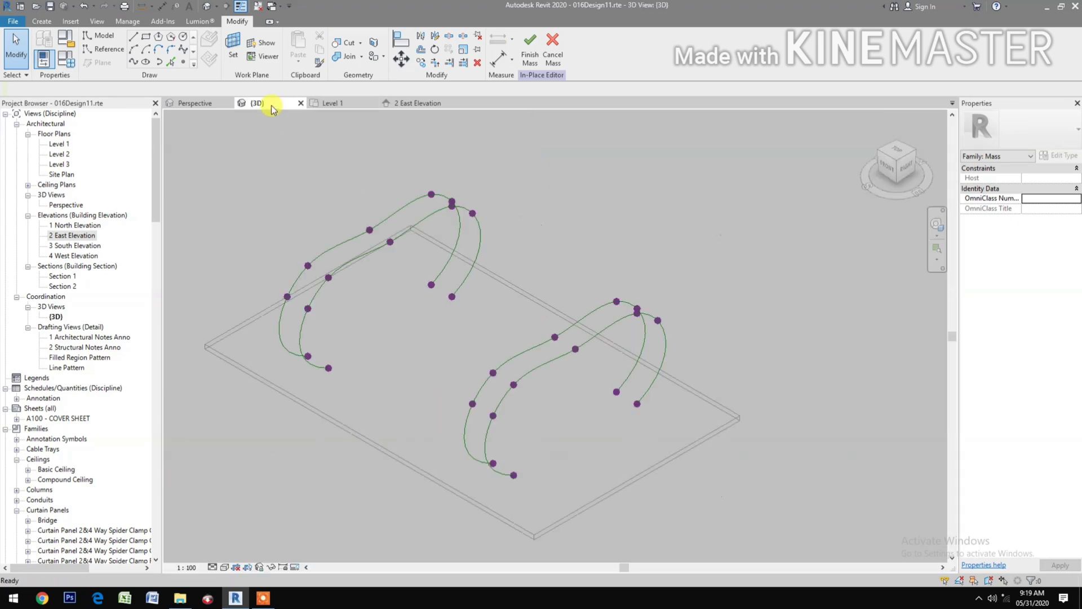
click(424, 227)
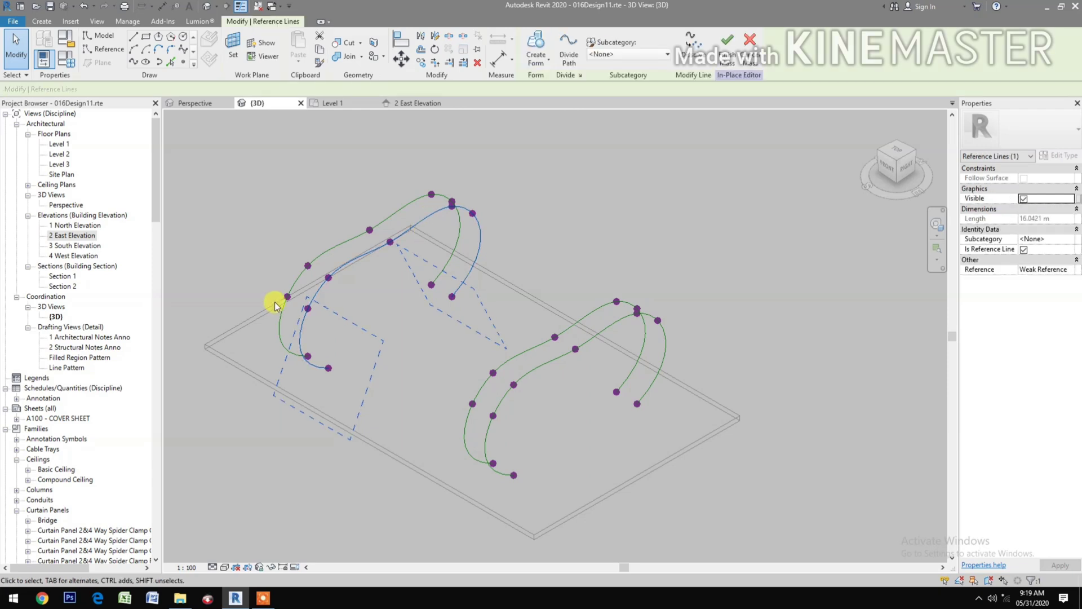
click(350, 103)
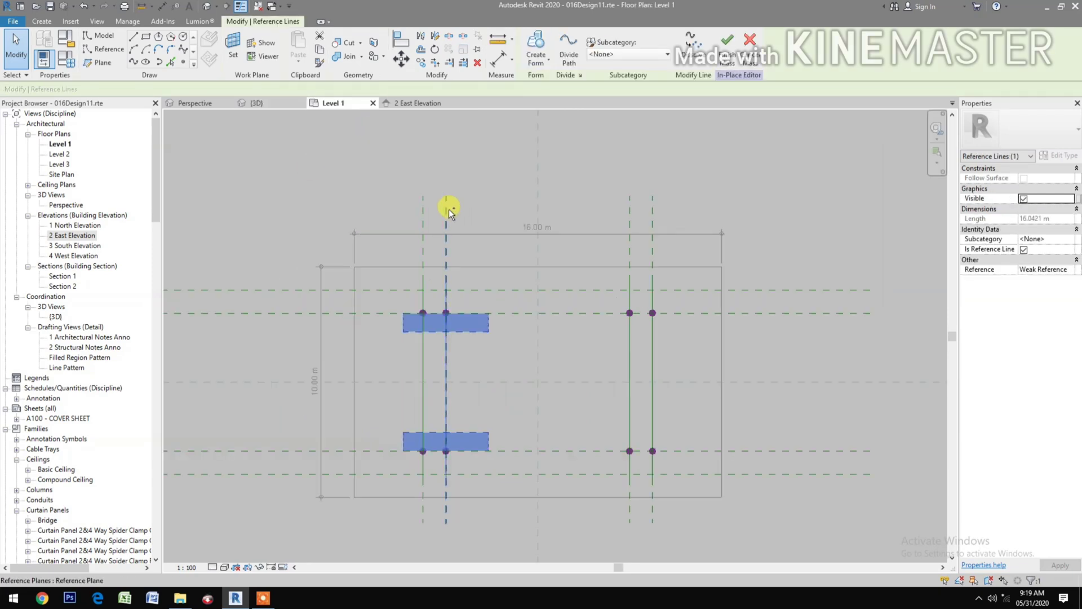
ctrl+click(494, 258)
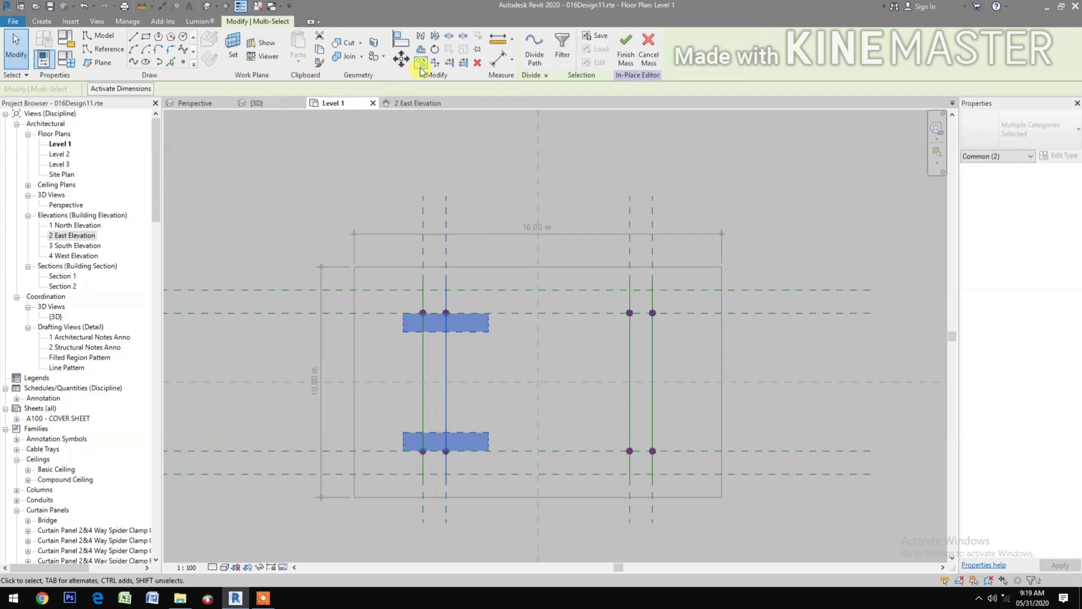
click(357, 176)
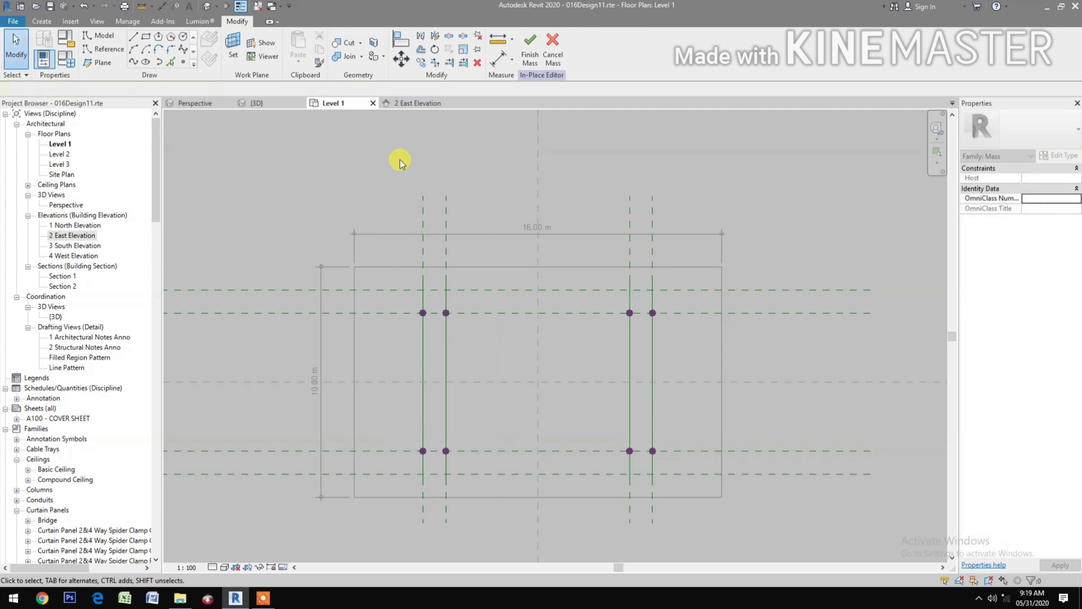
Step: Copy the west inner arched reference line with its reference plane about 2 m toward the slab's centre plane in Level 1
click(447, 319)
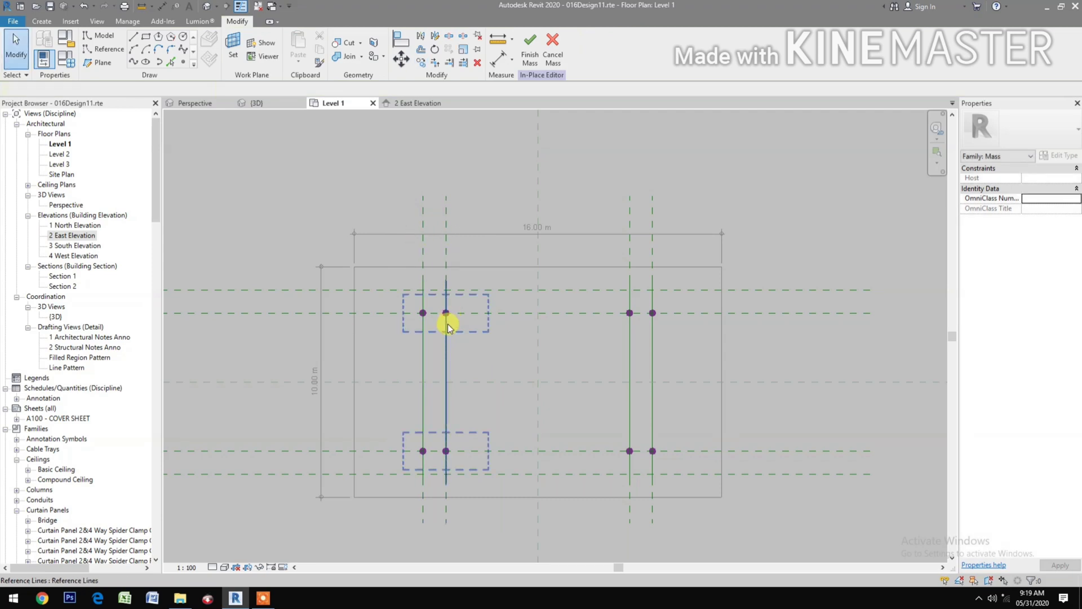
click(439, 248)
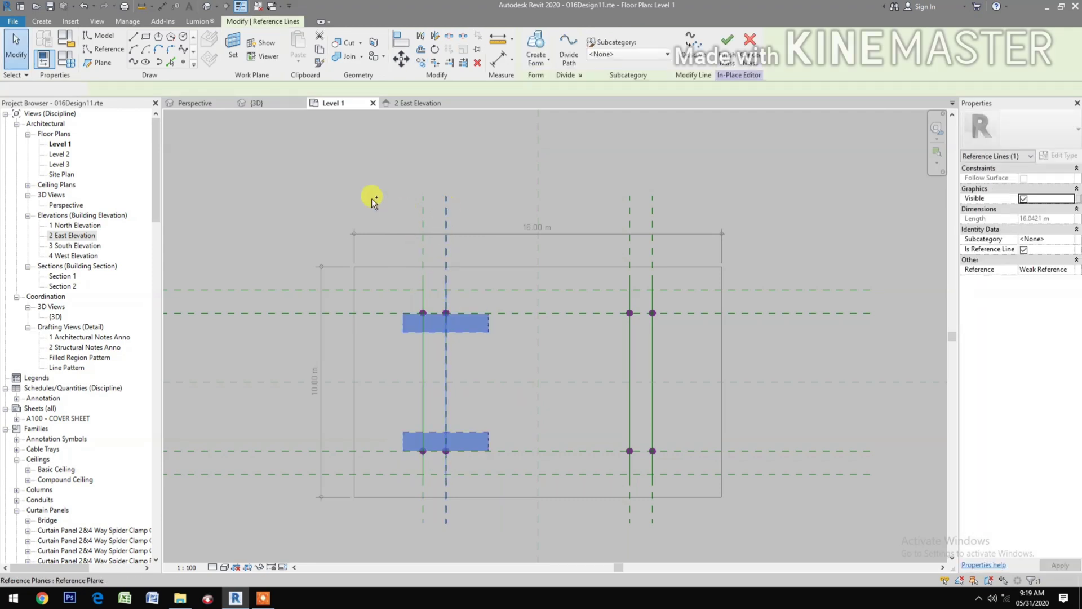
ctrl+click(461, 217)
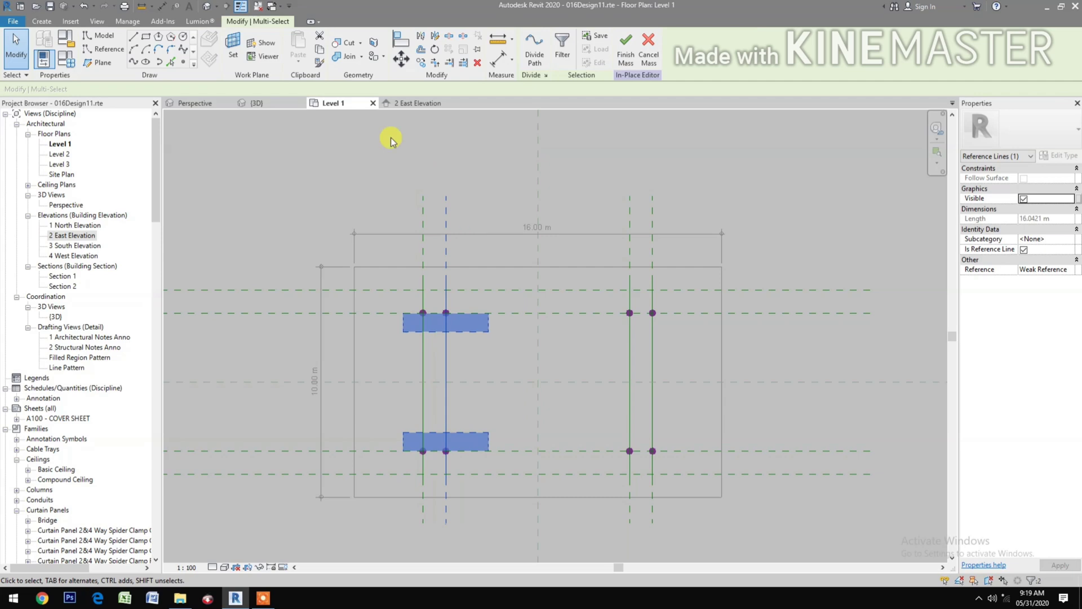
click(421, 63)
click(346, 150)
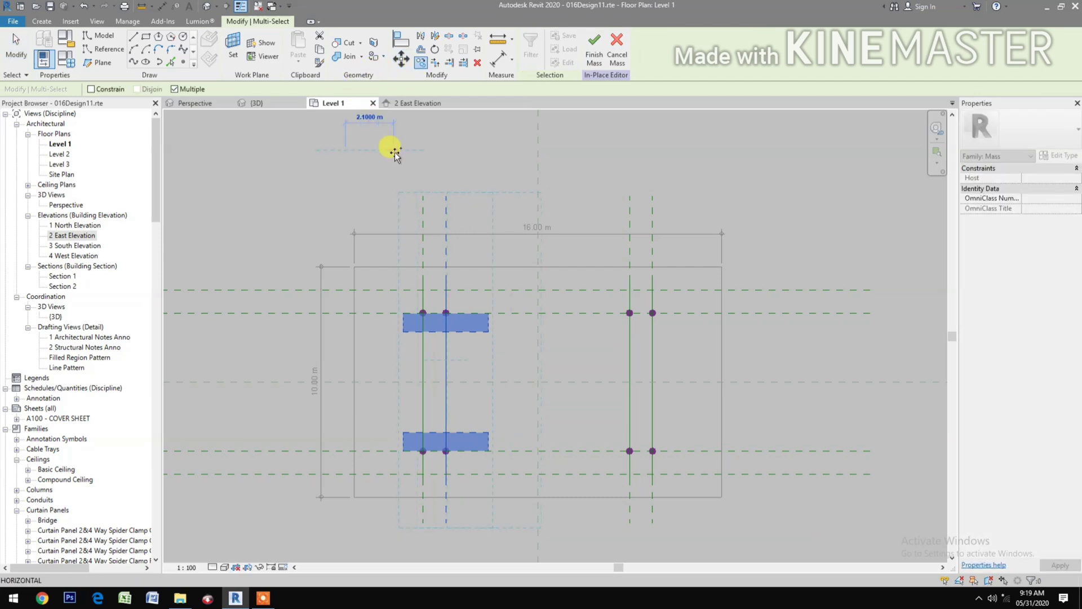
click(393, 150)
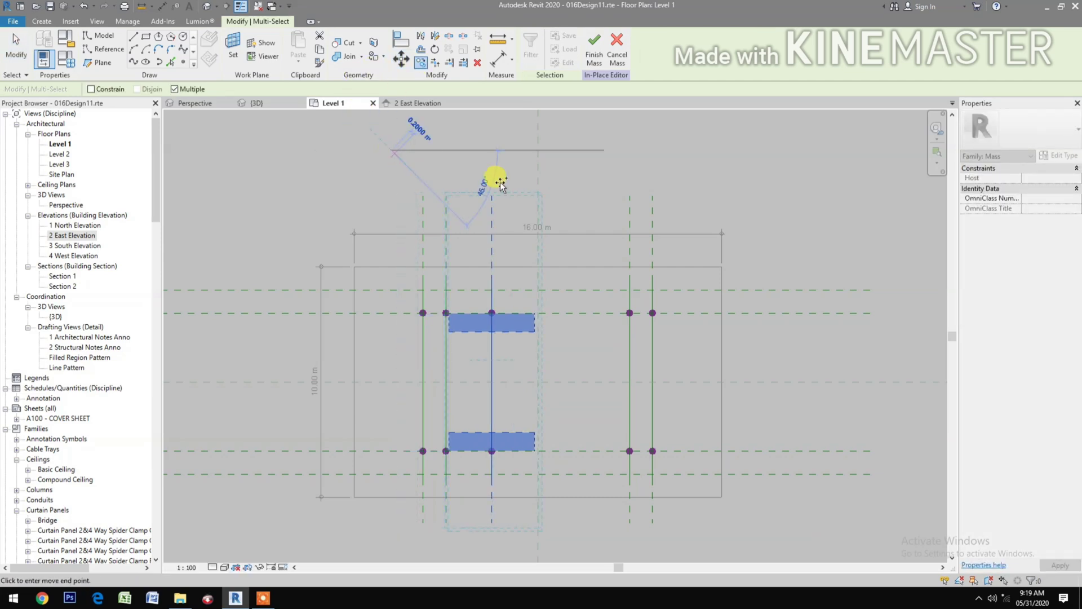
Step: Mirror the copied arch and its reference plane about the slab's vertical centre plane, keeping the original, and show the result in 3D
click(420, 38)
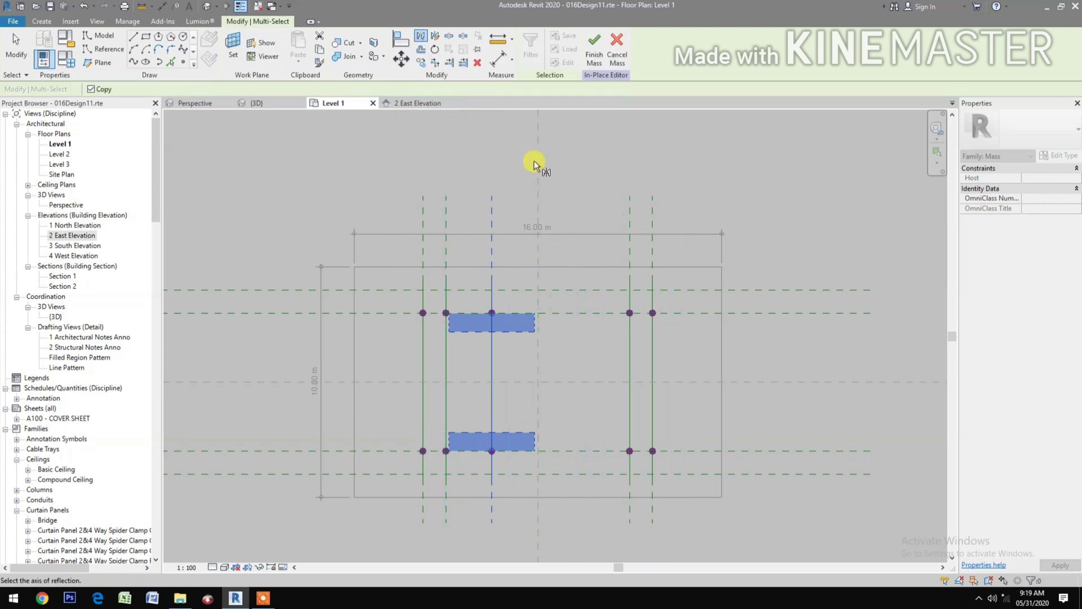
click(533, 164)
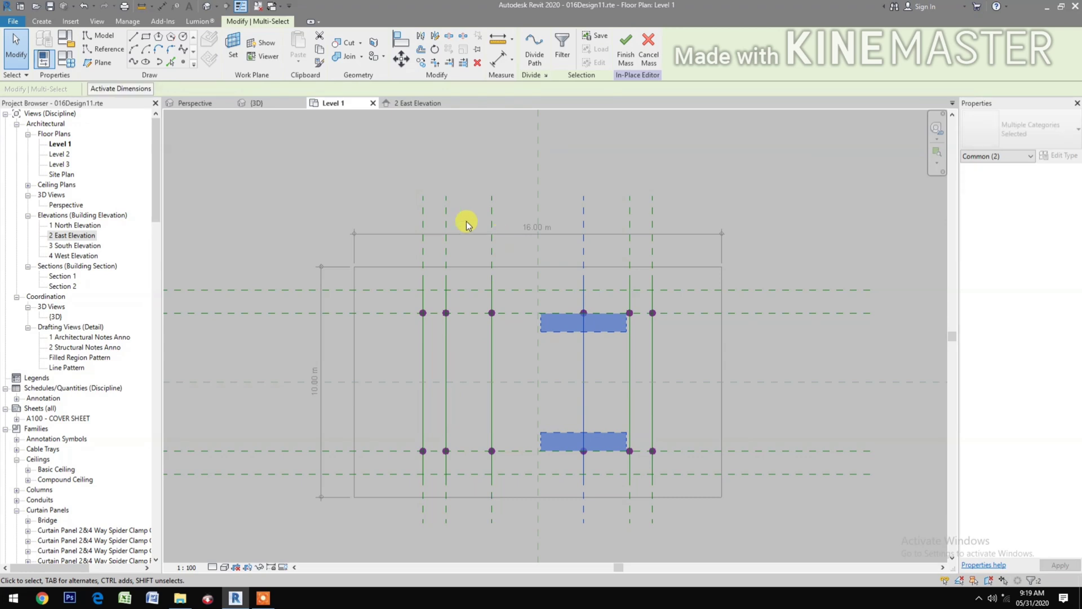
click(266, 106)
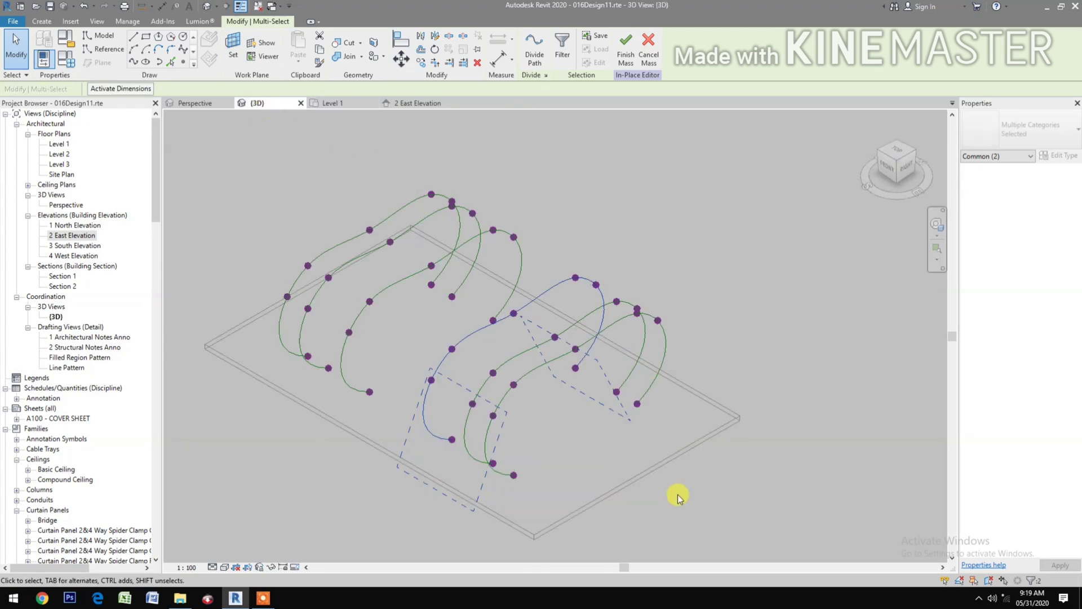
scroll(618, 423, up, 3)
click(617, 423)
scroll(594, 414, down, 3)
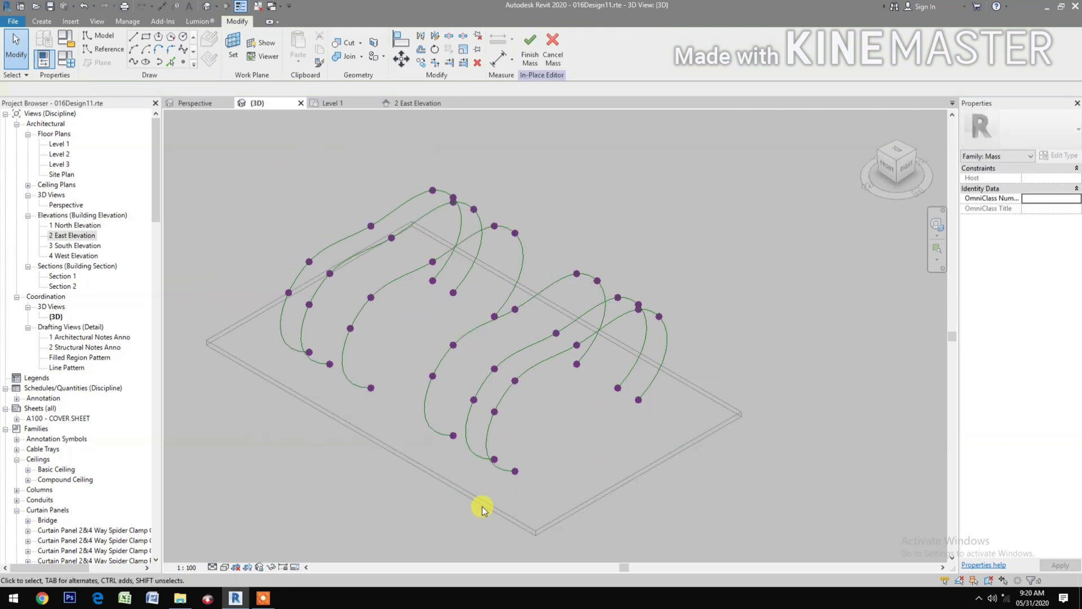
Step: On the second arch from the slab's east end, move the south foot point slightly inward and lower the point above it
click(495, 459)
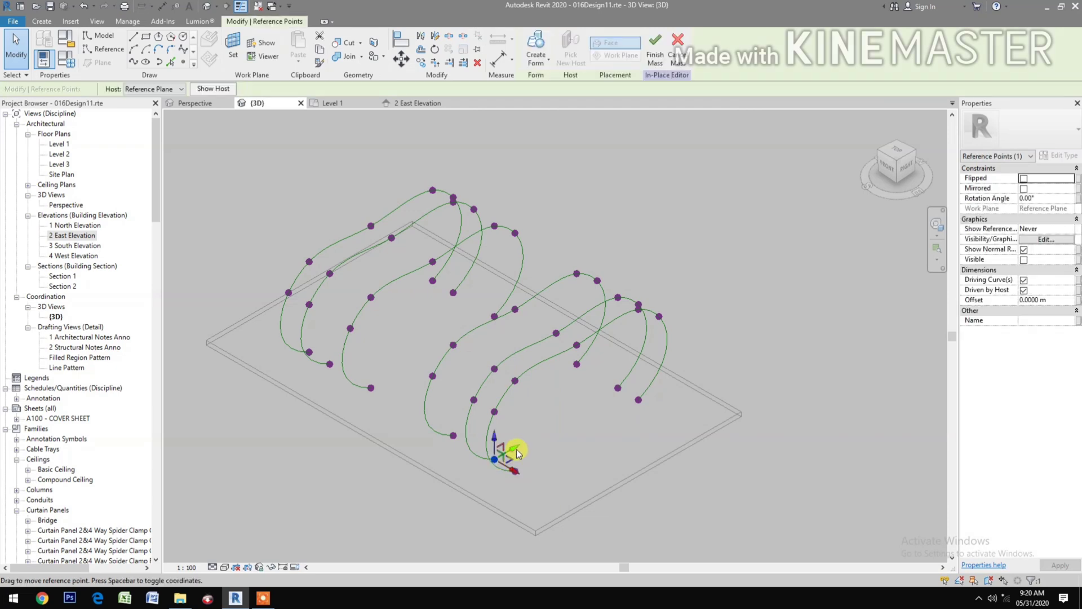
drag(518, 451, 524, 445)
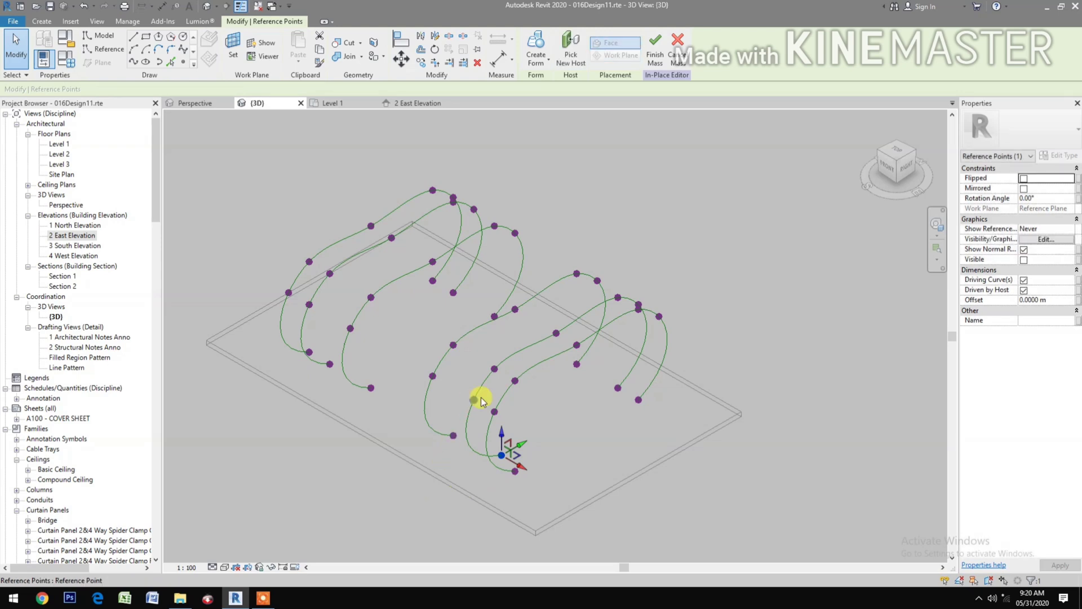
click(447, 434)
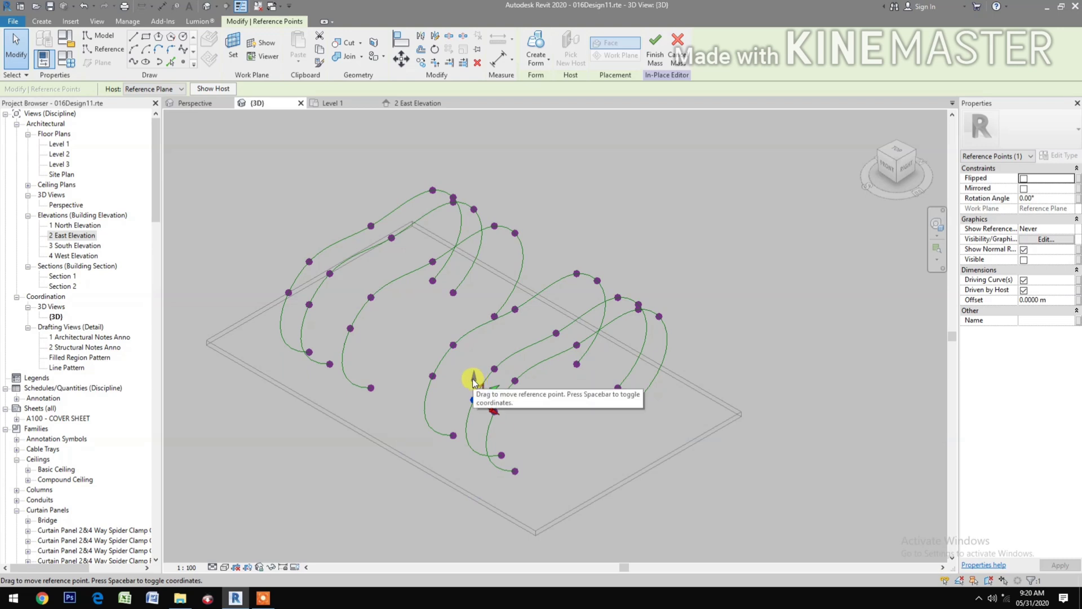
drag(474, 381, 472, 389)
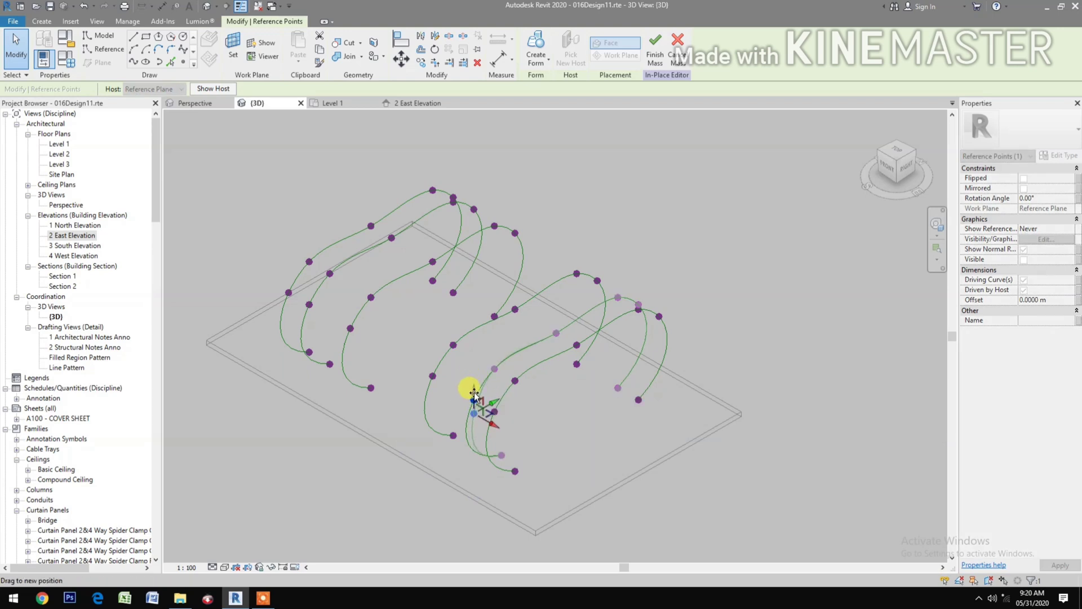
drag(475, 393, 475, 395)
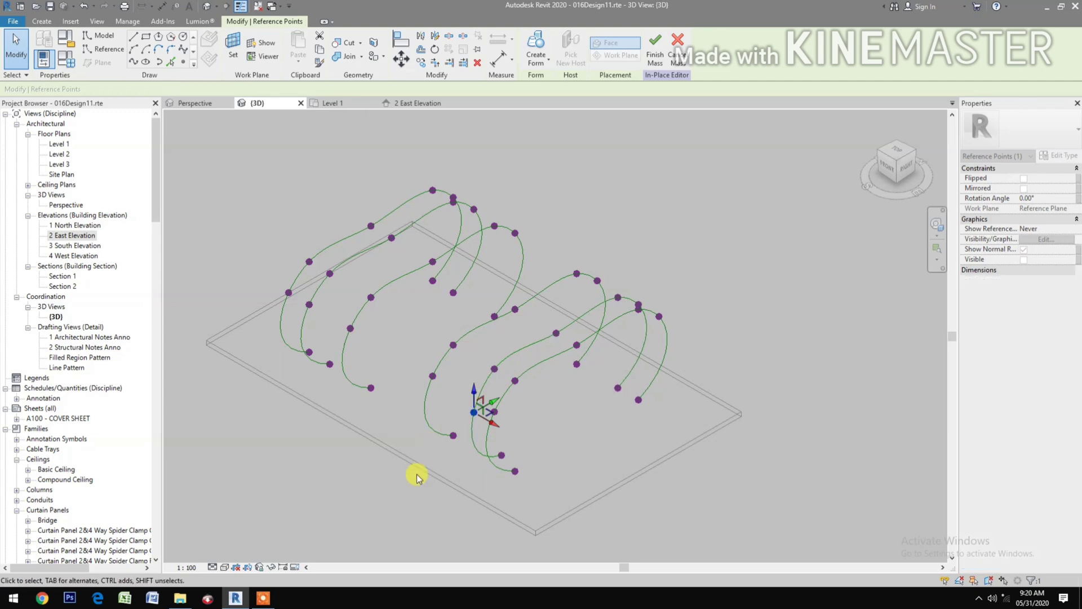
Step: On the third arch from the east end, move the south foot point inward and lower the two reference points above it
click(454, 437)
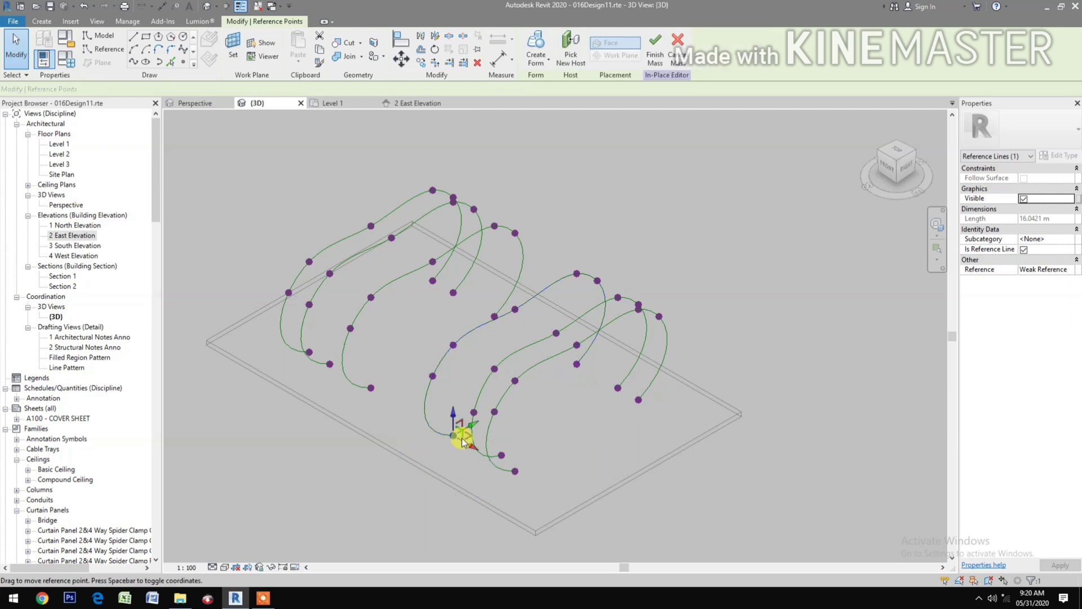
click(459, 435)
scroll(470, 428, up, 2)
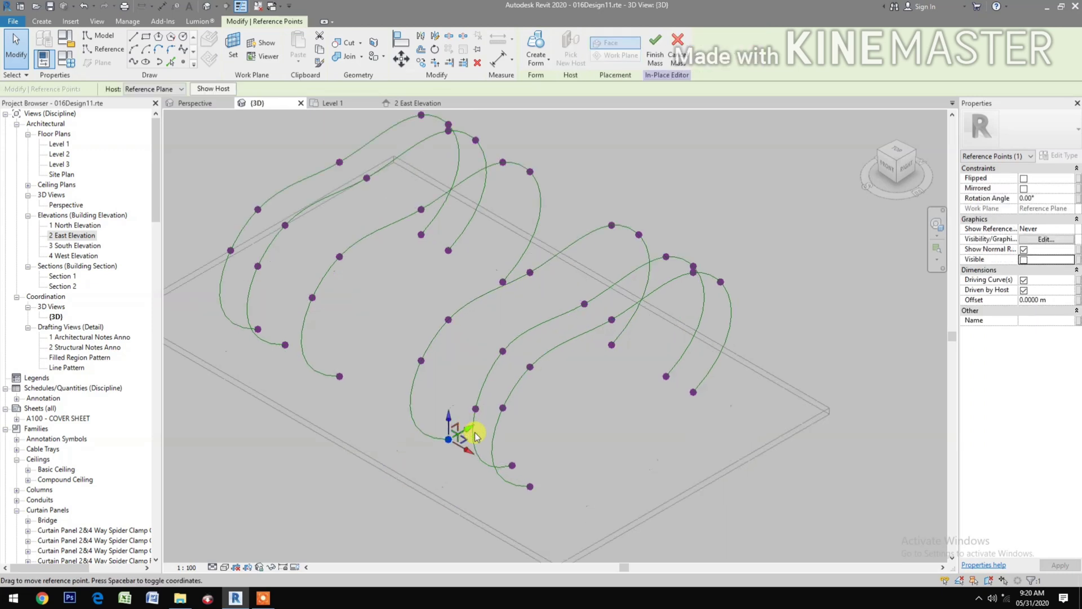
drag(470, 429, 476, 427)
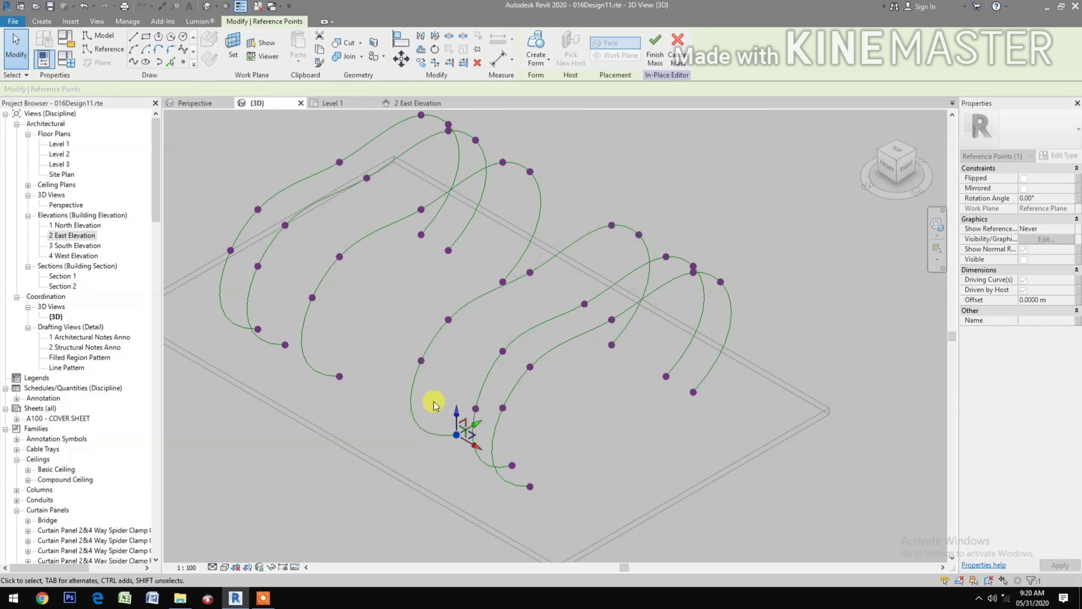
click(422, 359)
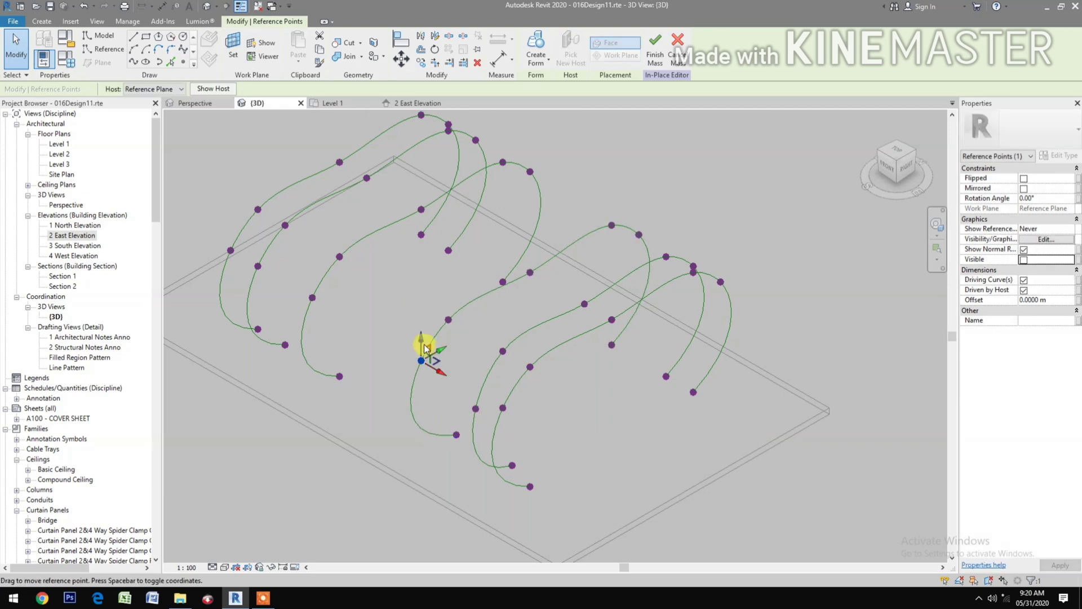
drag(424, 342, 423, 358)
click(449, 319)
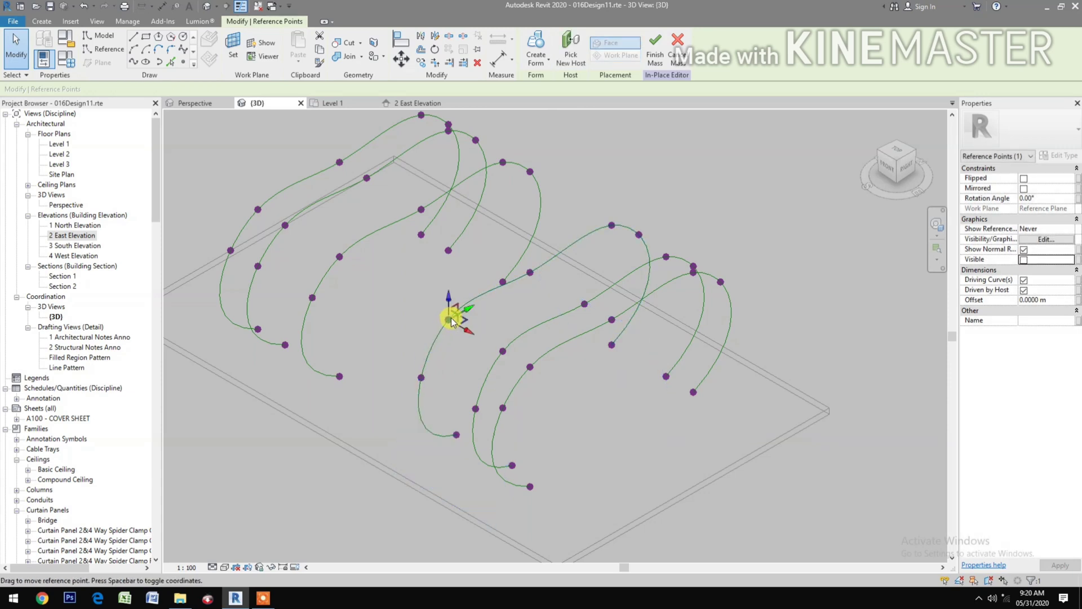
drag(451, 307, 457, 315)
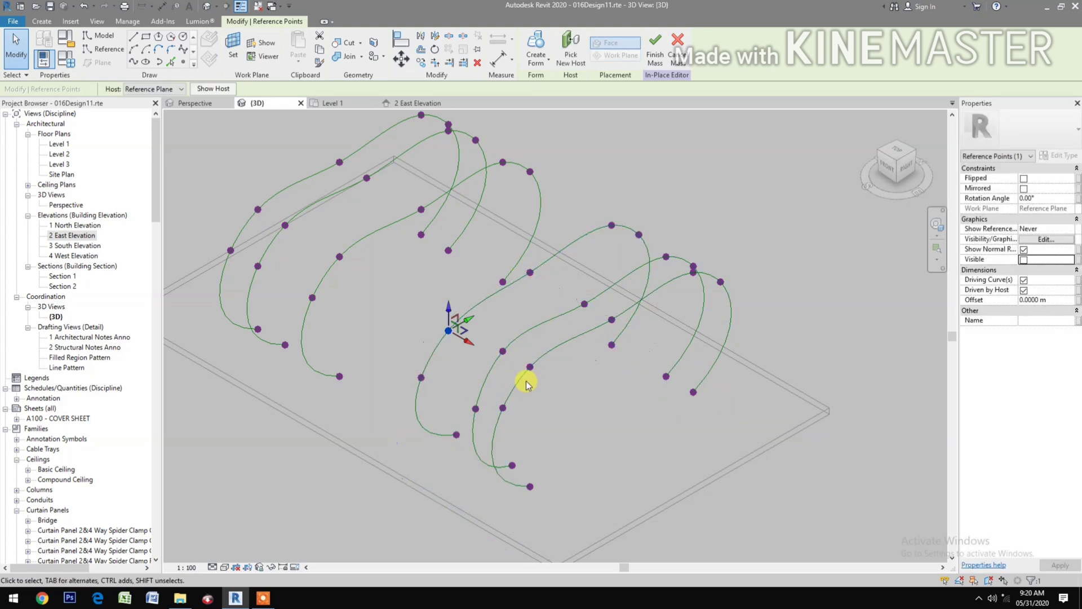
Step: Lower the middle reference point of the second arch from the east end and raise the third arch's middle point
click(584, 305)
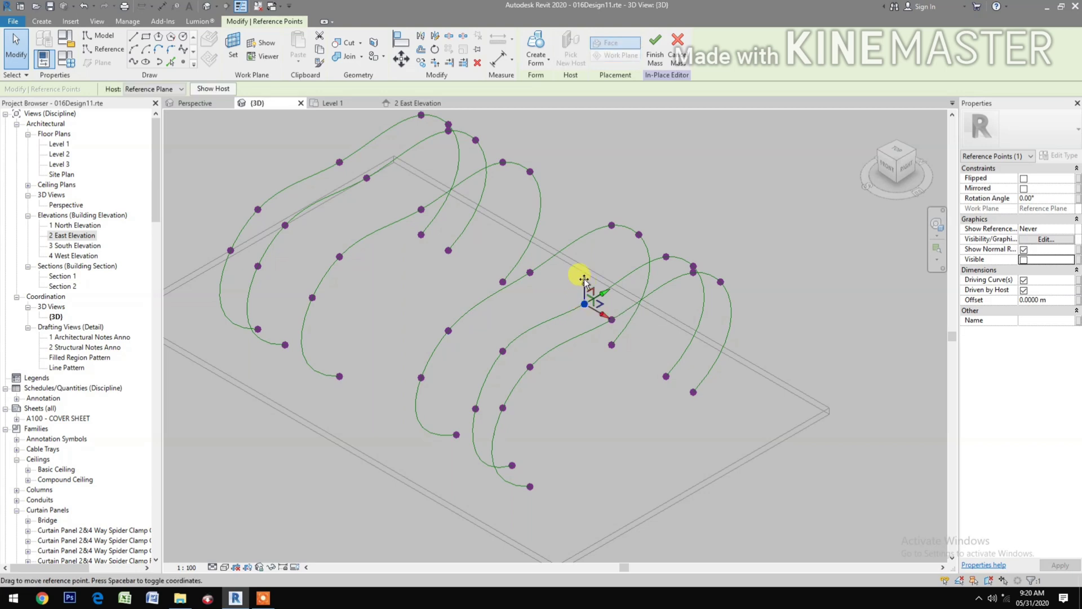
drag(584, 280, 584, 290)
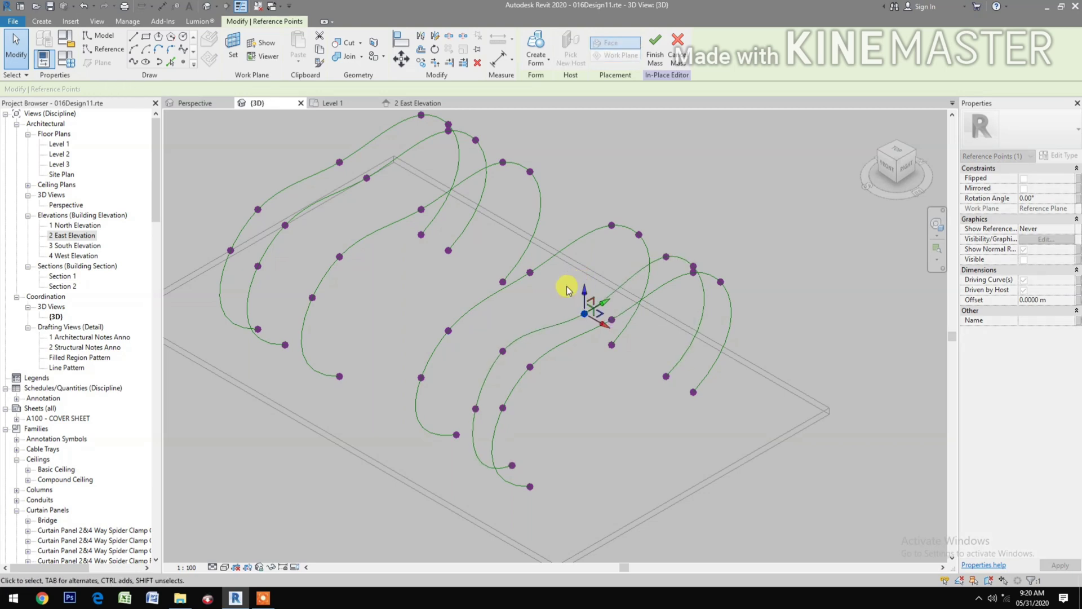
click(530, 273)
mouse_move(530, 247)
mouse_down()
mouse_move(536, 219)
mouse_move(533, 241)
mouse_up()
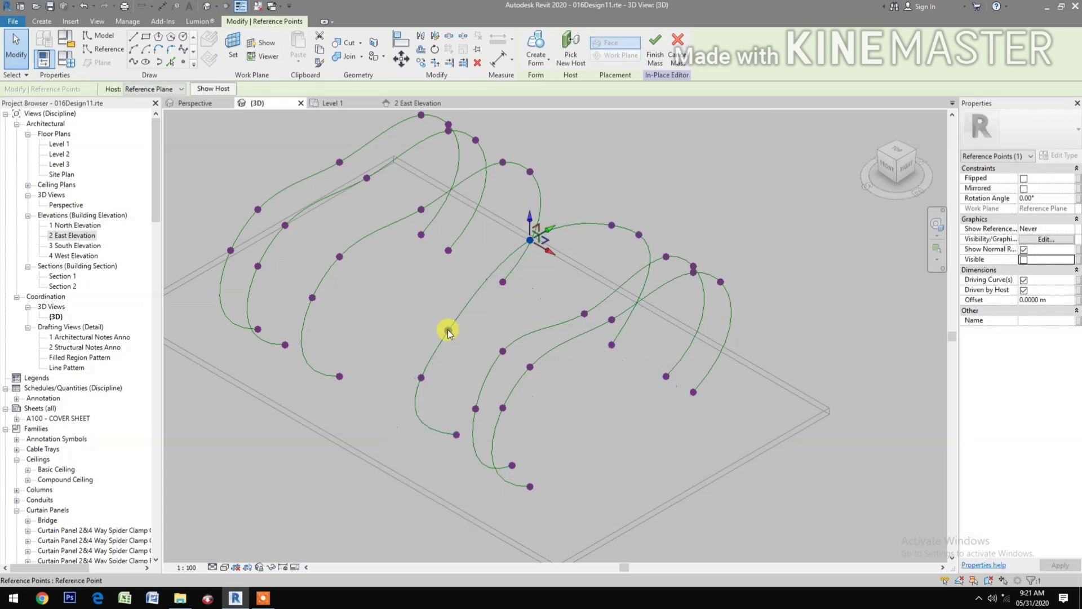
Step: Shift the third reference point from the south foot inward on both innermost arches
click(450, 331)
drag(468, 321, 492, 310)
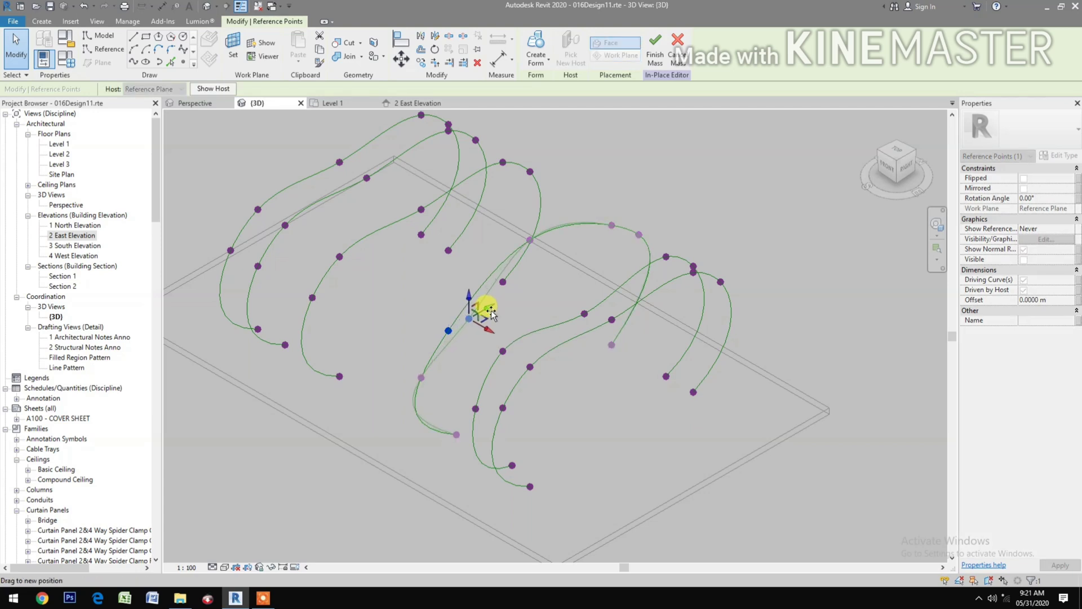
click(340, 257)
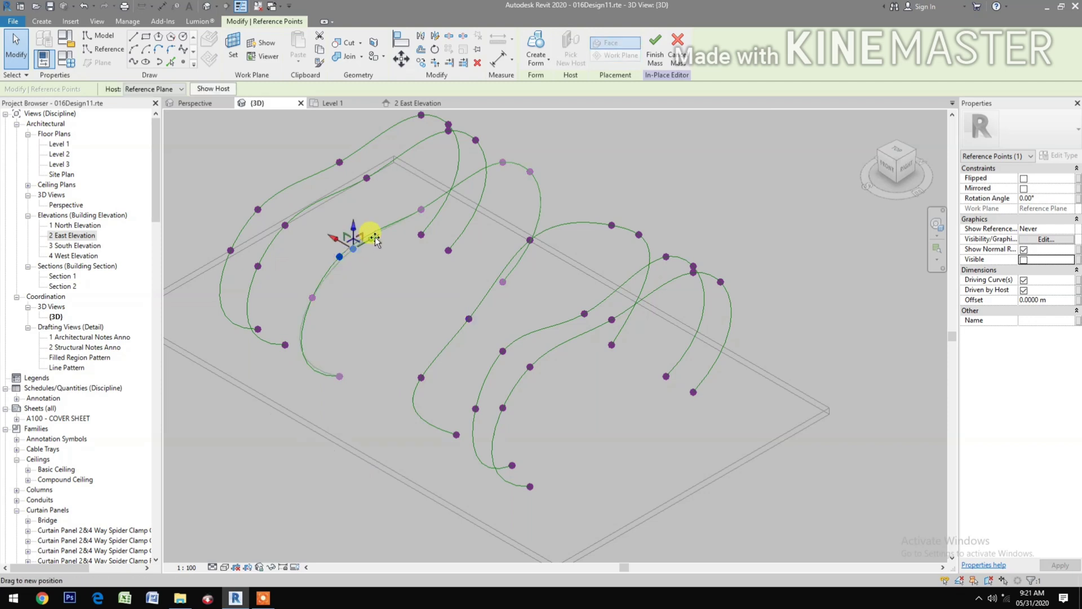
mouse_move(374, 240)
mouse_down()
mouse_move(371, 220)
mouse_move(365, 242)
mouse_up()
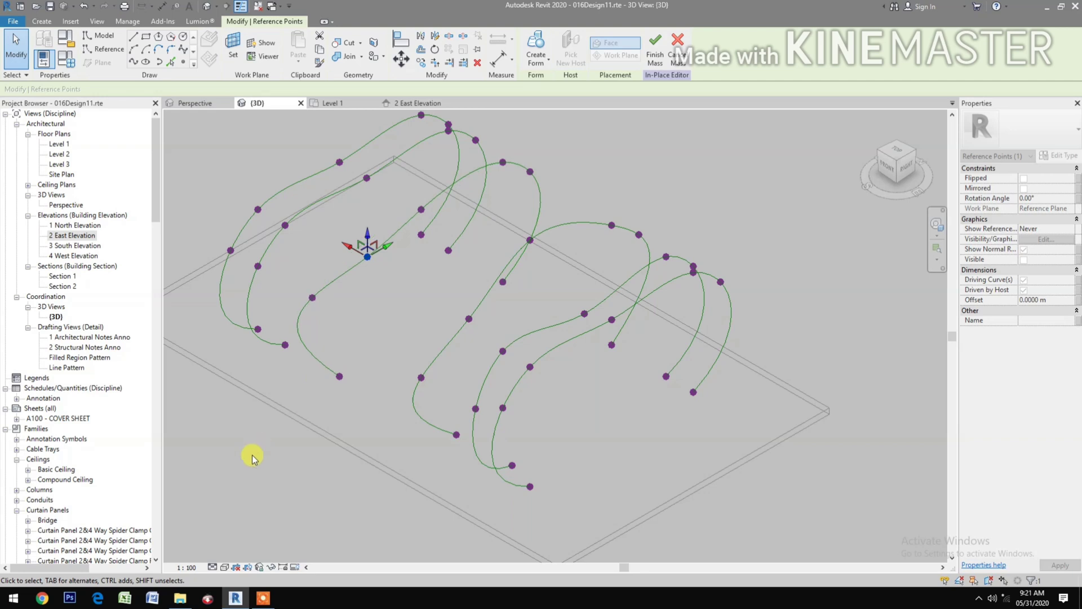
Step: Lower the second point of the west innermost arch and shift the third point of the neighbouring arch to its west inward
click(313, 302)
drag(313, 301, 315, 295)
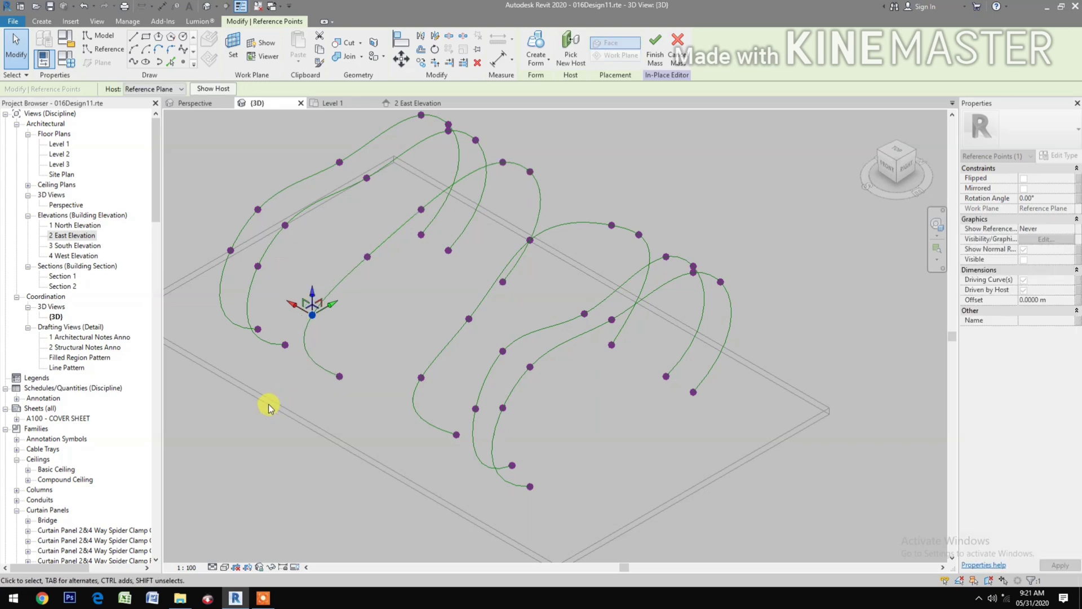
middle_drag(271, 411, 314, 442)
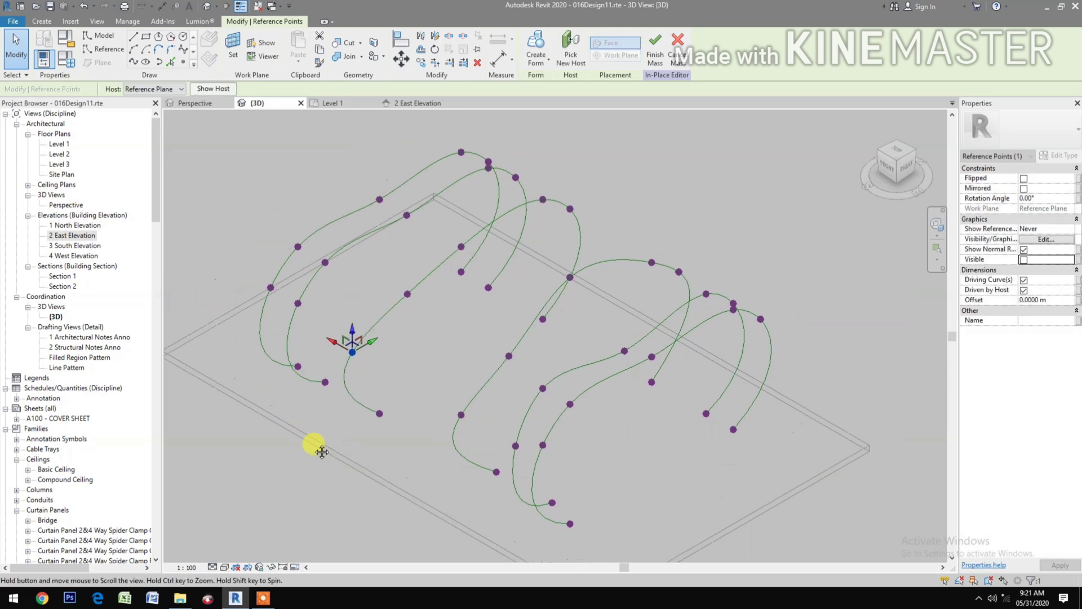
click(327, 263)
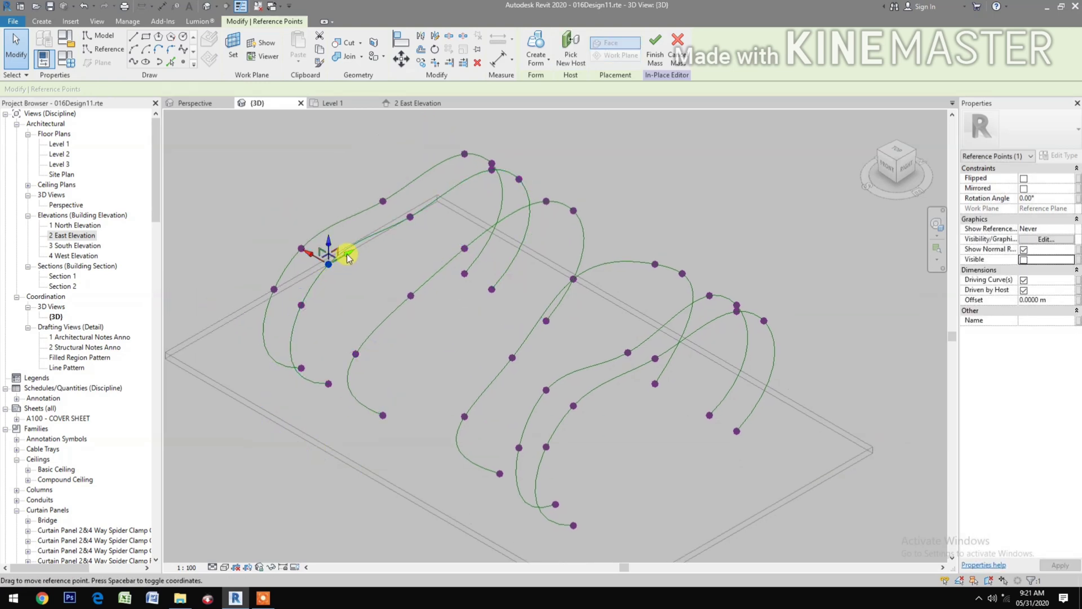
mouse_move(347, 256)
mouse_down()
mouse_move(354, 247)
mouse_move(340, 248)
mouse_up()
click(626, 484)
scroll(626, 485, down, 1)
middle_drag(625, 485, 536, 471)
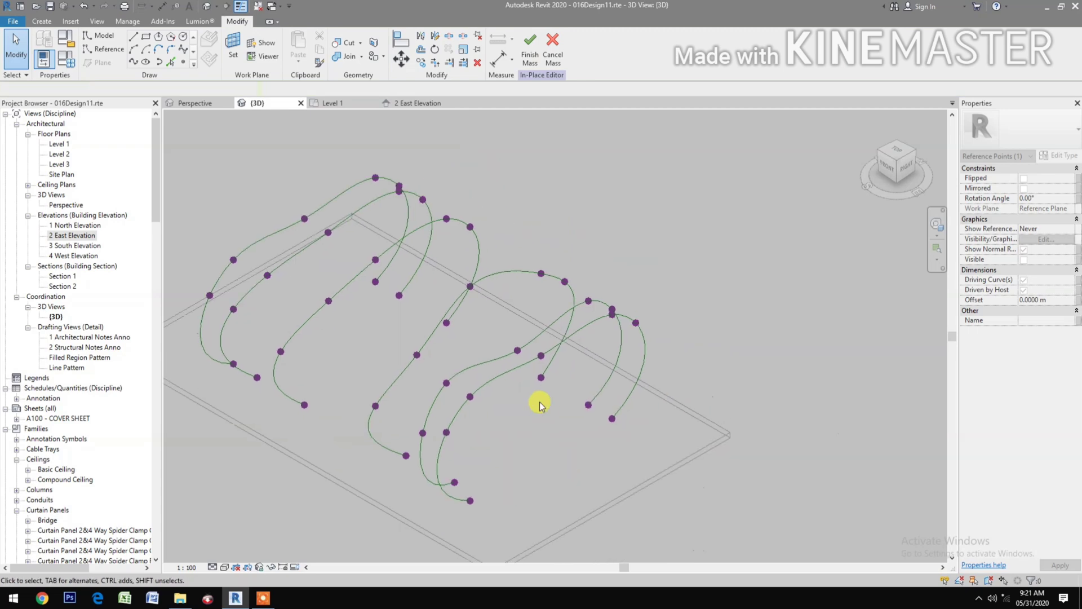
Step: Pull the east outermost arch's middle point 1.8183 m outward from its reference plane and lower it close to the slab
click(541, 357)
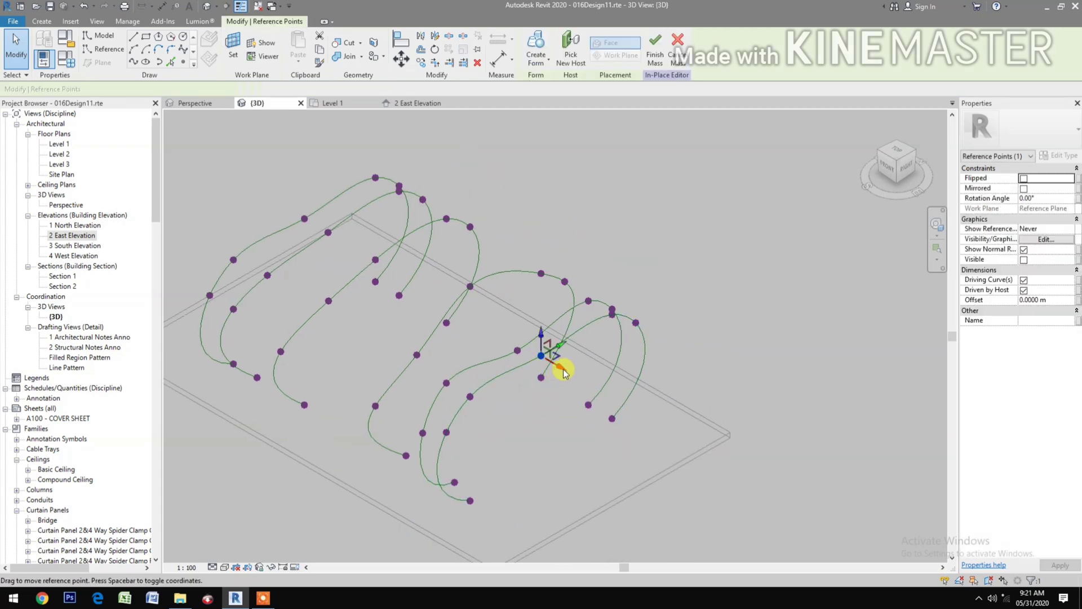
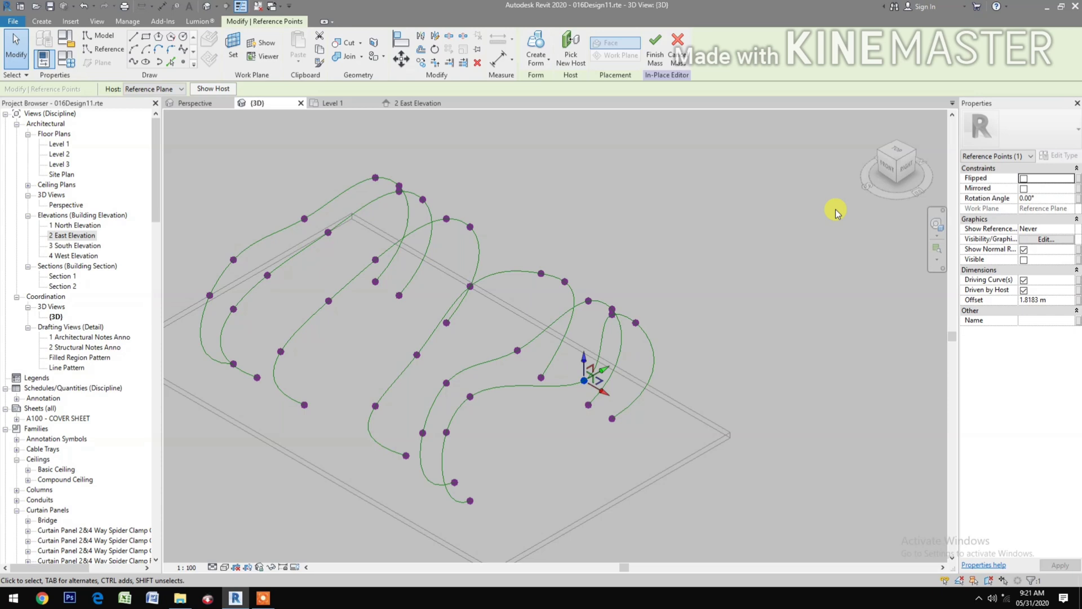
click(887, 173)
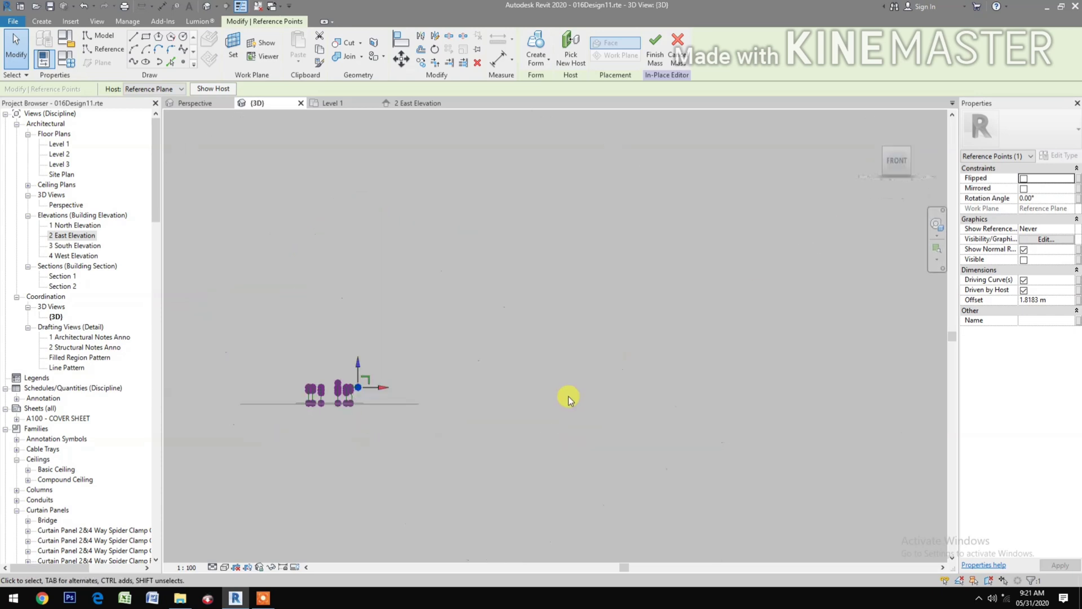
scroll(569, 329, up, 5)
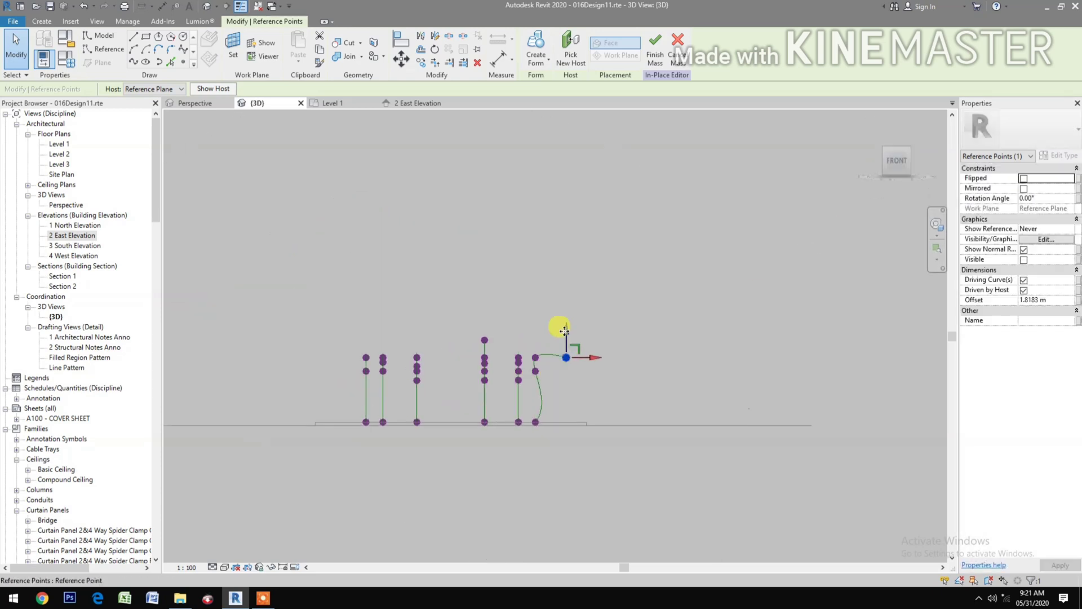
drag(568, 337, 562, 407)
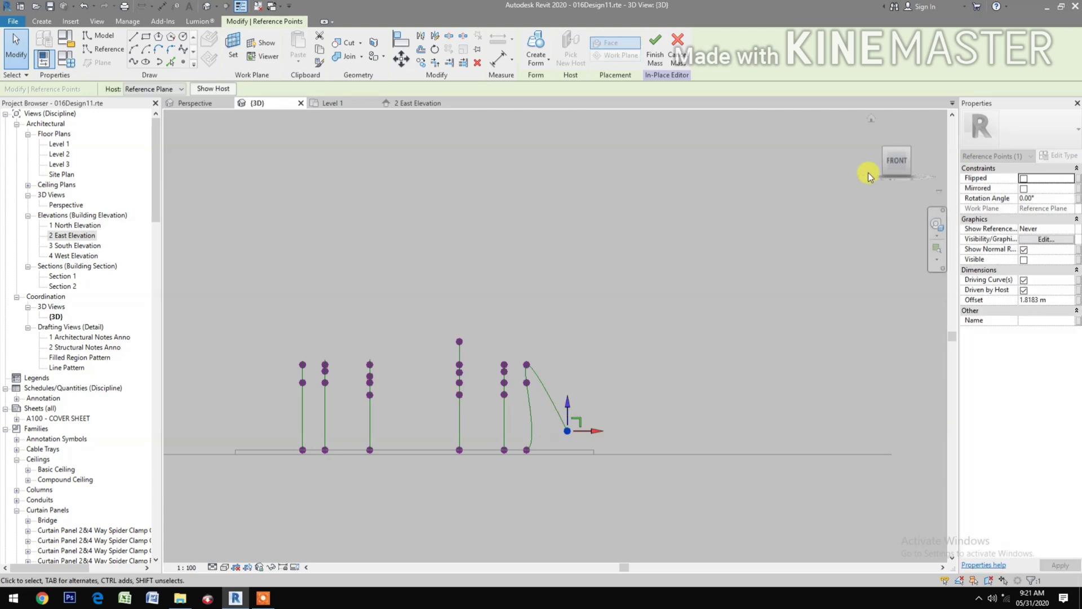
Step: Pull the third reference point from the north foot of the east outermost arch 0.4112 m outward from its reference plane
click(908, 151)
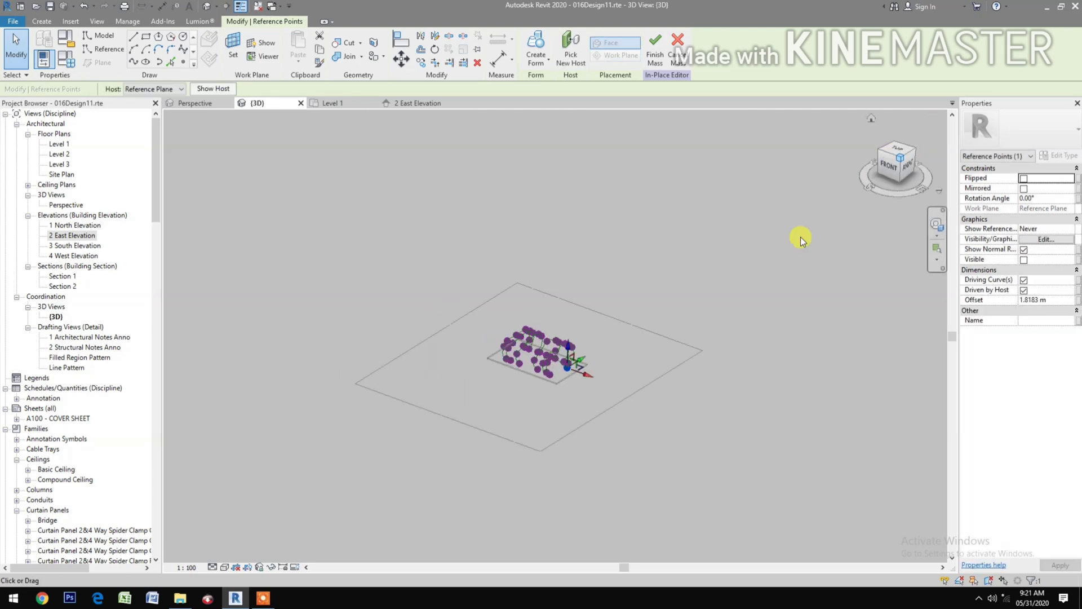
scroll(534, 330, up, 8)
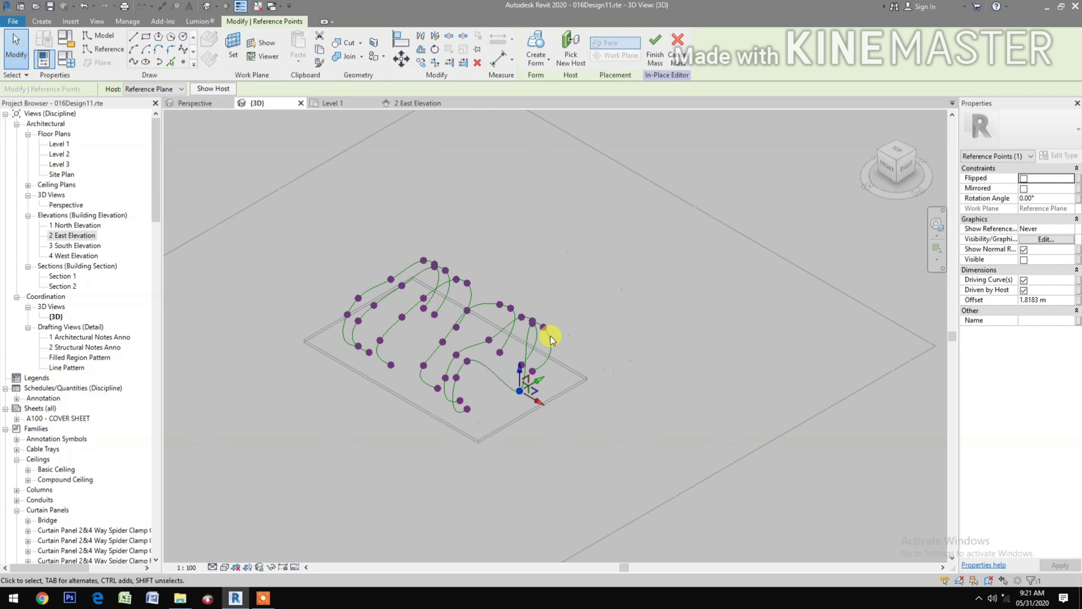
scroll(494, 293, up, 3)
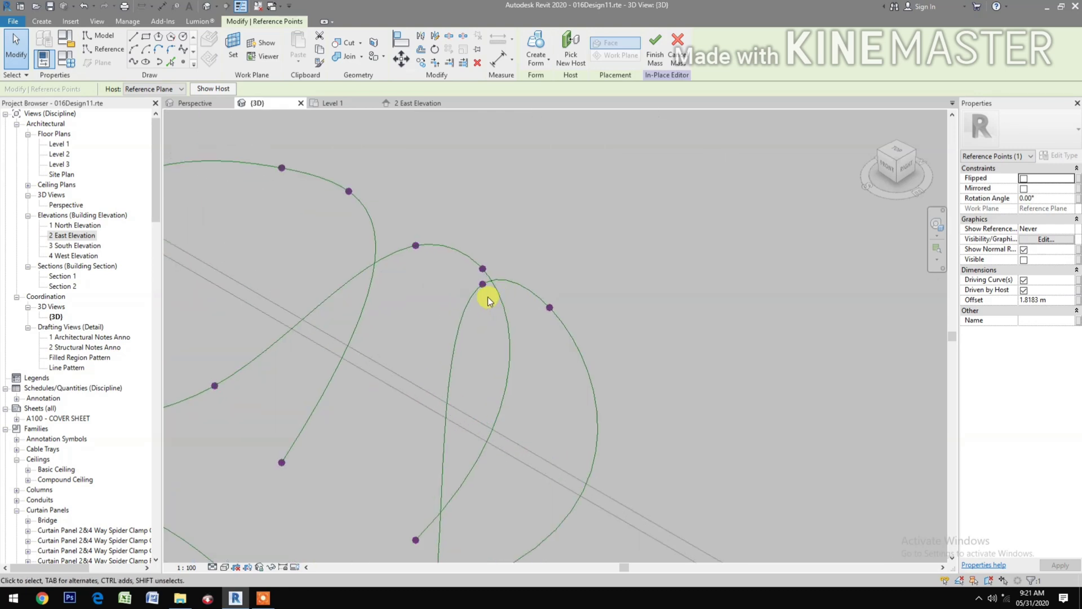
click(482, 269)
scroll(484, 271, down, 6)
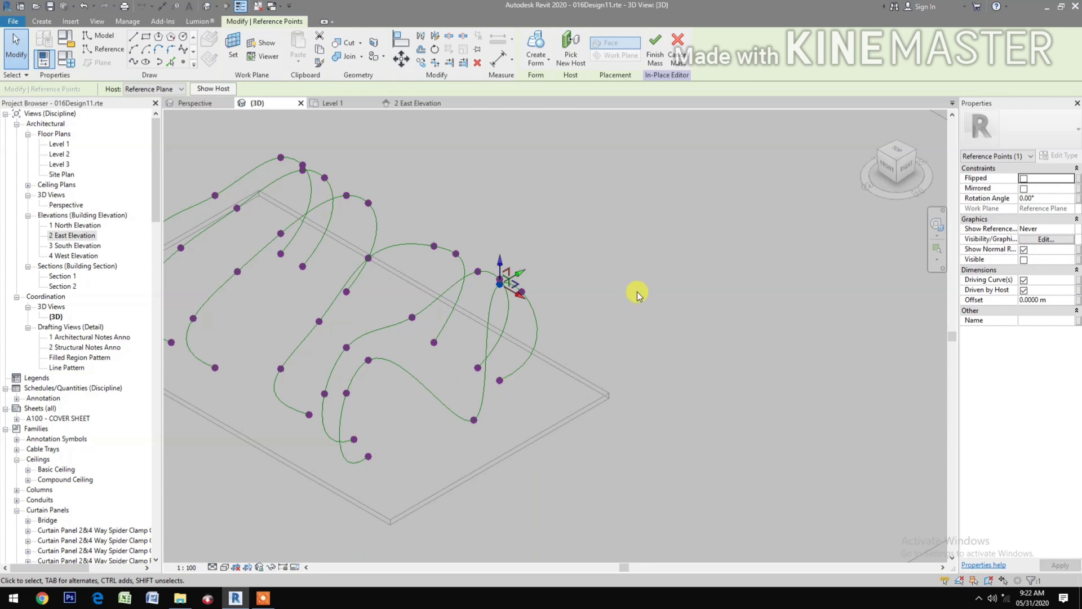
click(888, 170)
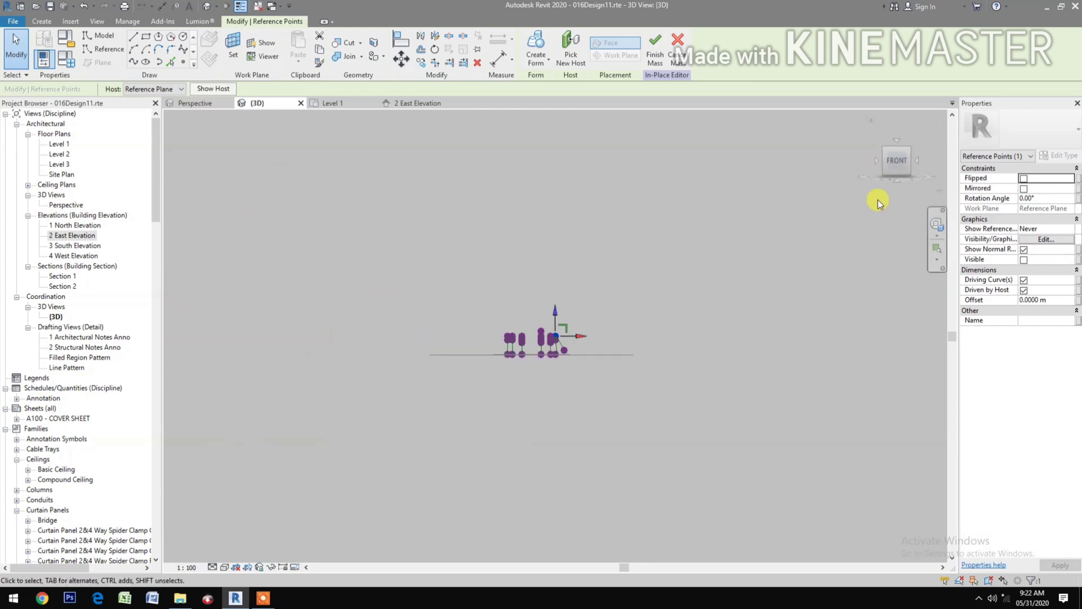
click(898, 145)
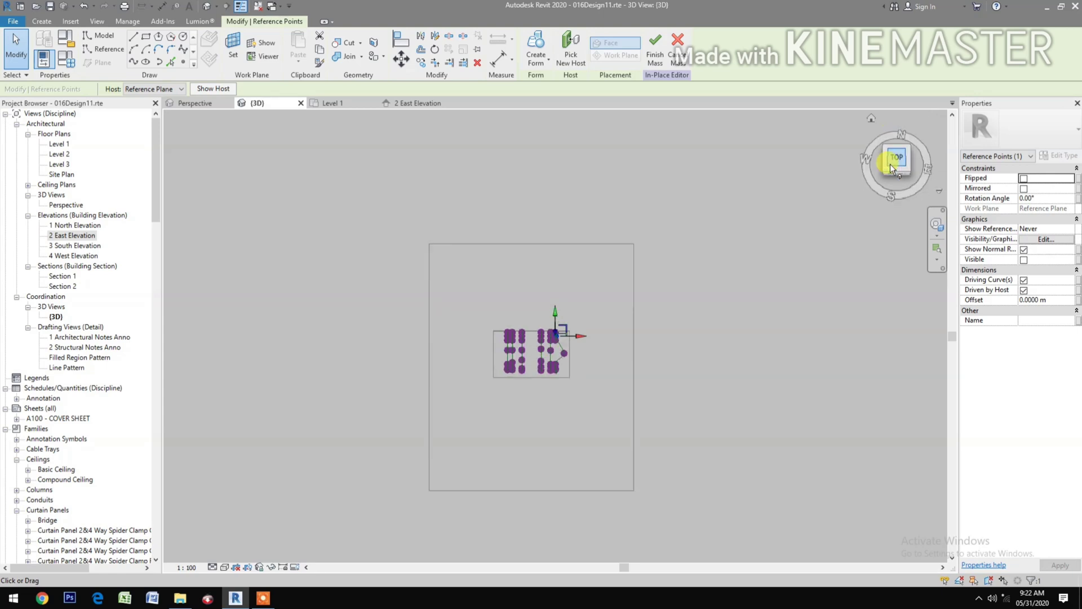
scroll(556, 337, up, 5)
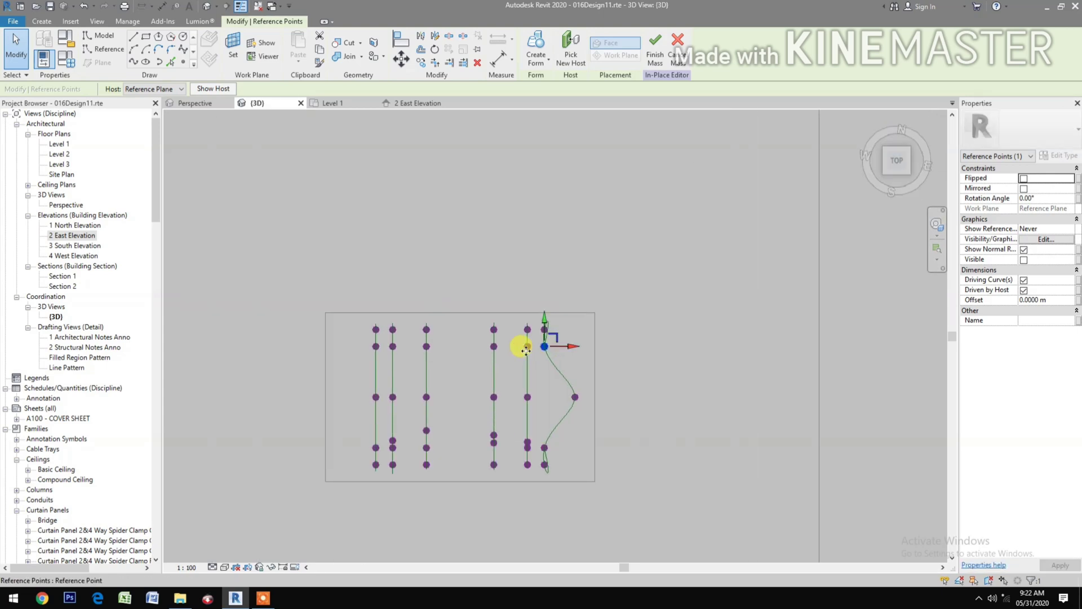
drag(581, 346, 593, 346)
middle_drag(675, 451, 648, 349)
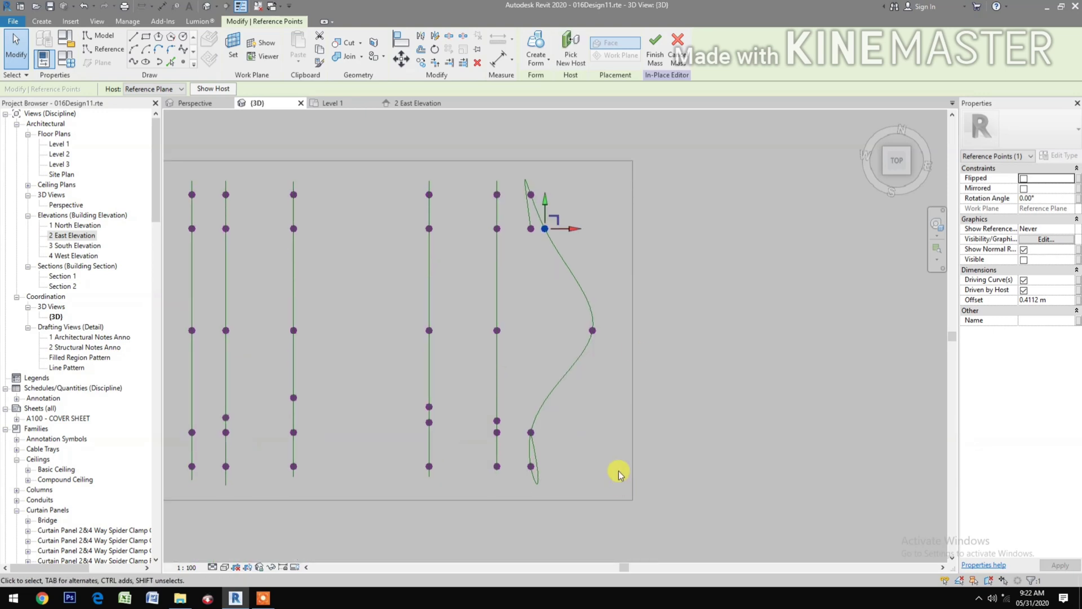
Step: Pull the third reference point from the south foot of the east outermost arch 0.4058 m outward from its reference plane
click(911, 174)
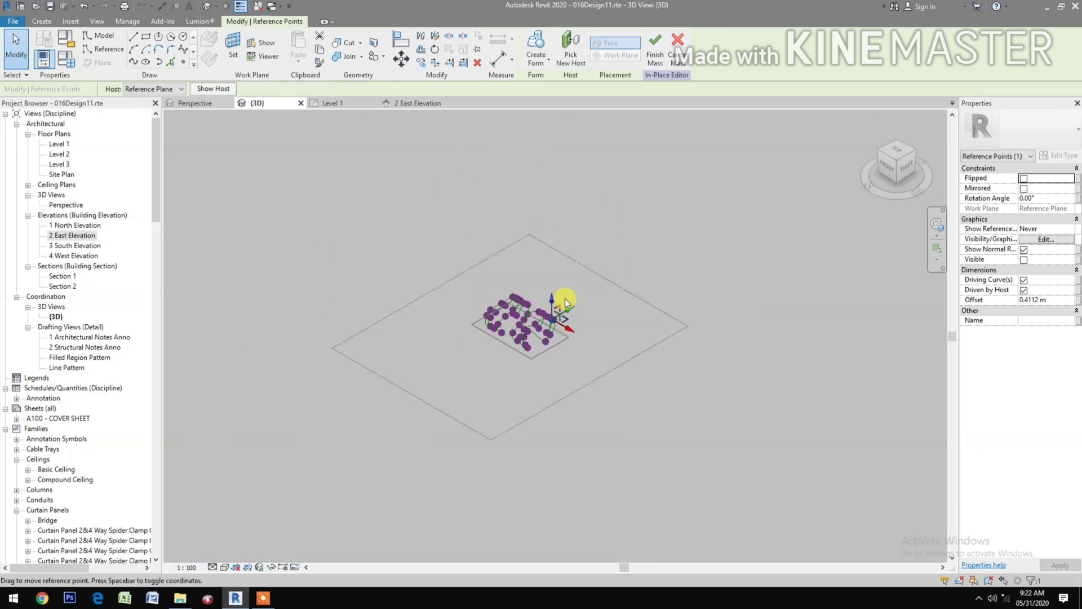
scroll(534, 348, up, 8)
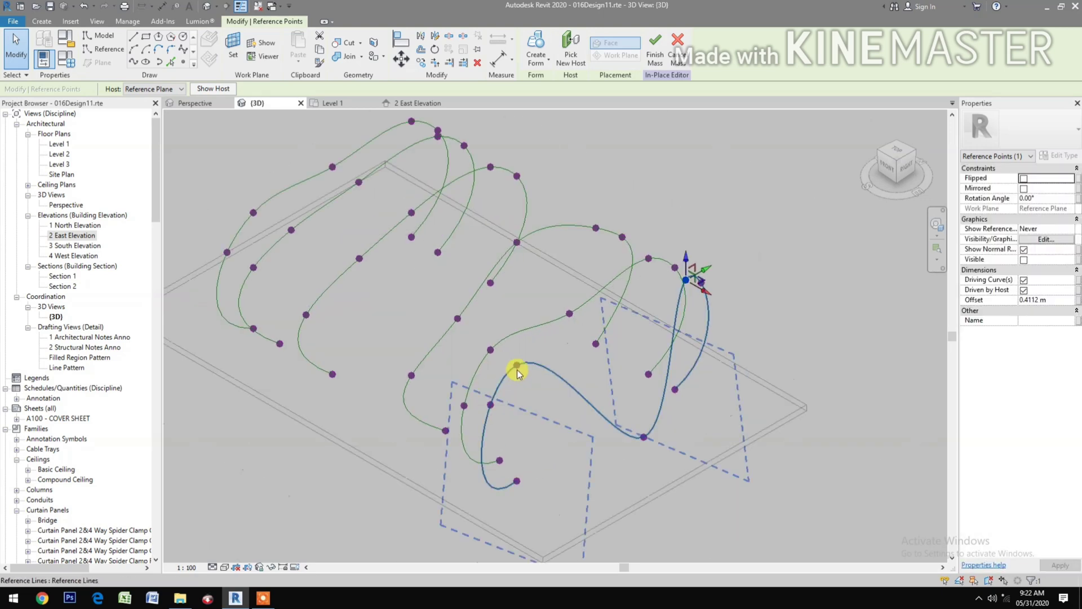
click(517, 368)
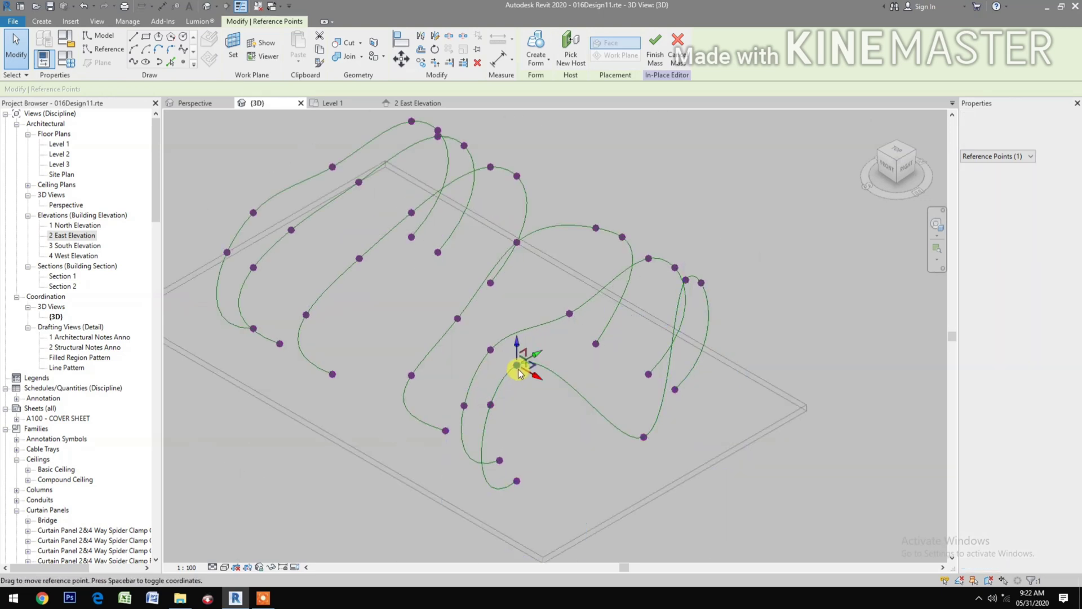
click(886, 168)
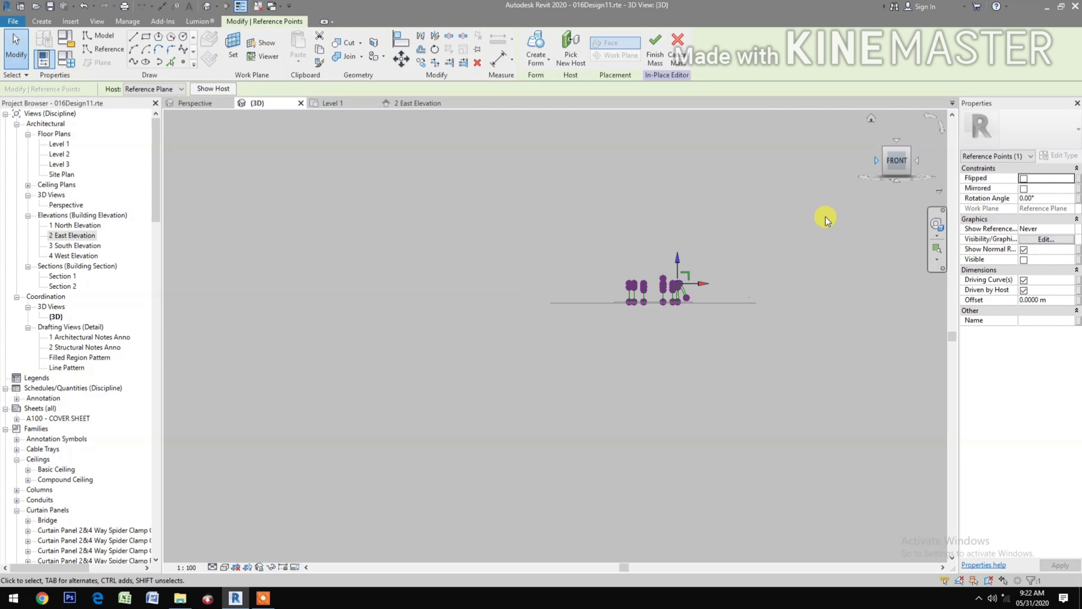
scroll(541, 361, up, 5)
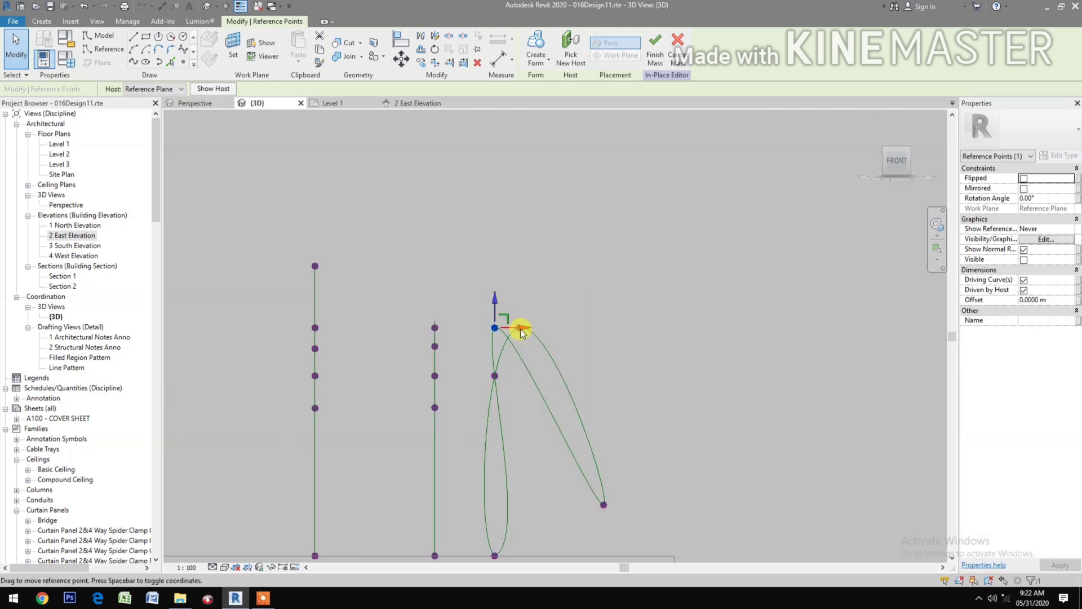
drag(521, 327, 545, 326)
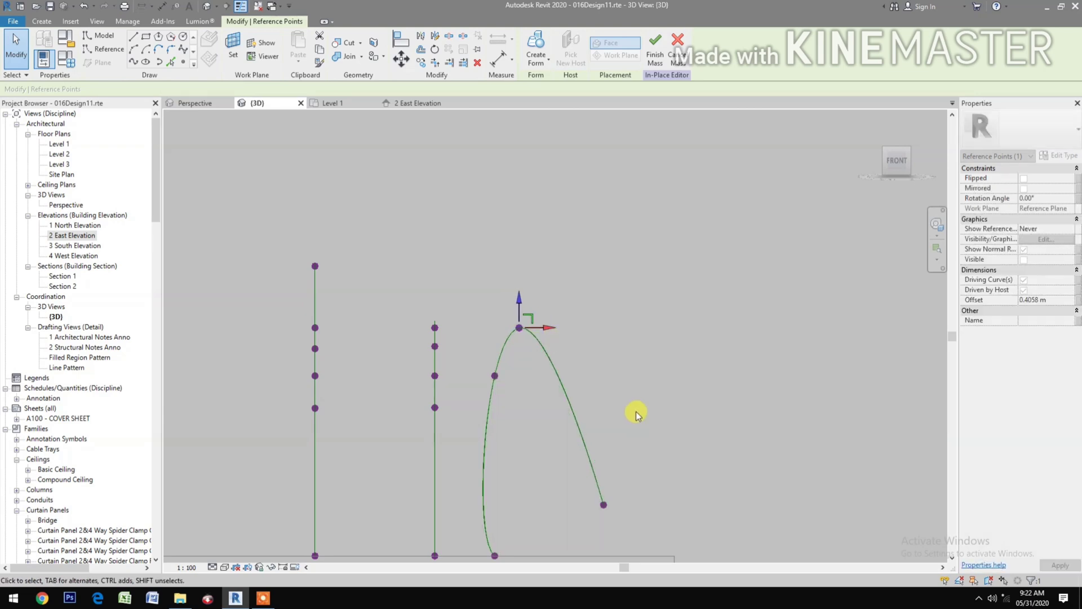
Step: Raise the middle reference point of the second arch from the east end slightly
scroll(636, 414, down, 2)
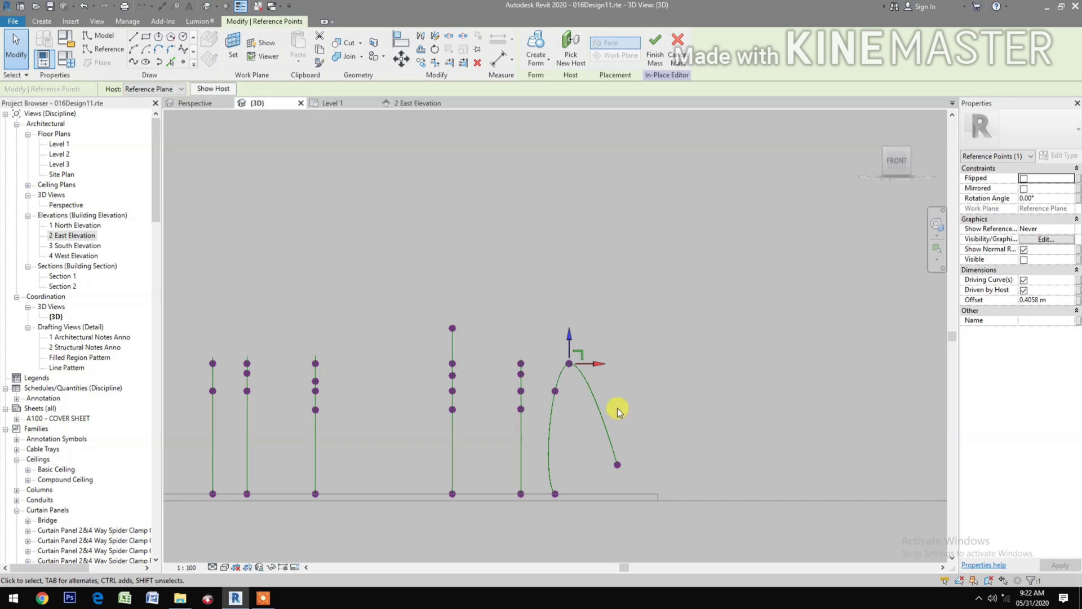
click(909, 149)
scroll(576, 325, up, 5)
click(772, 333)
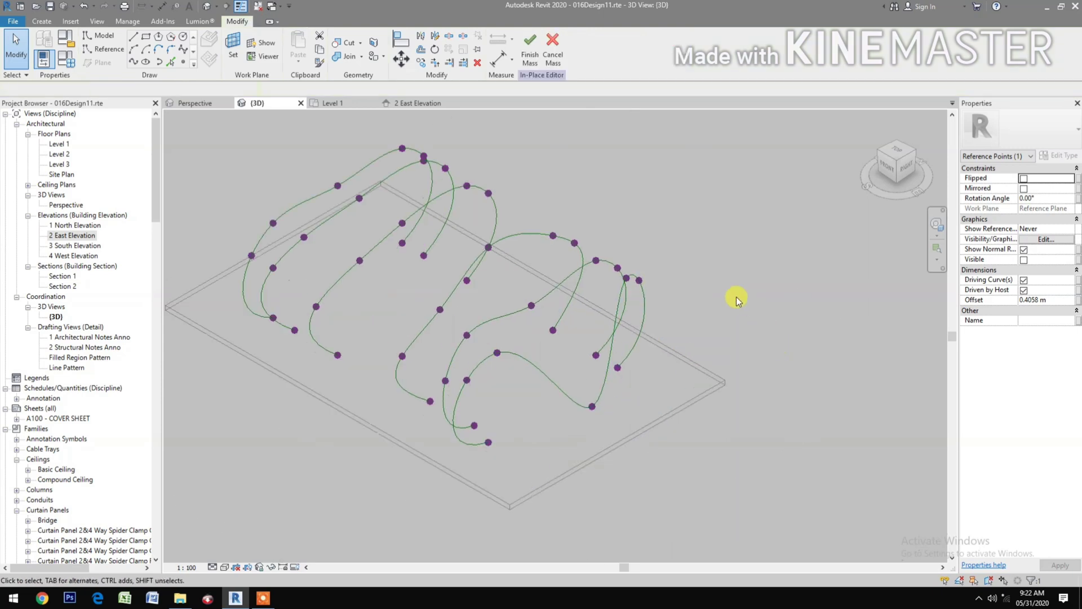
scroll(720, 338, up, 1)
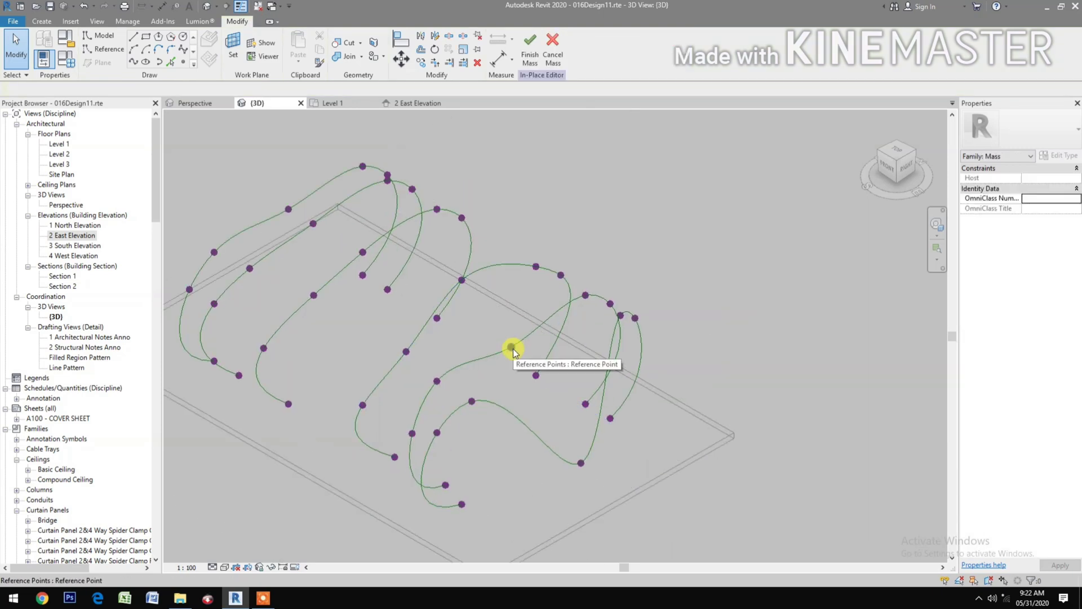
click(512, 348)
drag(511, 327, 511, 319)
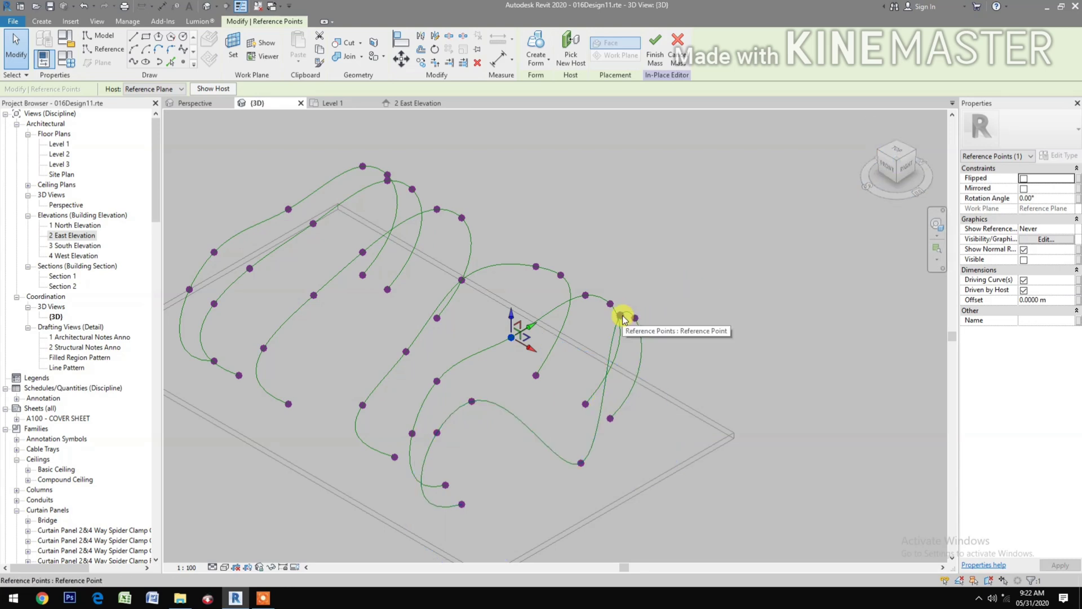
Step: Lower the third reference point from the north foot of the east outermost arch slightly
click(621, 317)
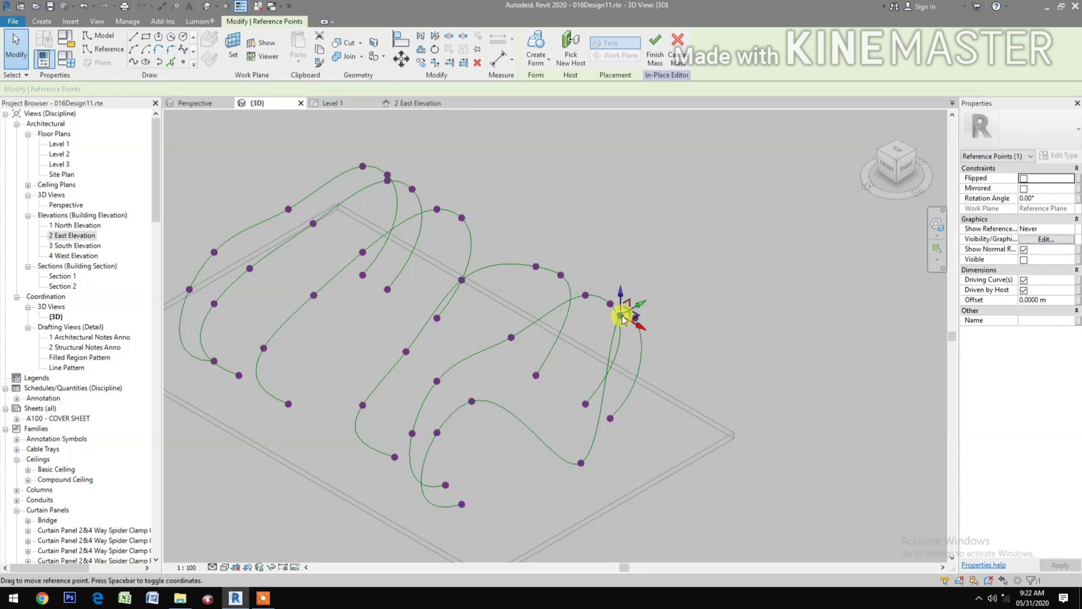
click(883, 162)
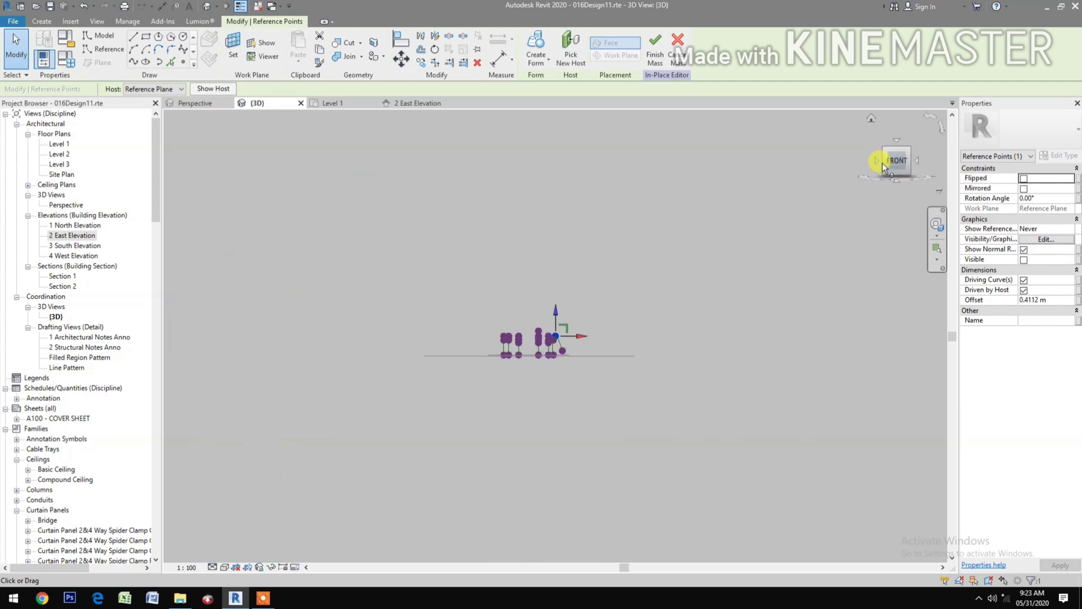
scroll(524, 339, up, 4)
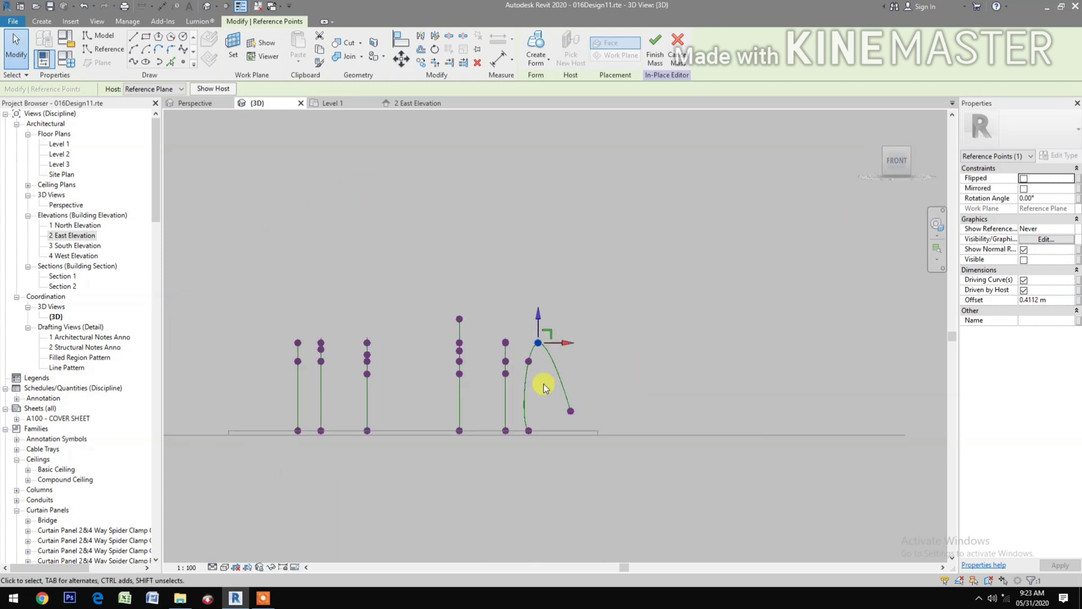
scroll(540, 353, up, 3)
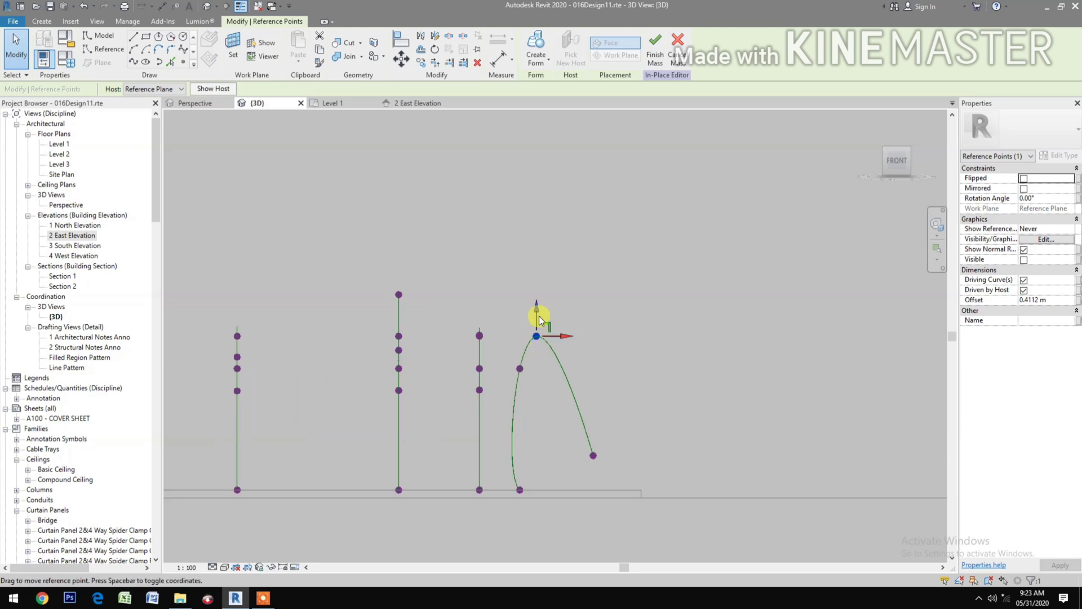
drag(536, 307, 538, 319)
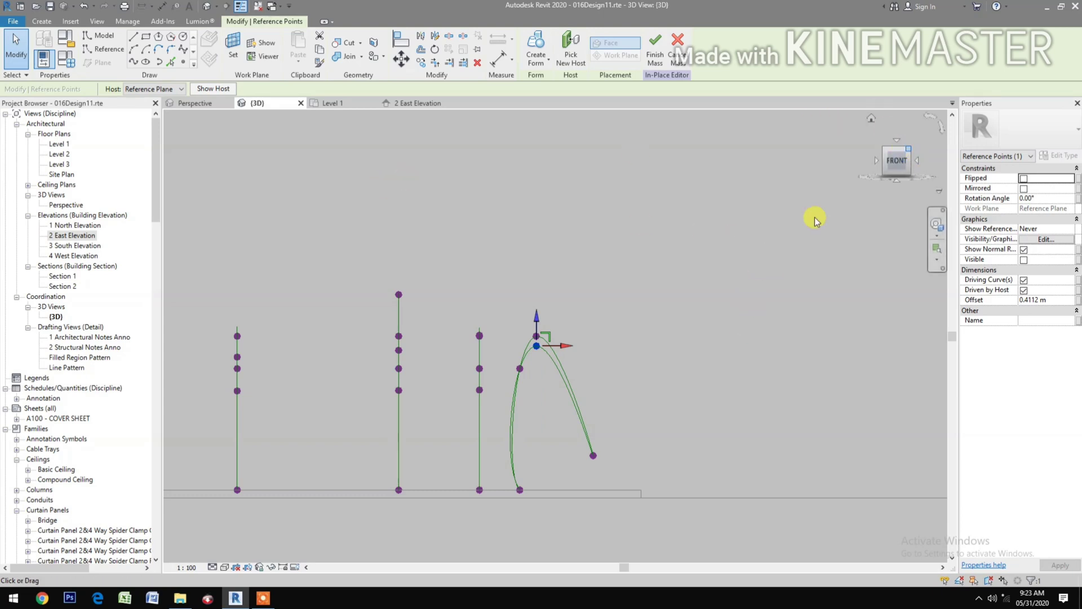
Step: Lower the third point from the south foot of the east outermost arch level with its north counterpart
click(900, 156)
scroll(544, 348, up, 5)
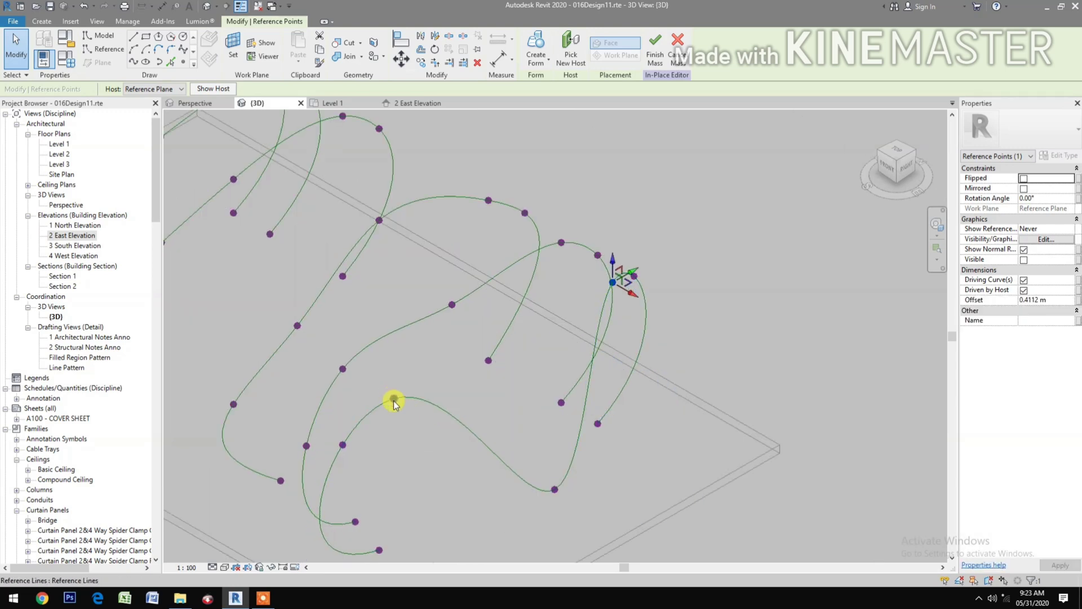
click(394, 399)
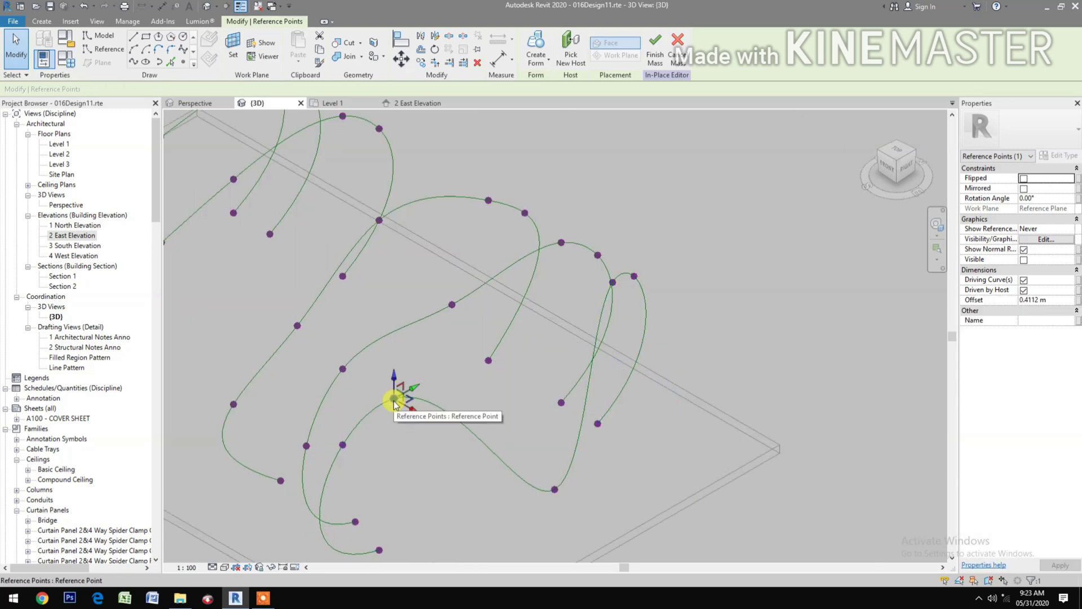
click(887, 172)
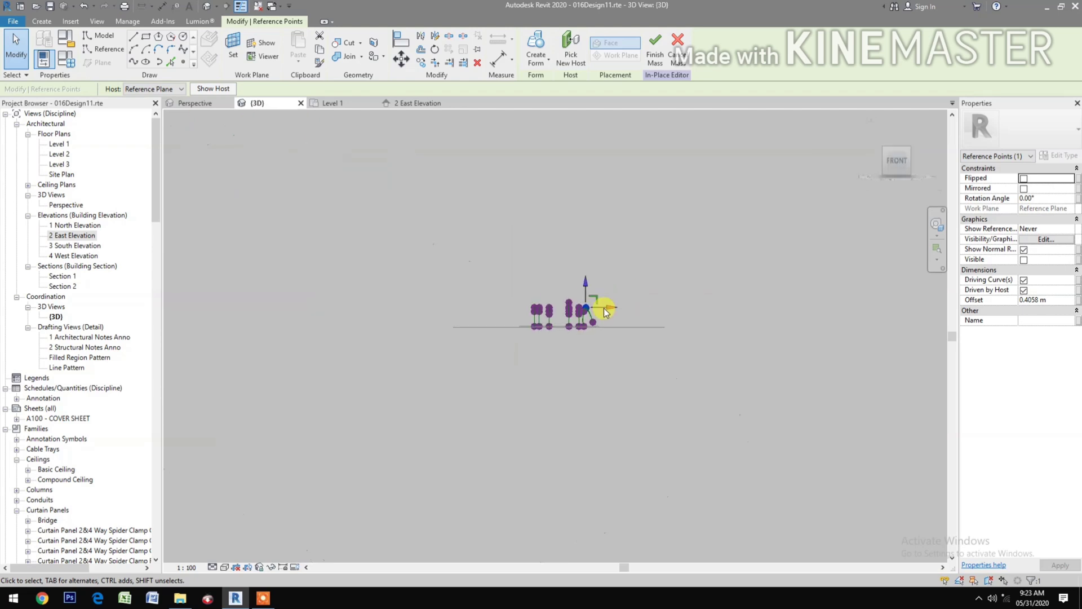
scroll(558, 337, up, 5)
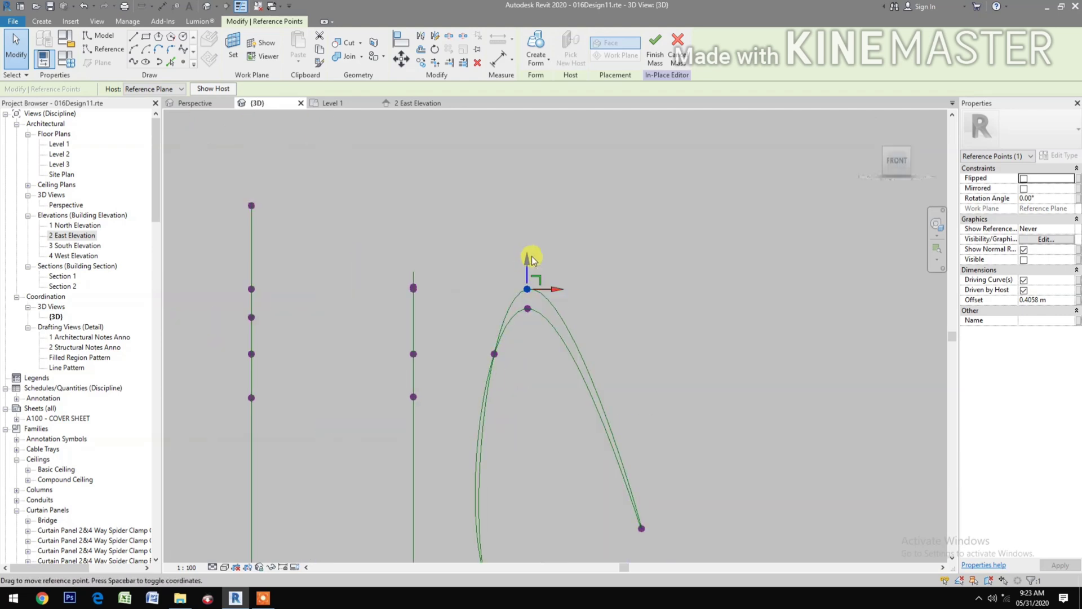
drag(528, 272, 530, 285)
scroll(620, 336, down, 4)
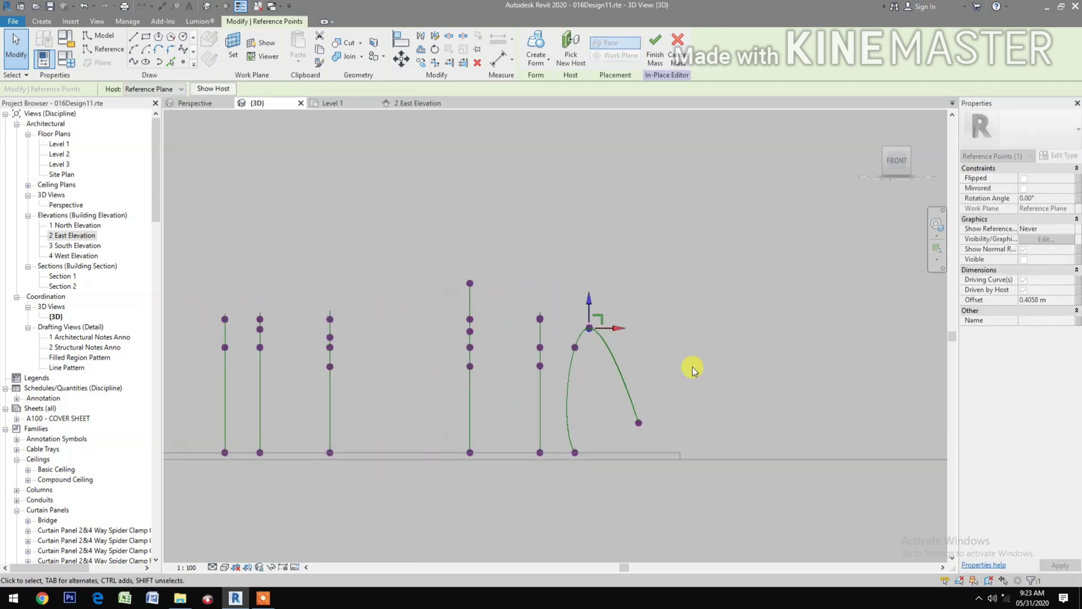
Step: Shift the third reference point from the north foot of the third arch from the west inward
click(897, 144)
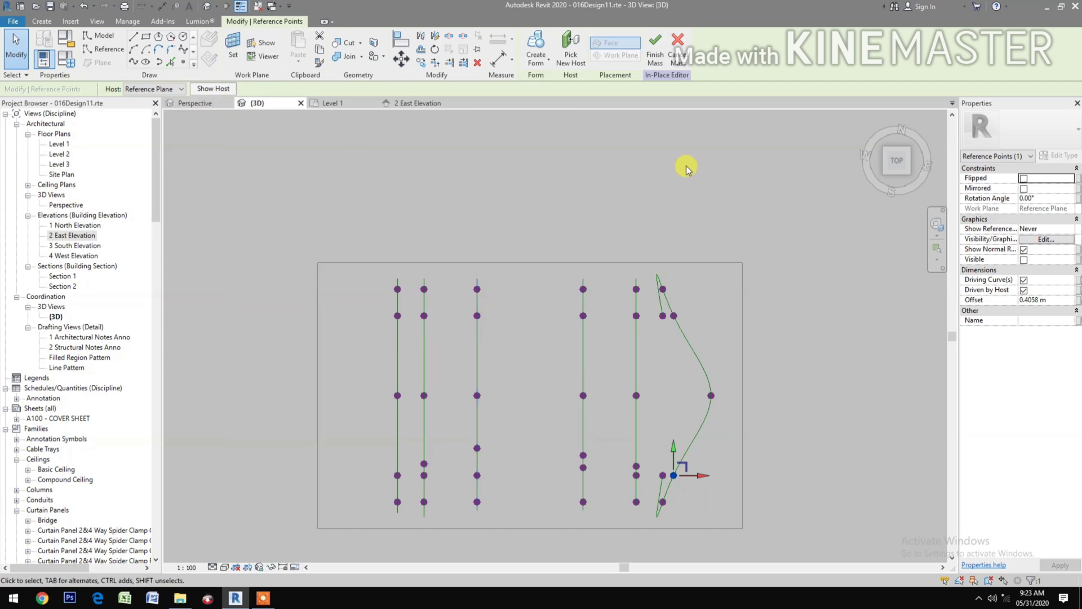
click(477, 317)
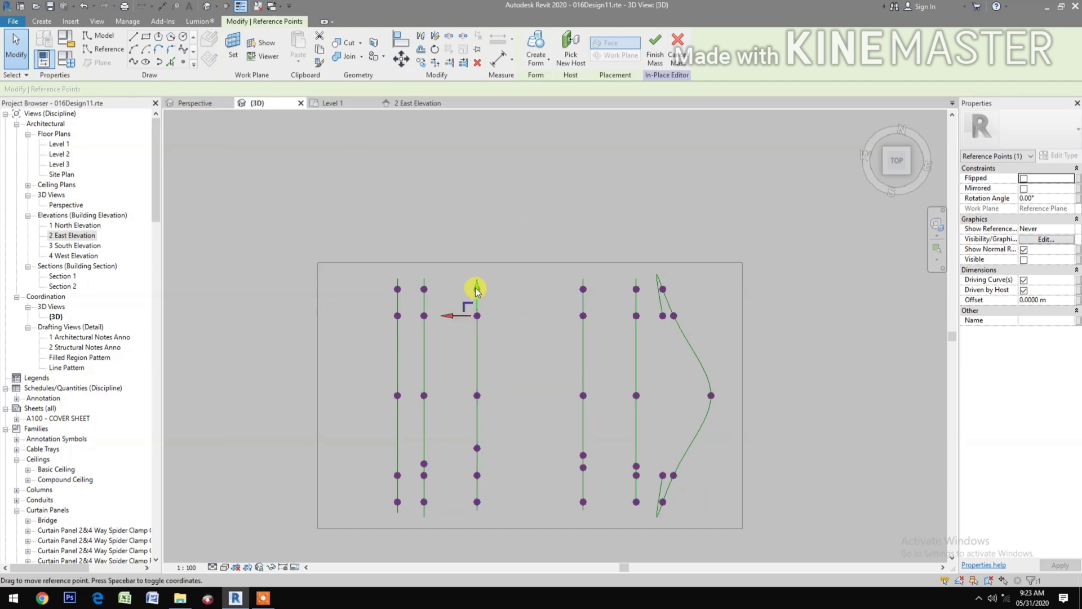
drag(477, 290, 471, 299)
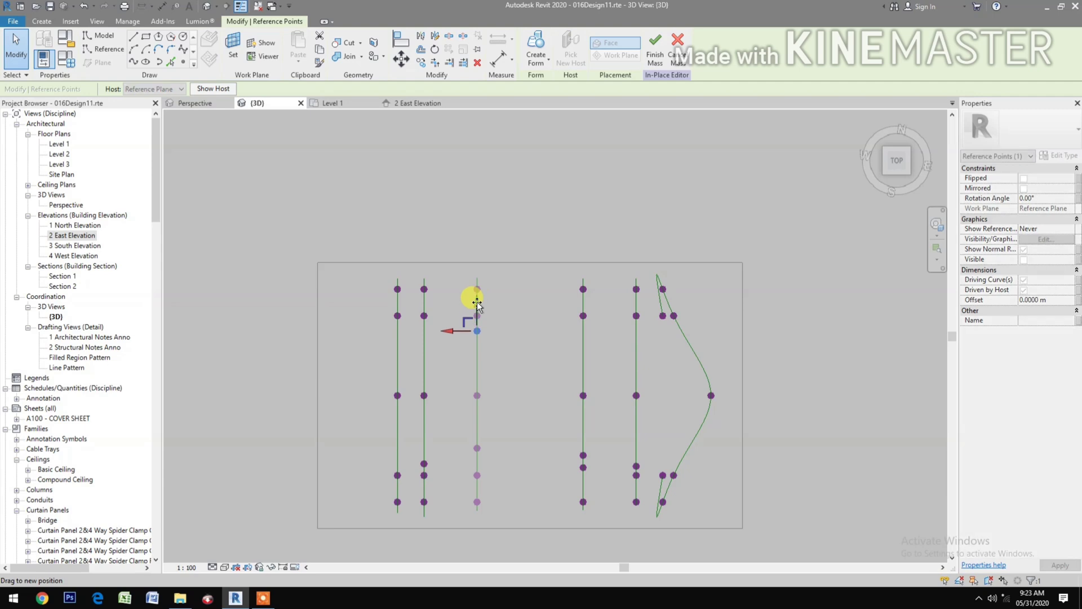
Step: Create a form from all six arched reference lines in the Perspective view and finish the mass
click(204, 103)
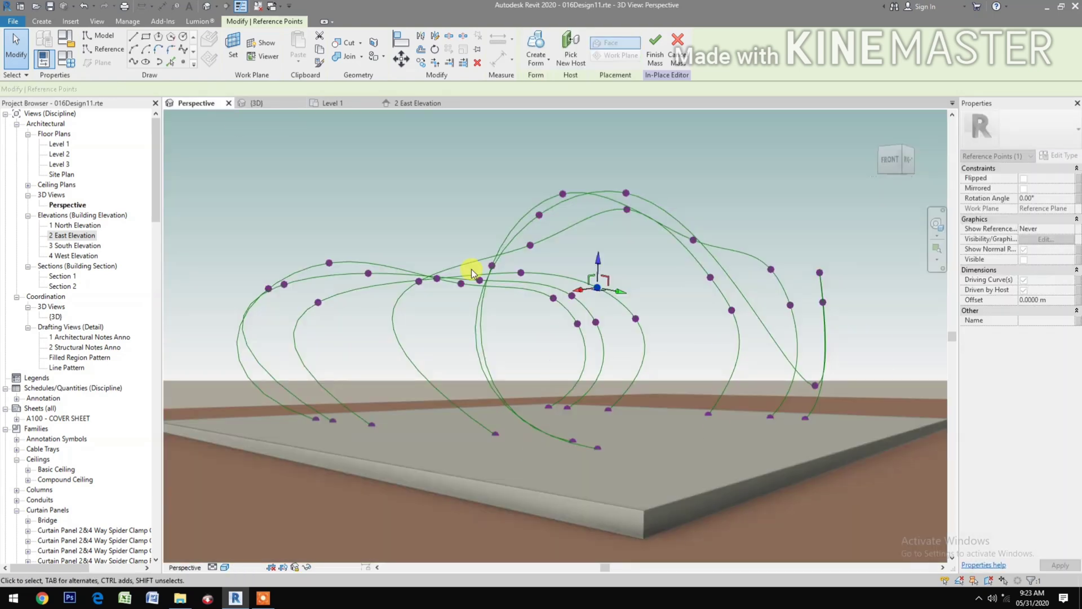
click(618, 426)
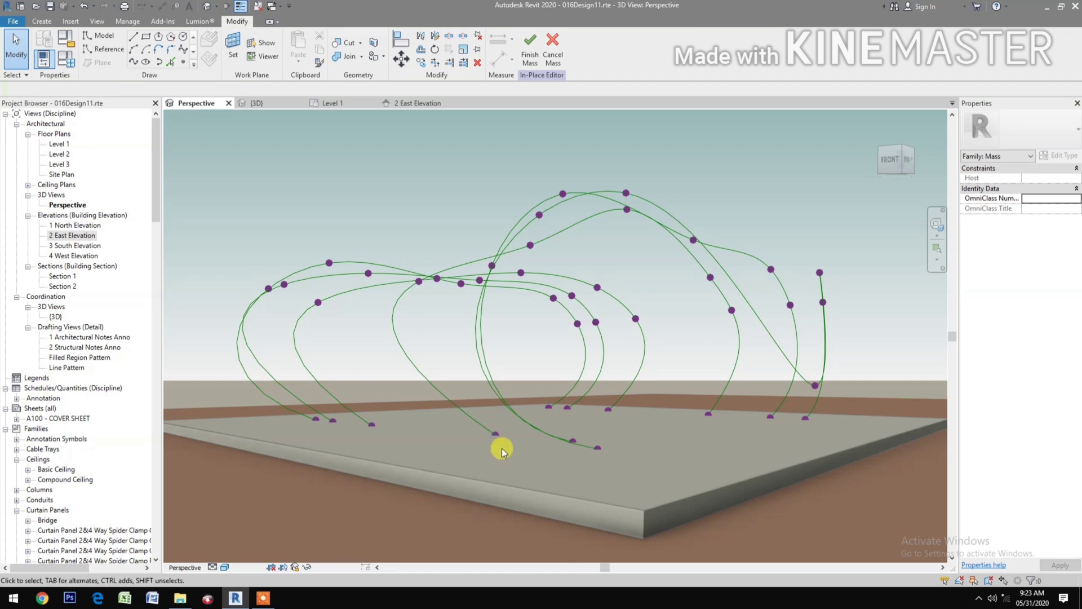
click(254, 356)
ctrl+click(293, 344)
ctrl+click(396, 319)
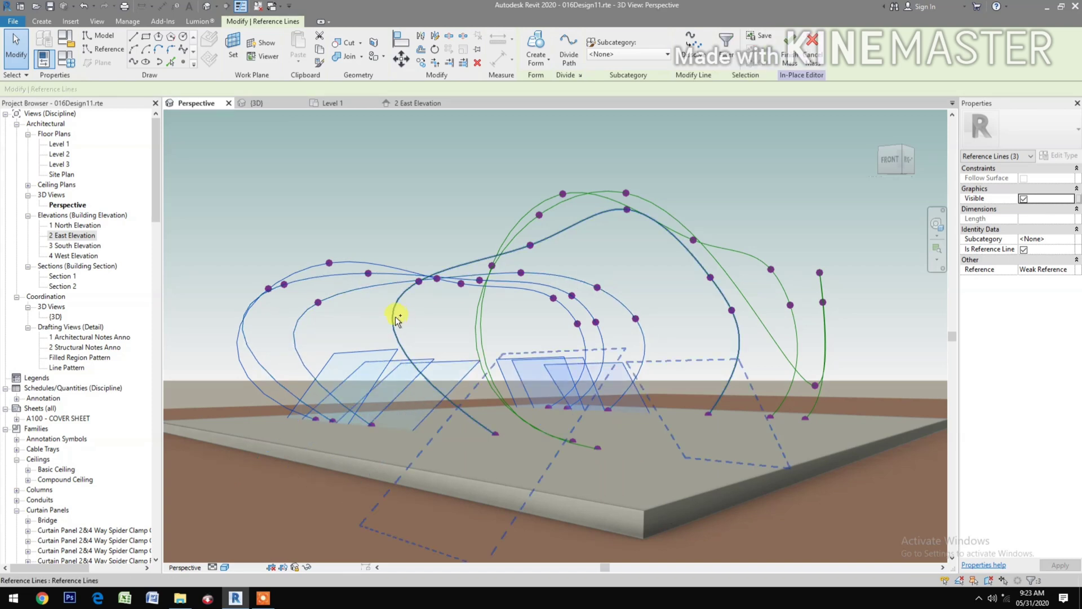
ctrl+click(520, 221)
ctrl+click(529, 222)
ctrl+click(608, 187)
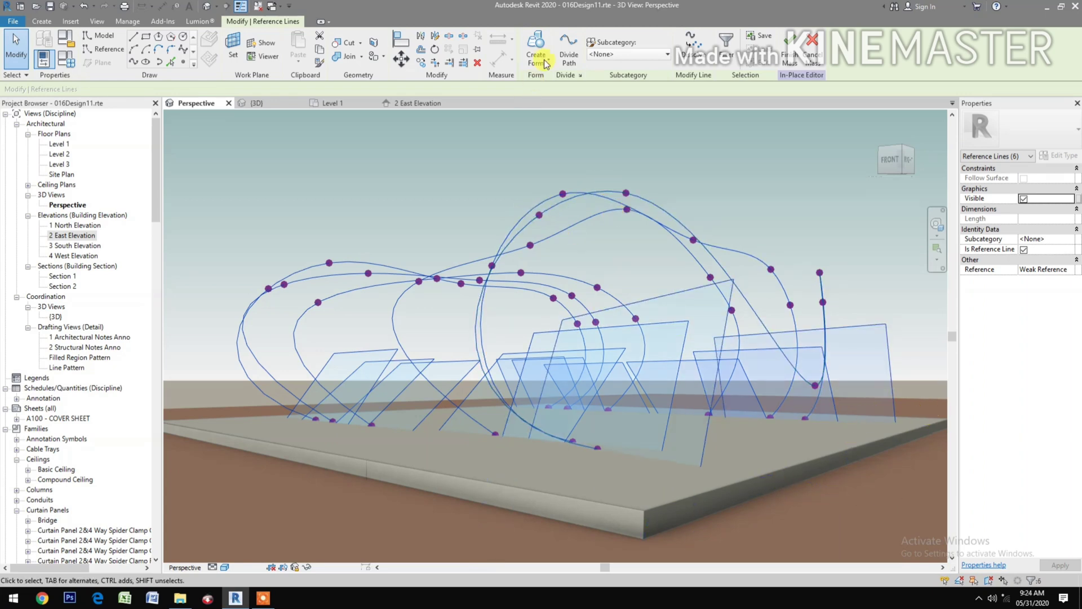
click(544, 39)
click(674, 145)
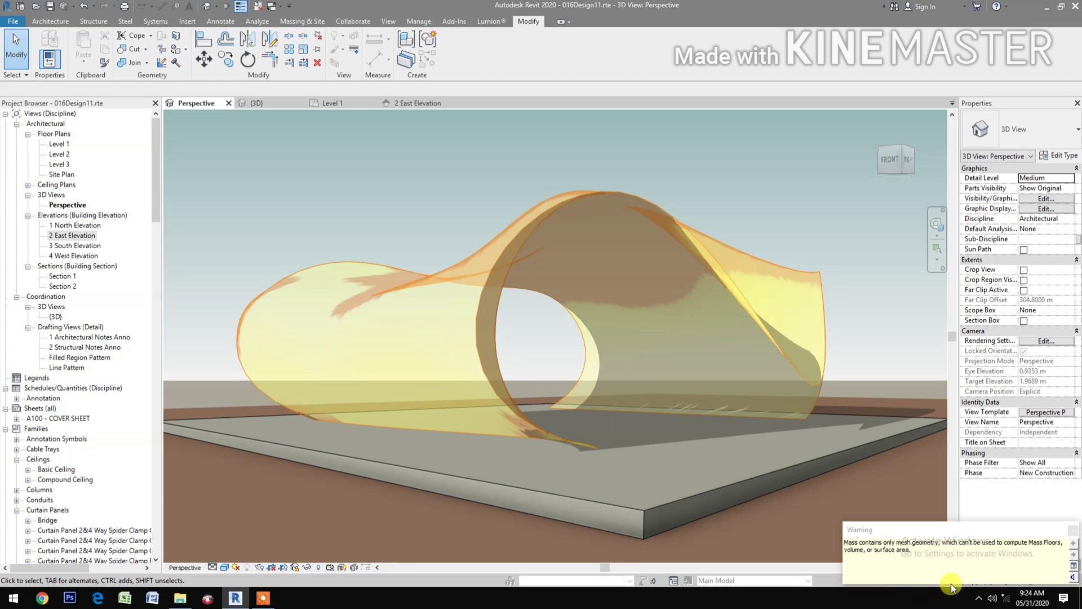
click(1073, 532)
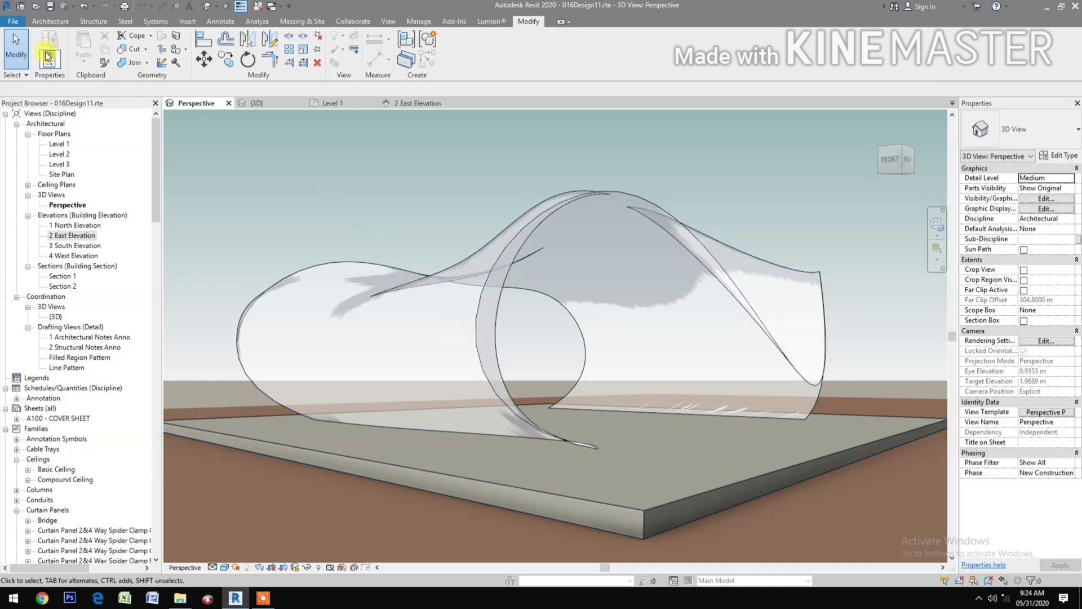
Step: Place a wall by face of type 100mm Thk. CMU Plaster Finish on the curved mass surface
click(44, 24)
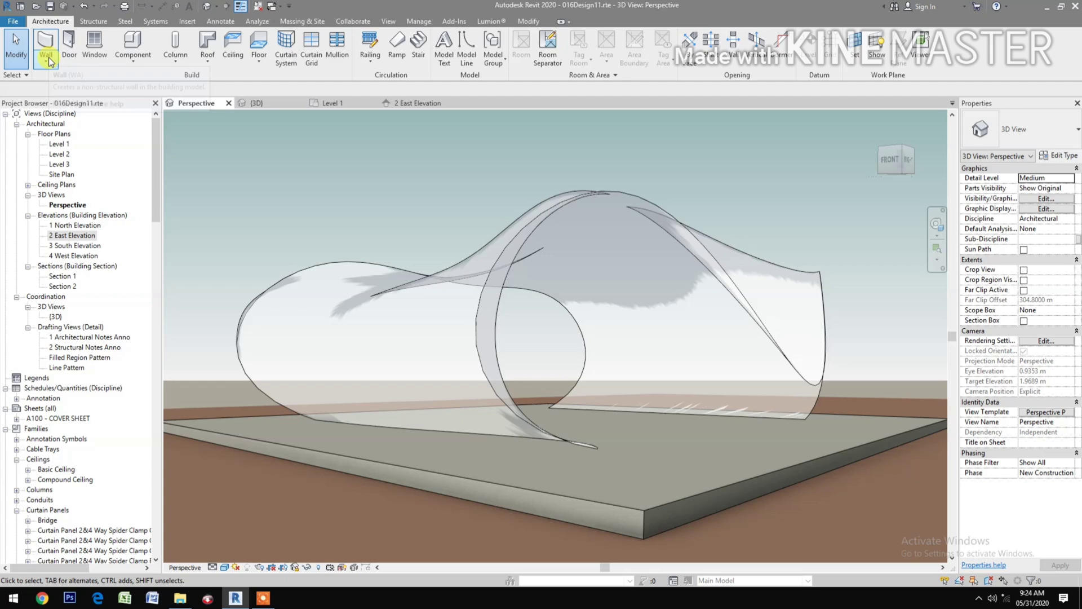
click(47, 61)
click(77, 137)
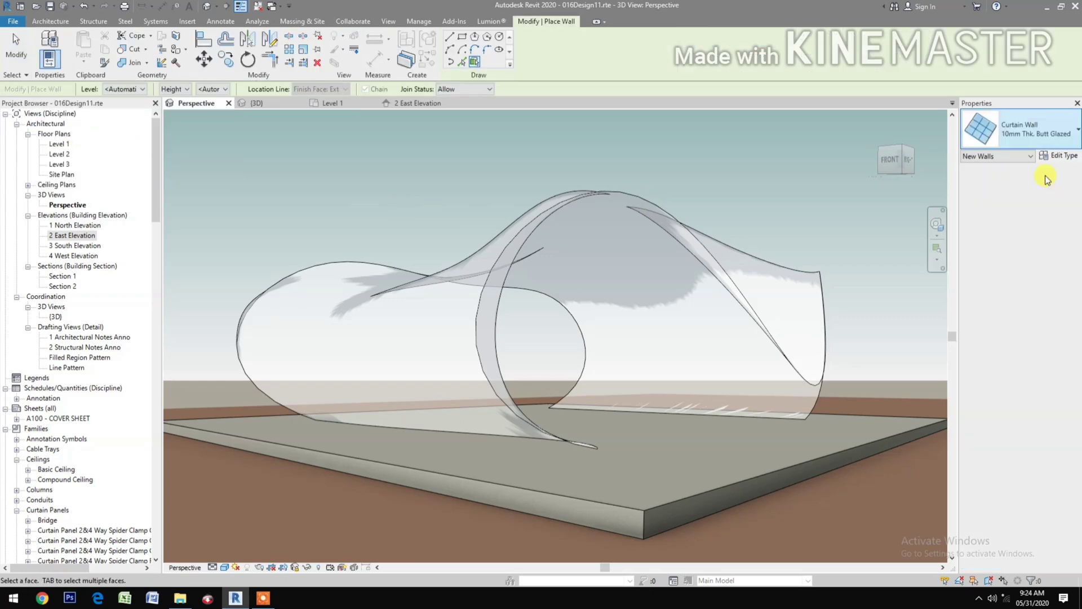
click(1020, 130)
scroll(986, 242, up, 5)
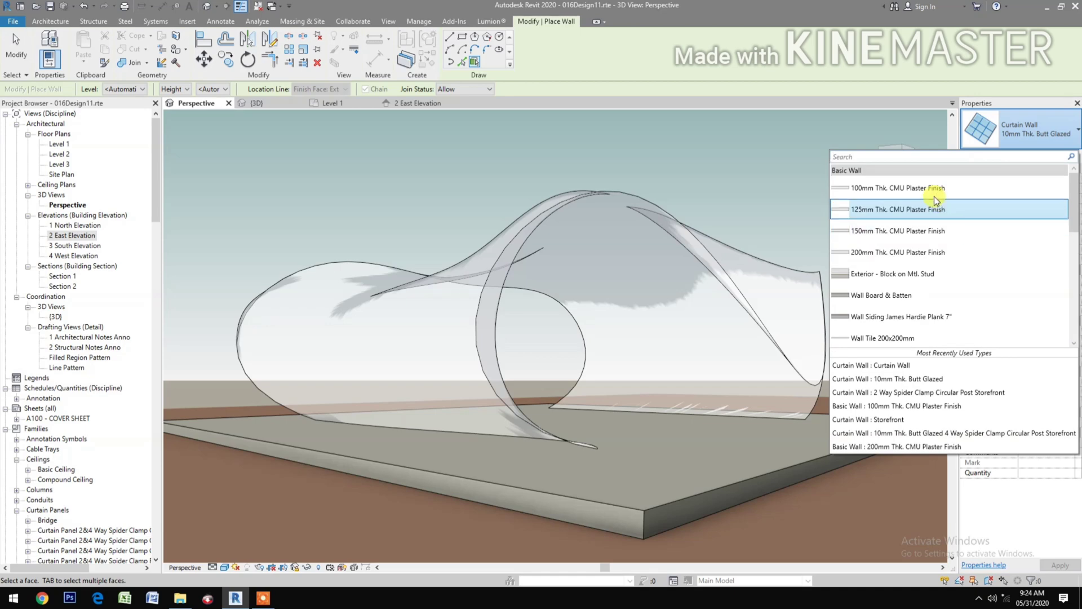
click(939, 187)
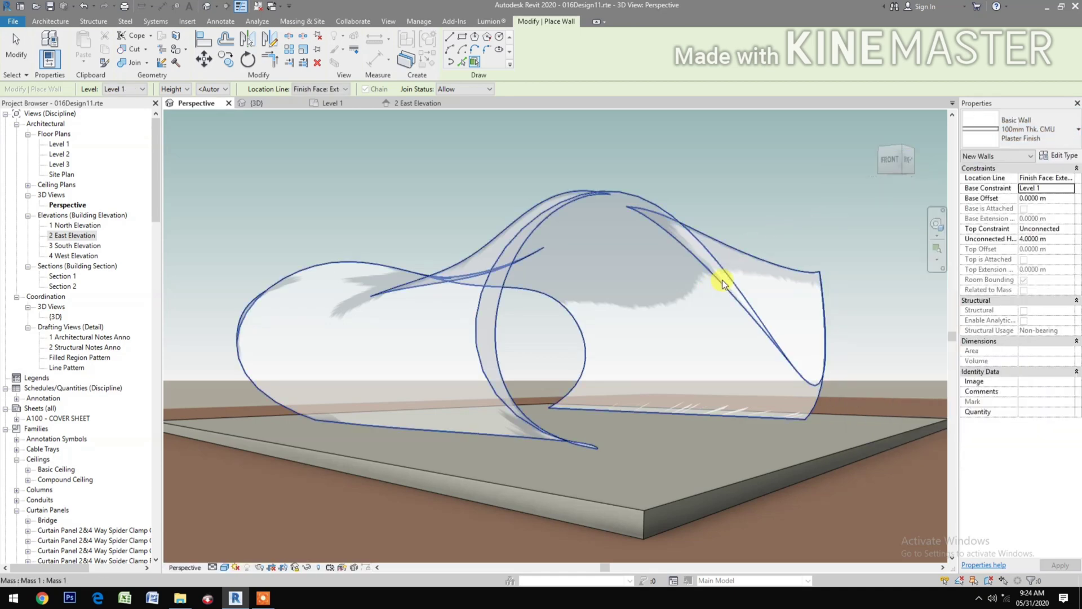
click(669, 397)
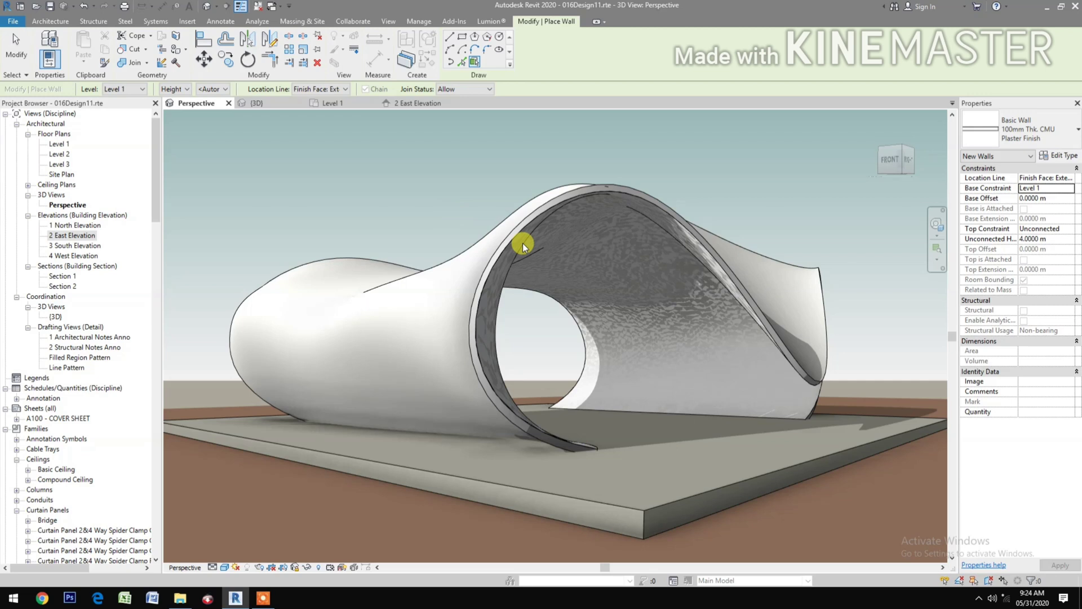
Step: Open the arched mass for in-place editing from an isometric orientation of the {3D} view
click(254, 103)
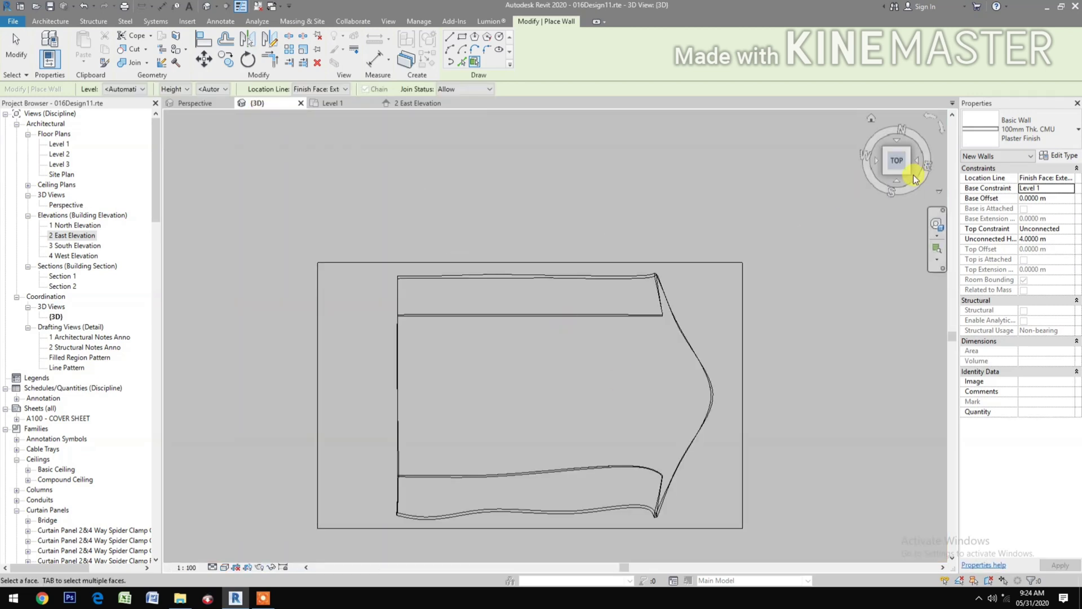
click(908, 175)
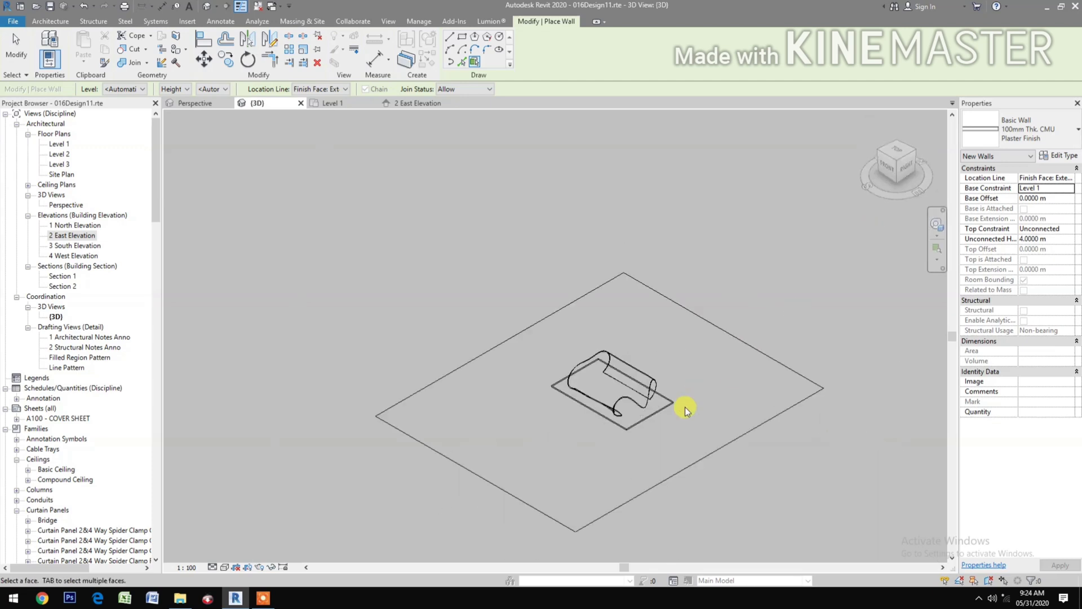
scroll(596, 309, up, 5)
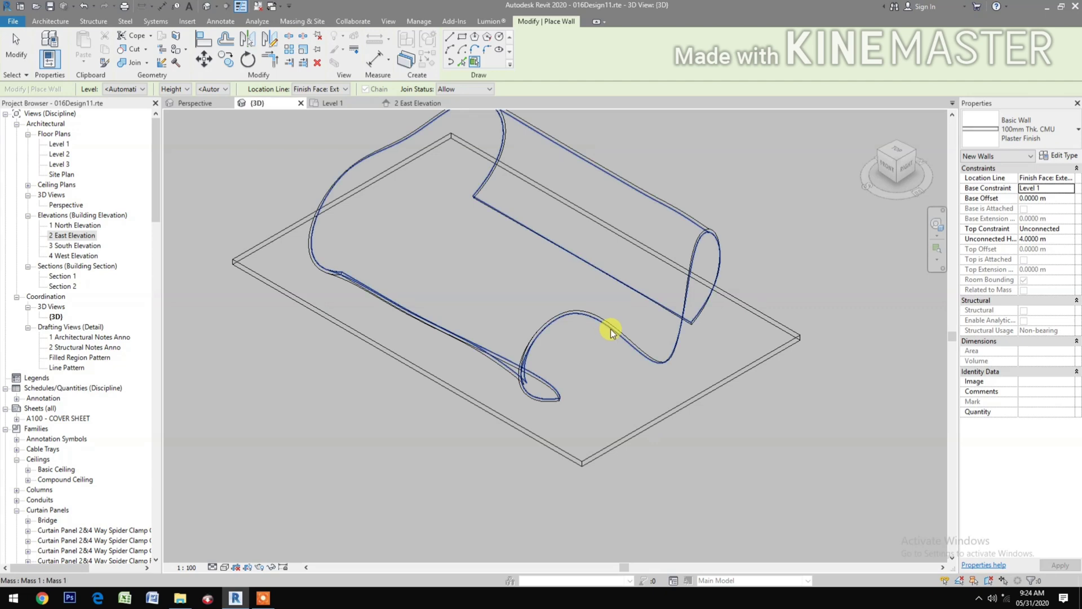
middle_drag(617, 345, 602, 437)
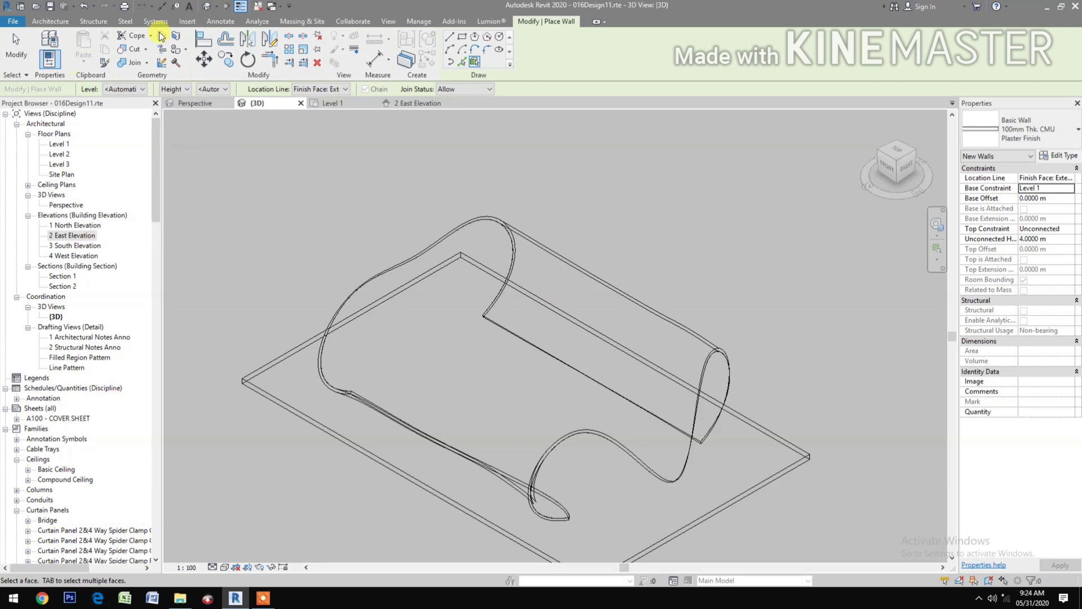
click(282, 22)
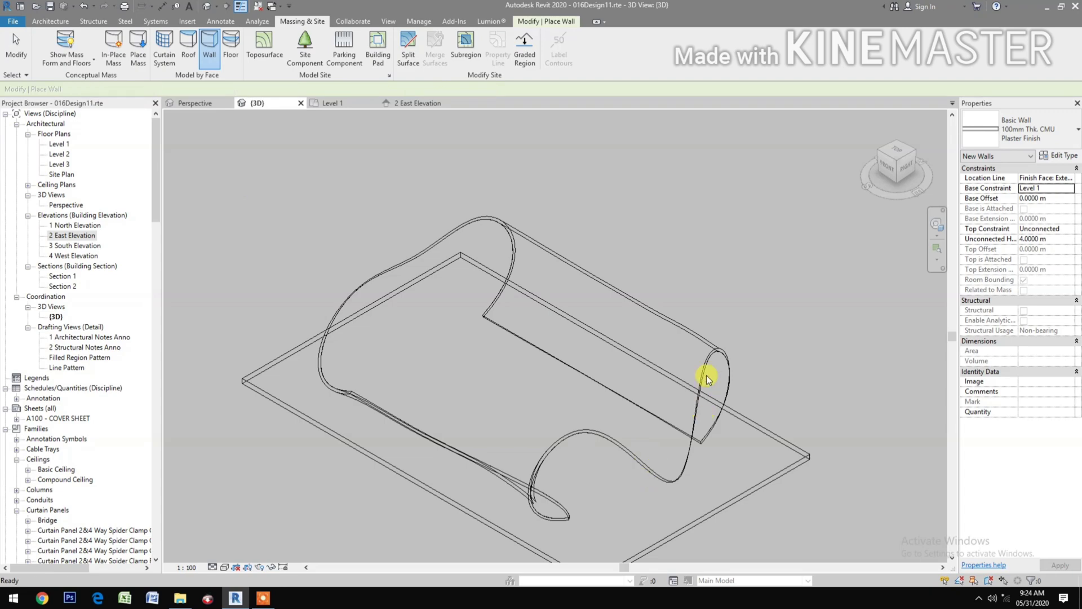
key(Escape)
click(715, 357)
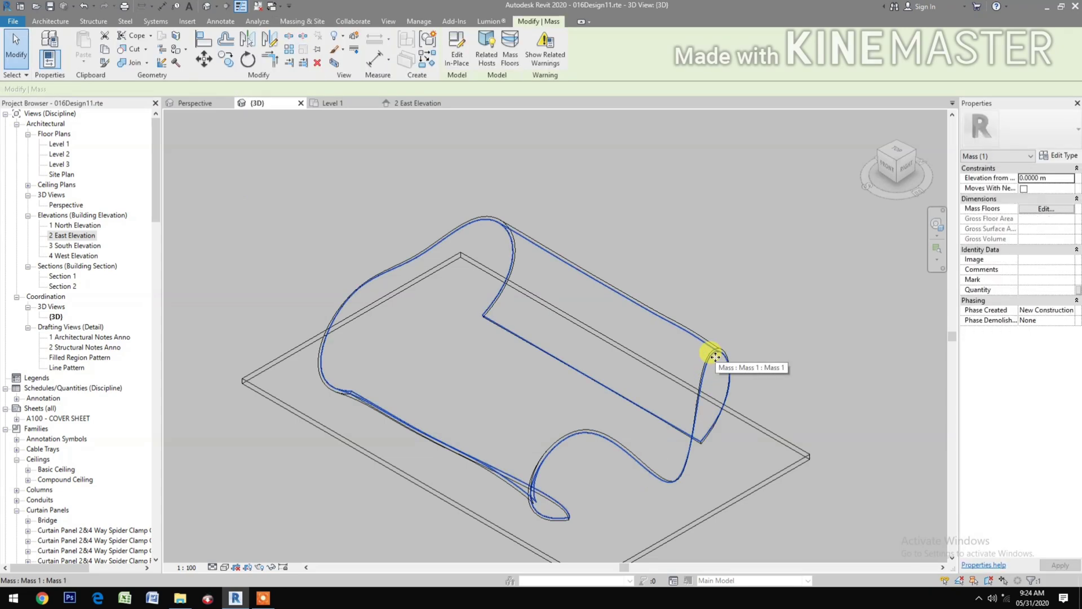
click(455, 54)
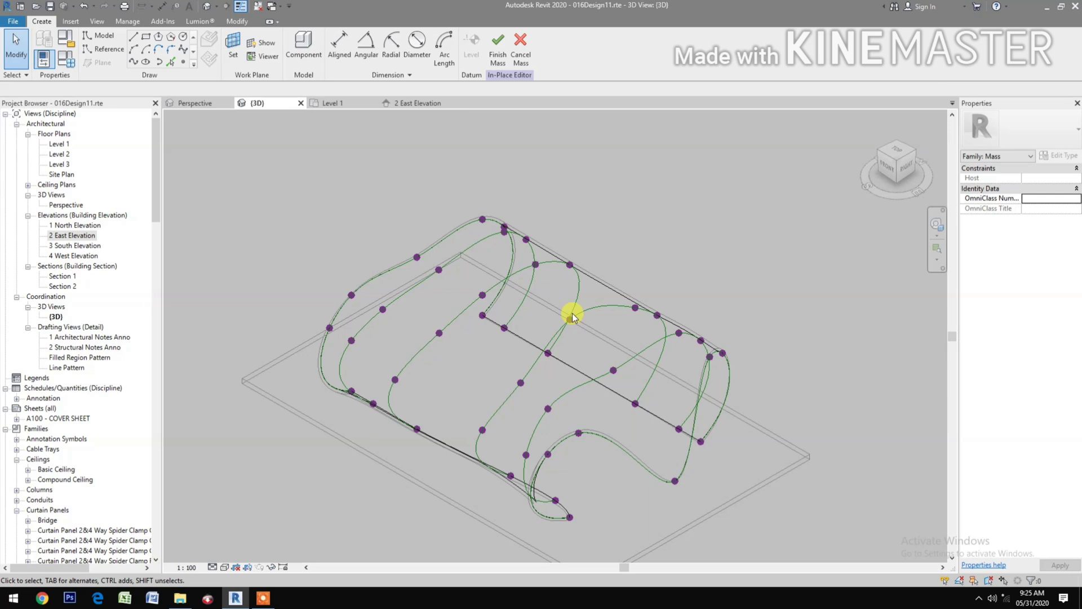
middle_drag(822, 472, 817, 450)
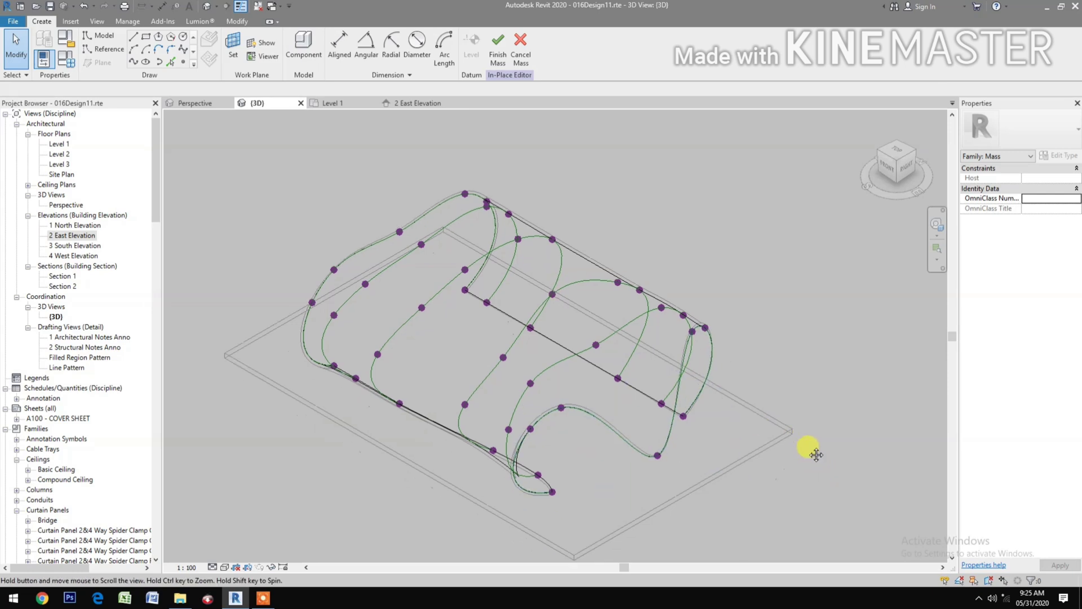
click(332, 103)
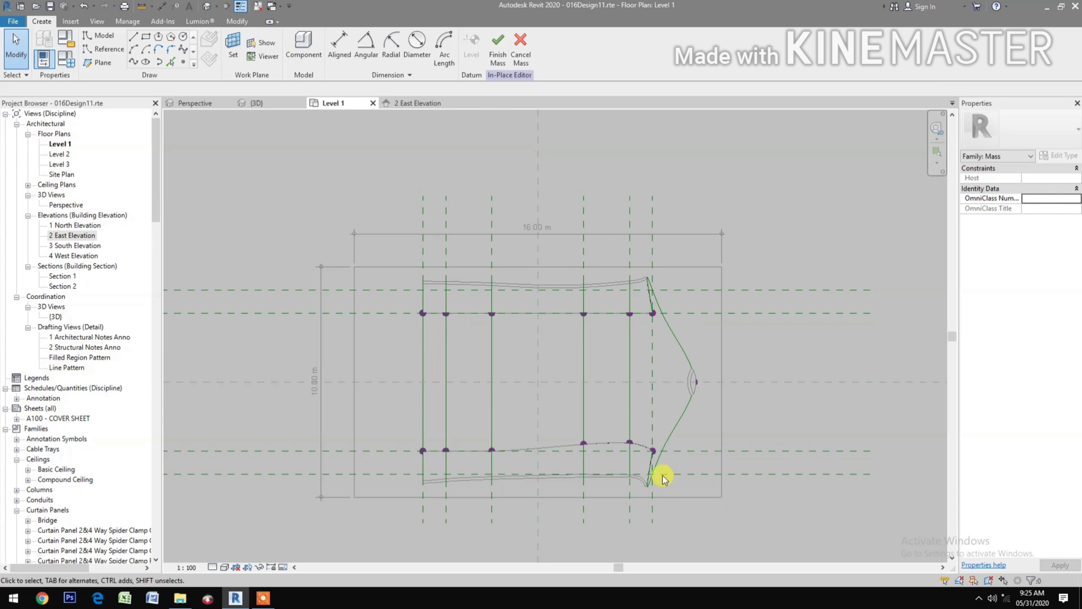
click(278, 104)
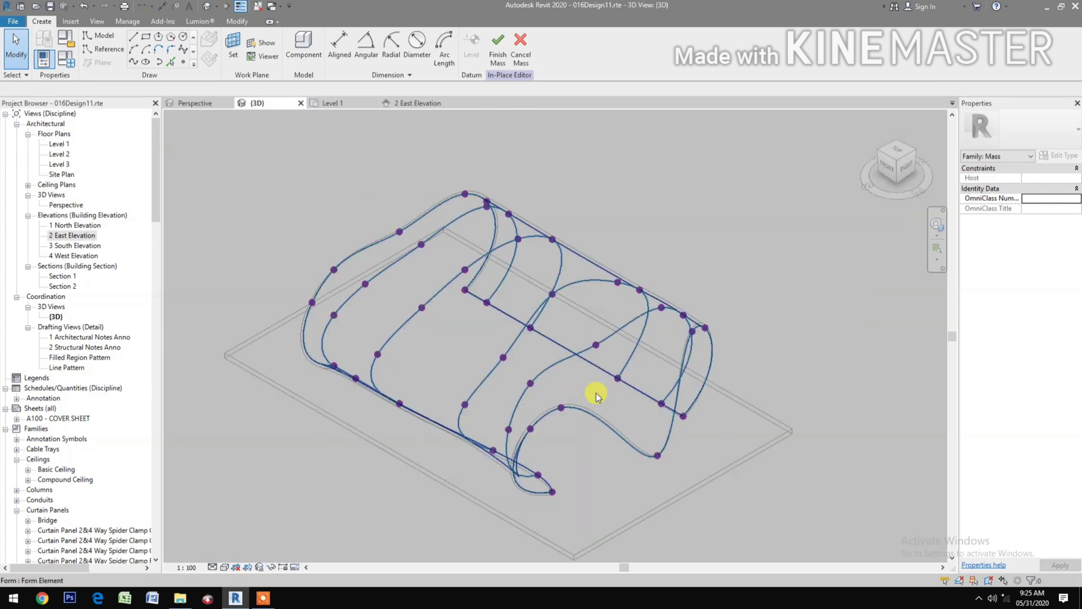
click(133, 63)
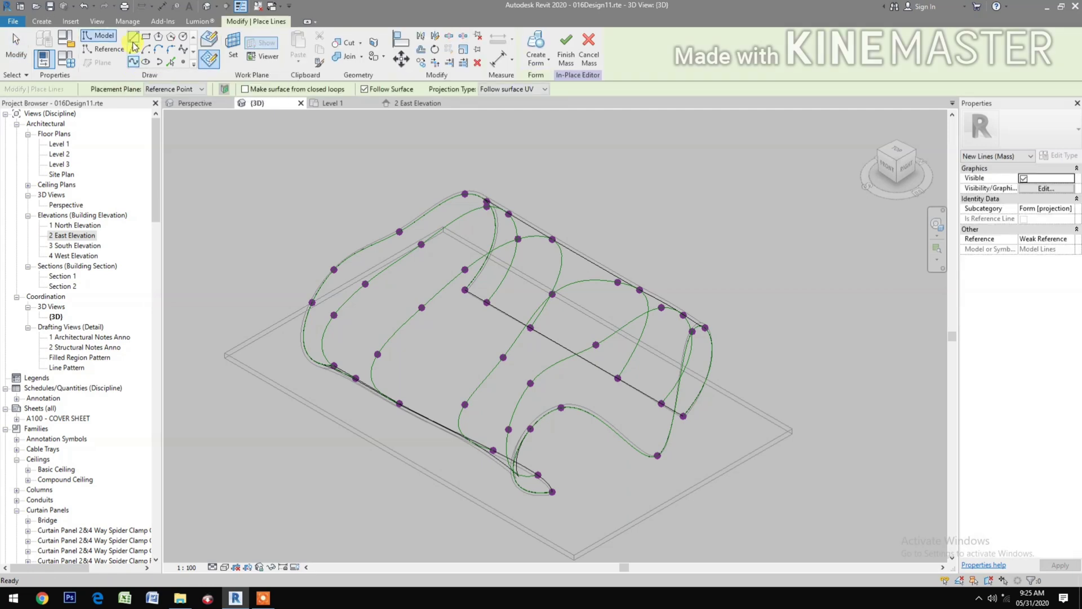
click(134, 37)
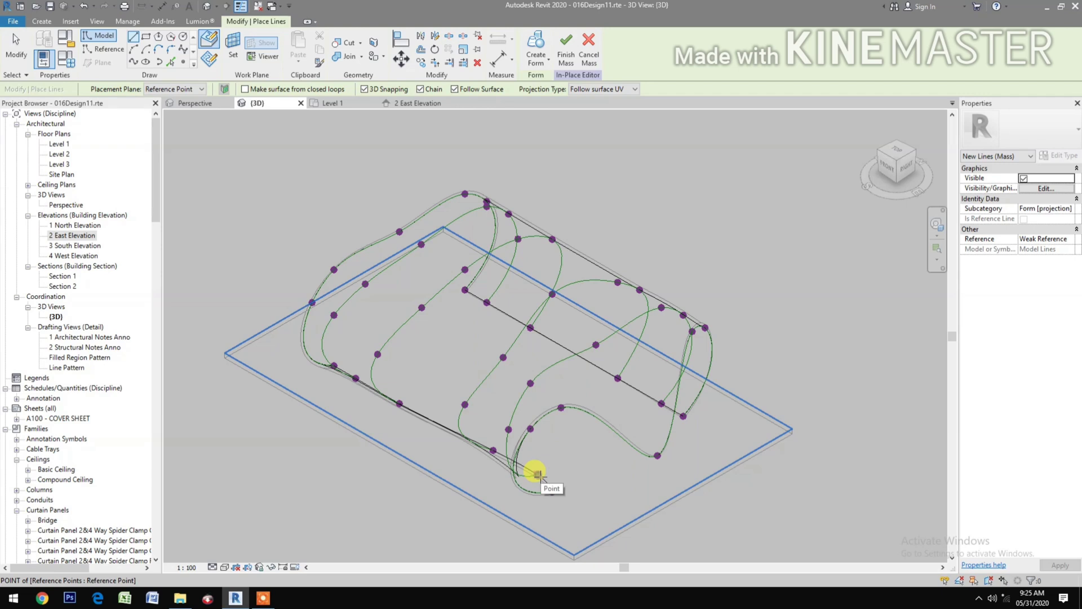
key(Escape)
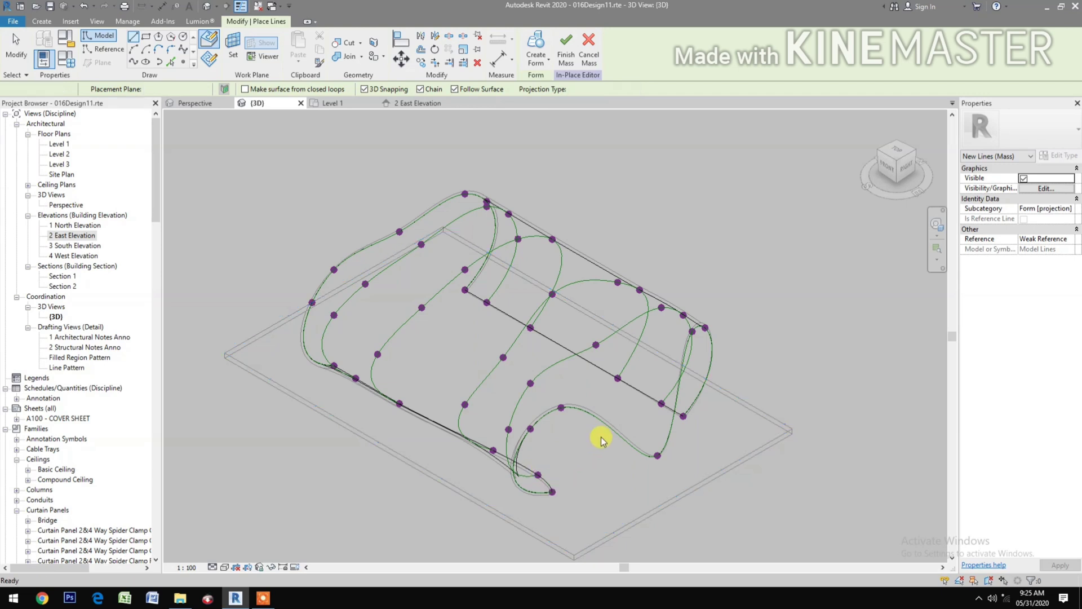
key(Escape)
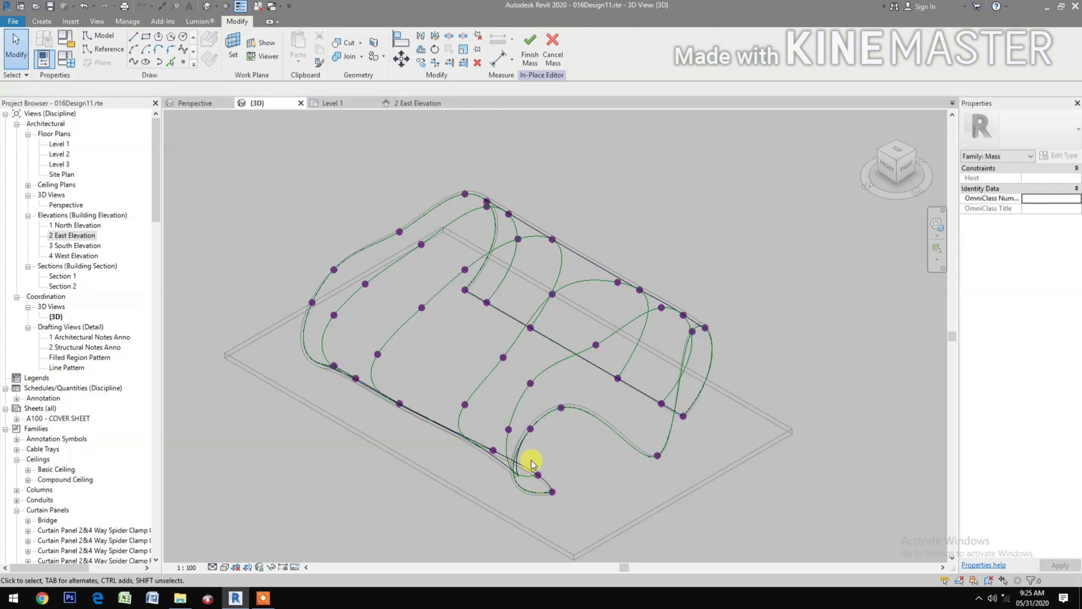
Step: Draw a straight model line joining the two foot points of the second arch from the east end
click(135, 37)
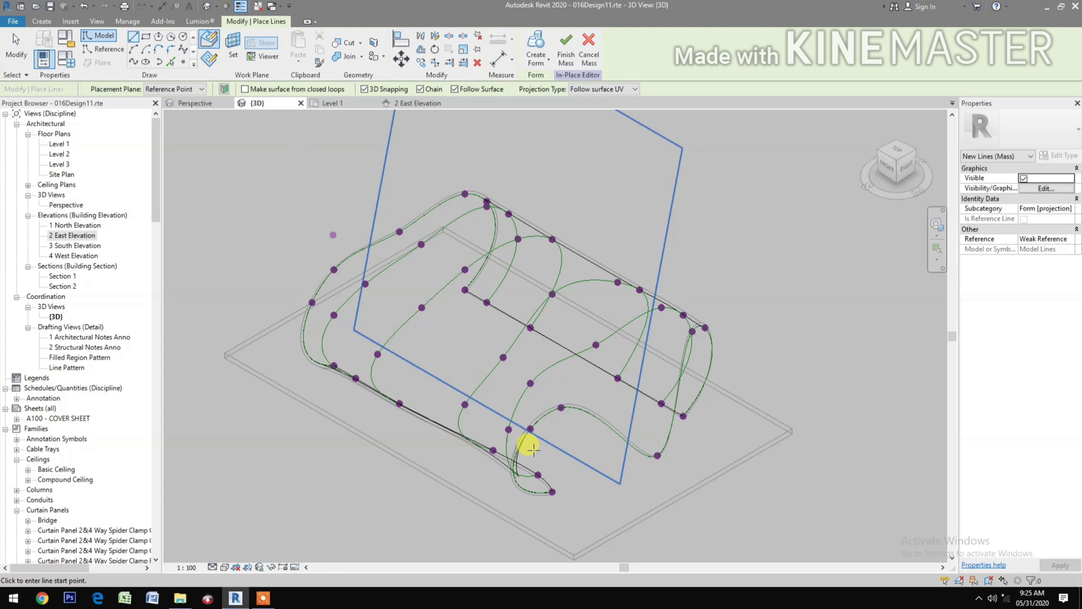
click(539, 474)
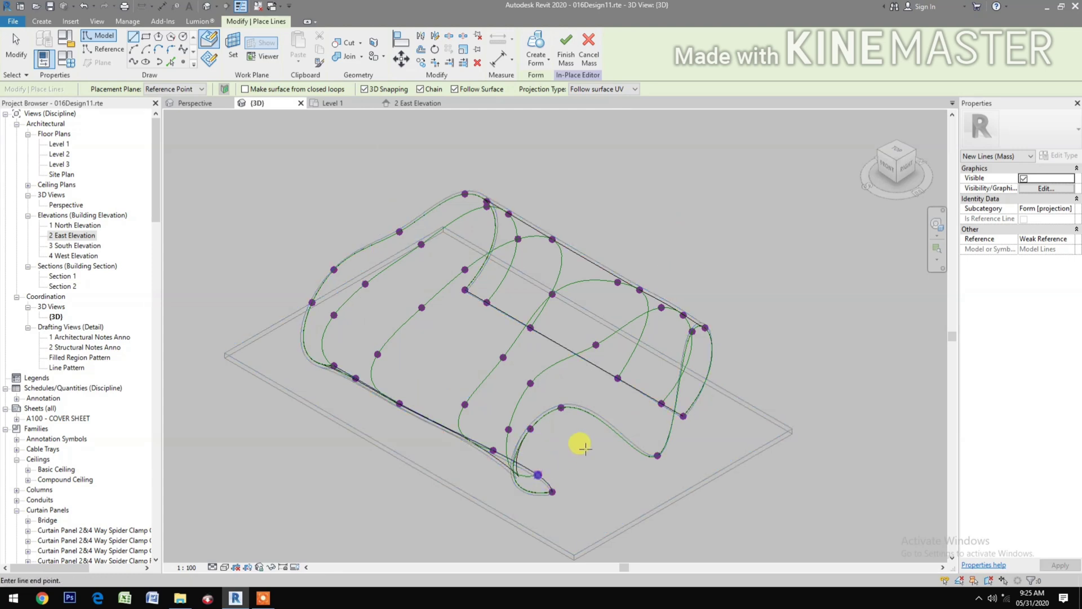
click(661, 404)
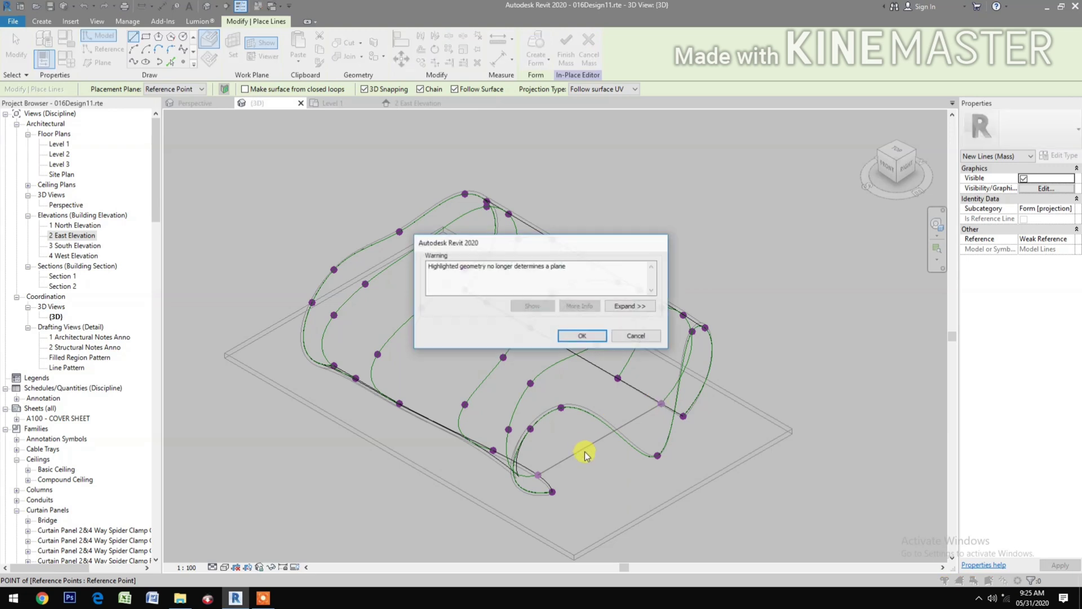
click(583, 336)
key(Escape)
key(Escape)
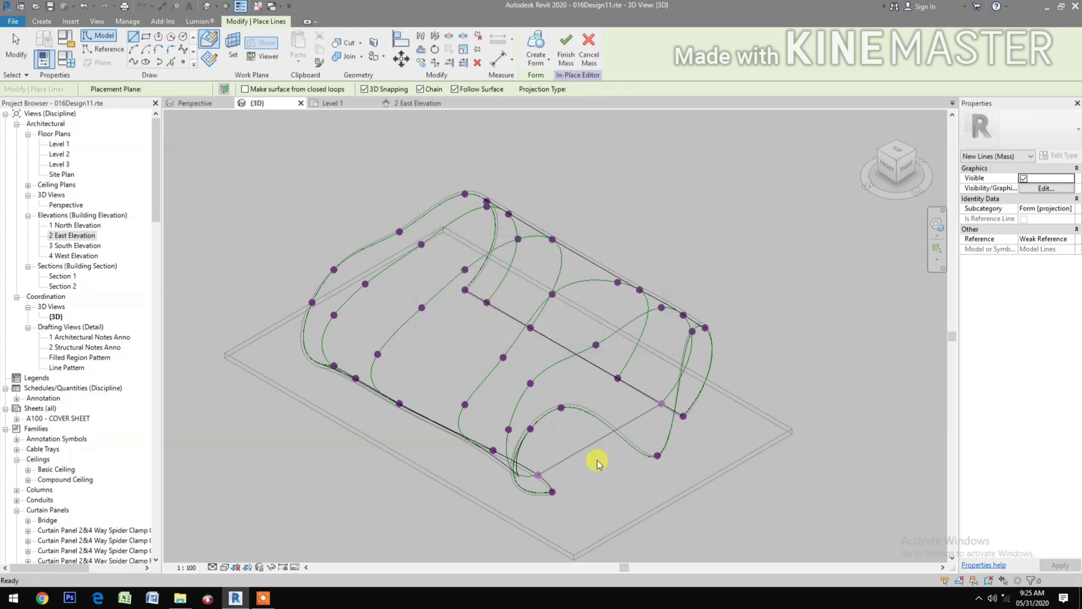
key(Escape)
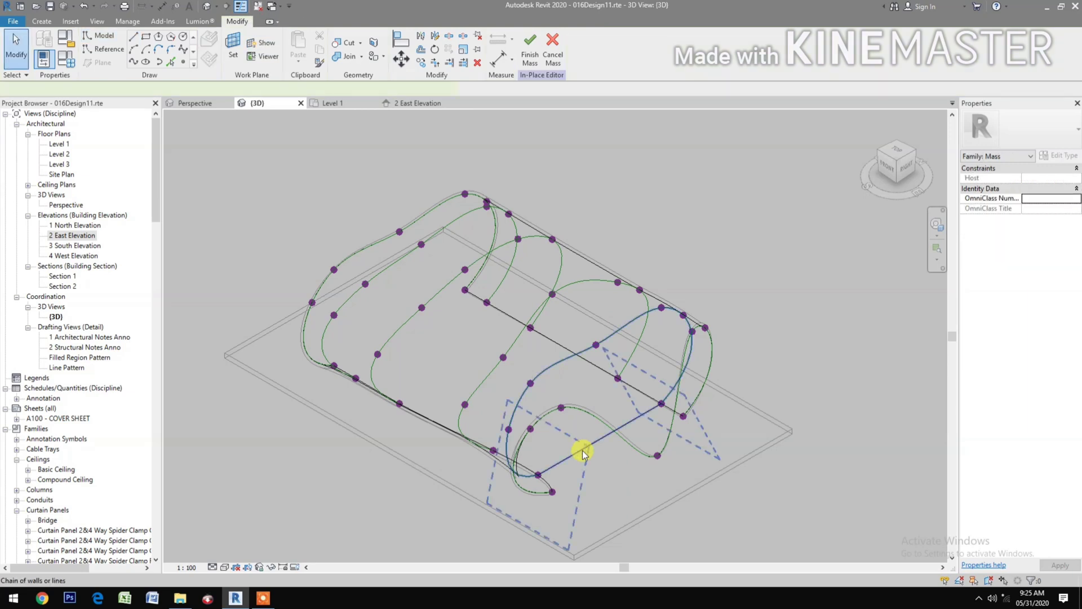
Step: Create a planar surface form from the closed chain of the second east arch and its base line, then finish the mass
click(583, 451)
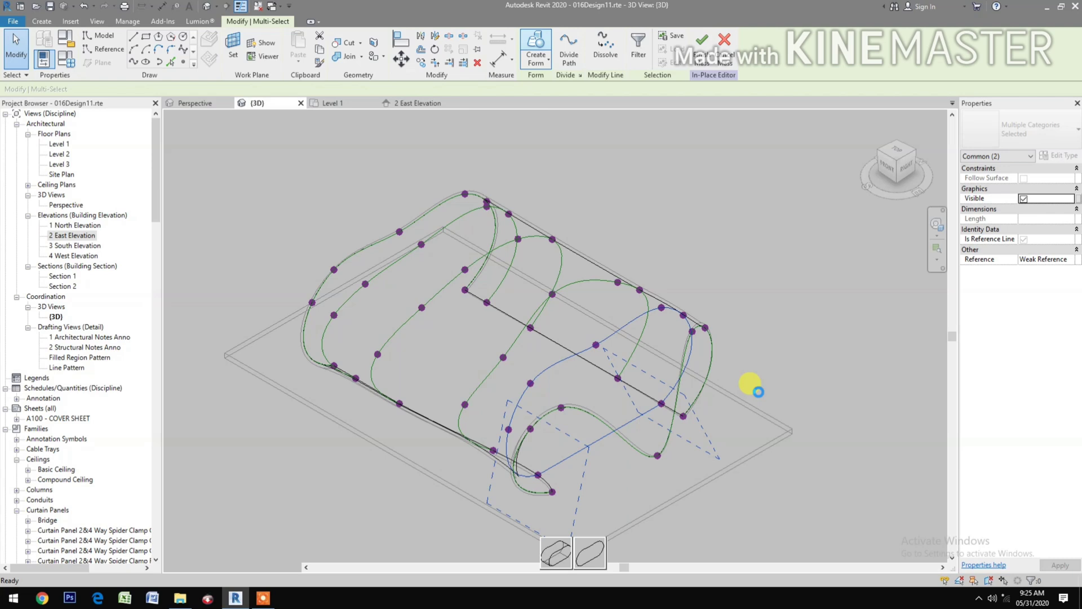
click(599, 557)
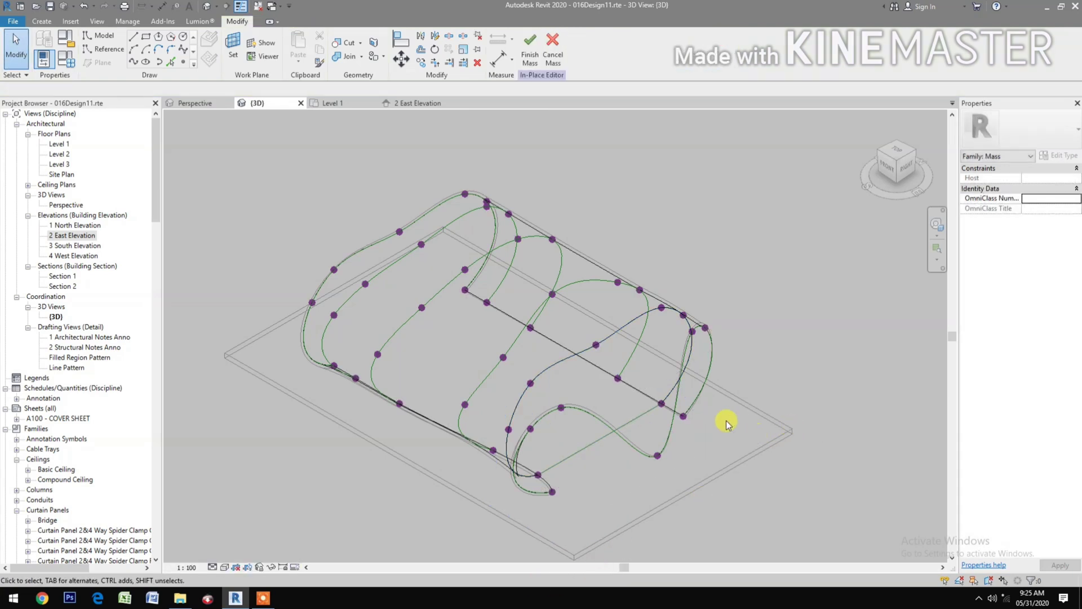
click(630, 174)
click(530, 54)
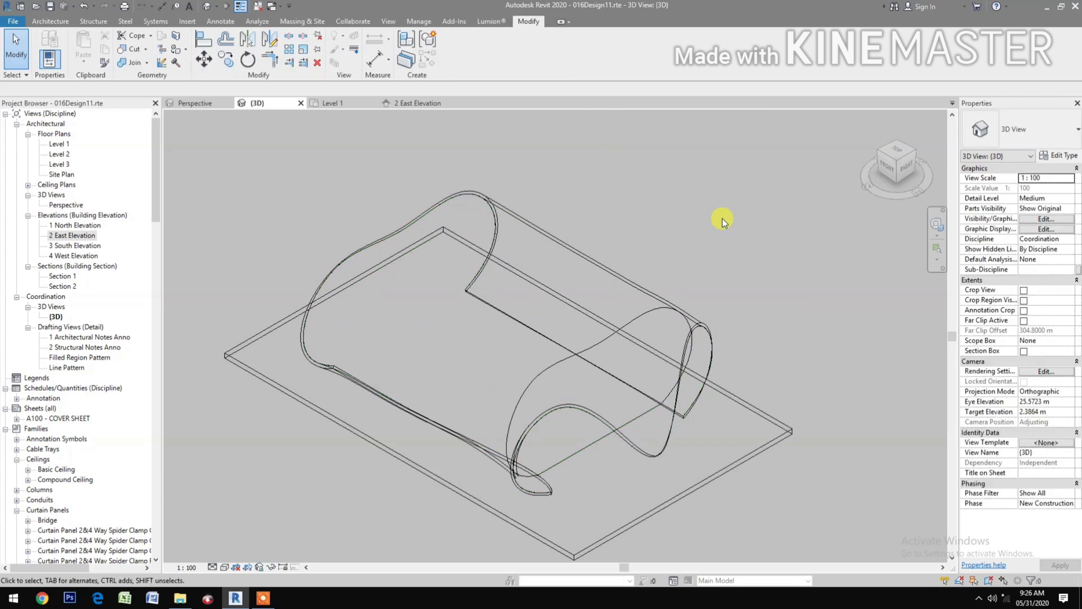
Step: In the Perspective view, place a wall by face of type Curtain Wall on the planar surface closing the mass's east end
click(199, 104)
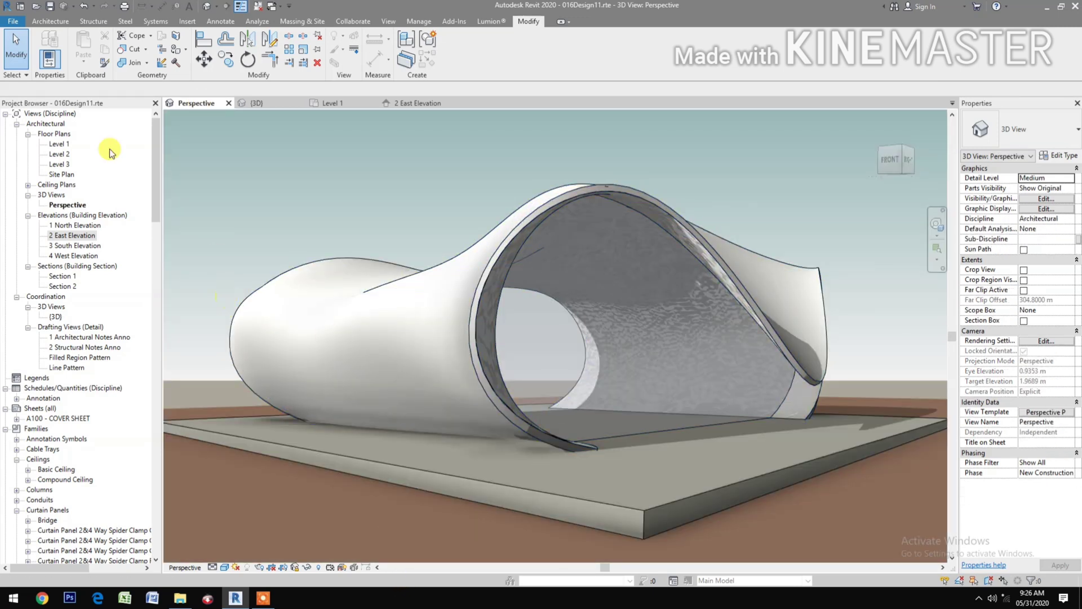
click(57, 21)
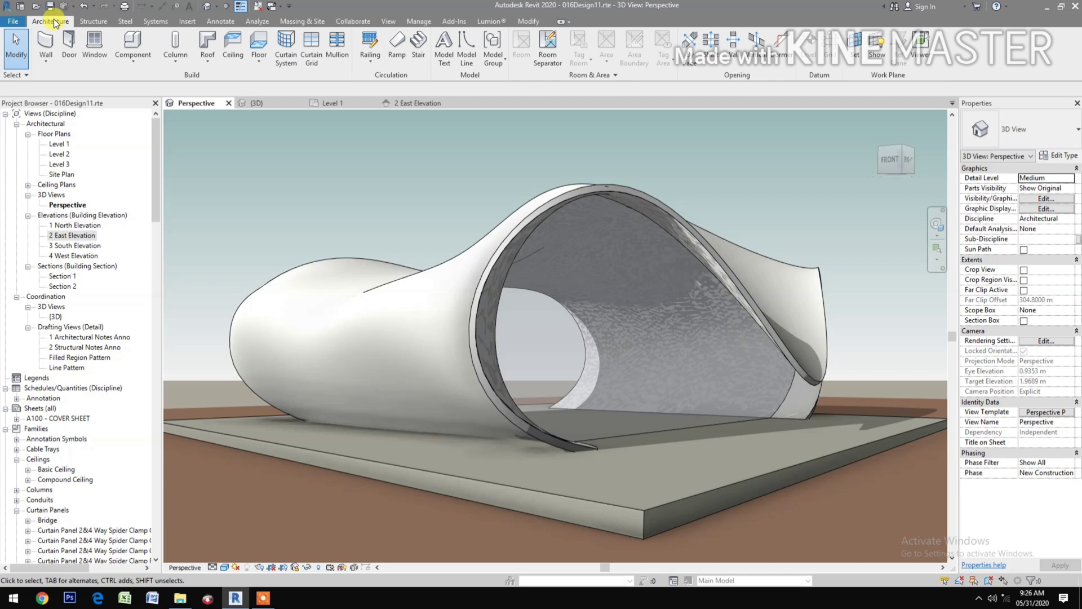
click(45, 66)
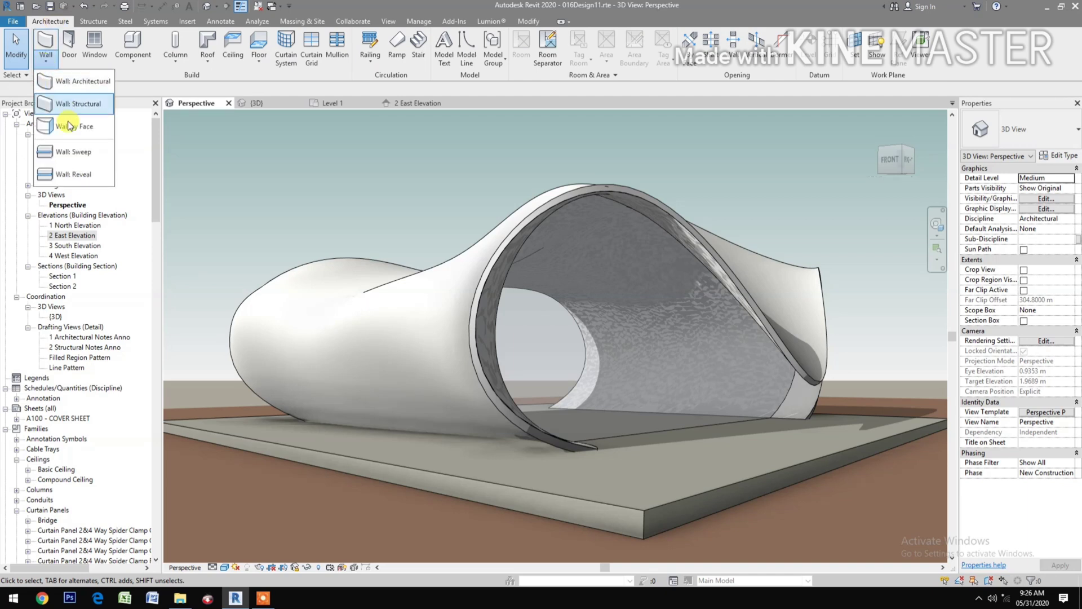
click(79, 82)
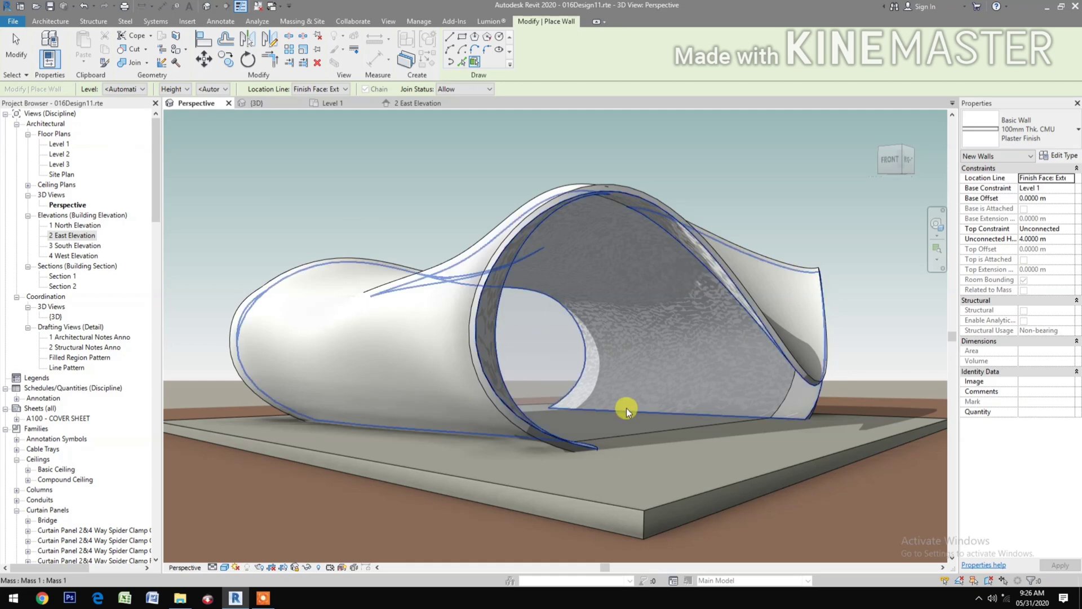
click(1037, 144)
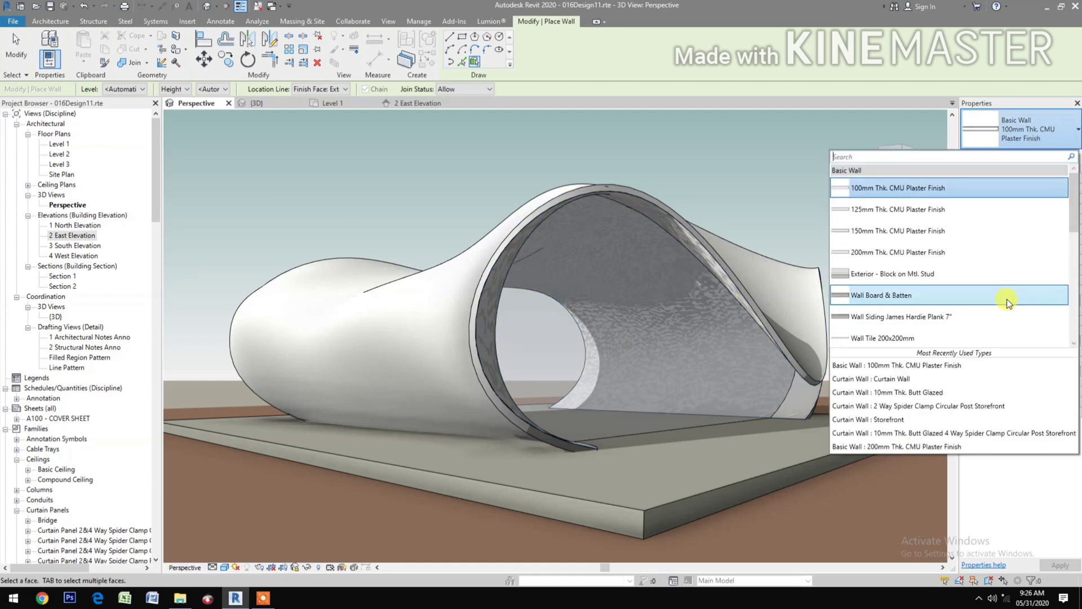
scroll(1008, 303, down, 3)
mouse_move(950, 283)
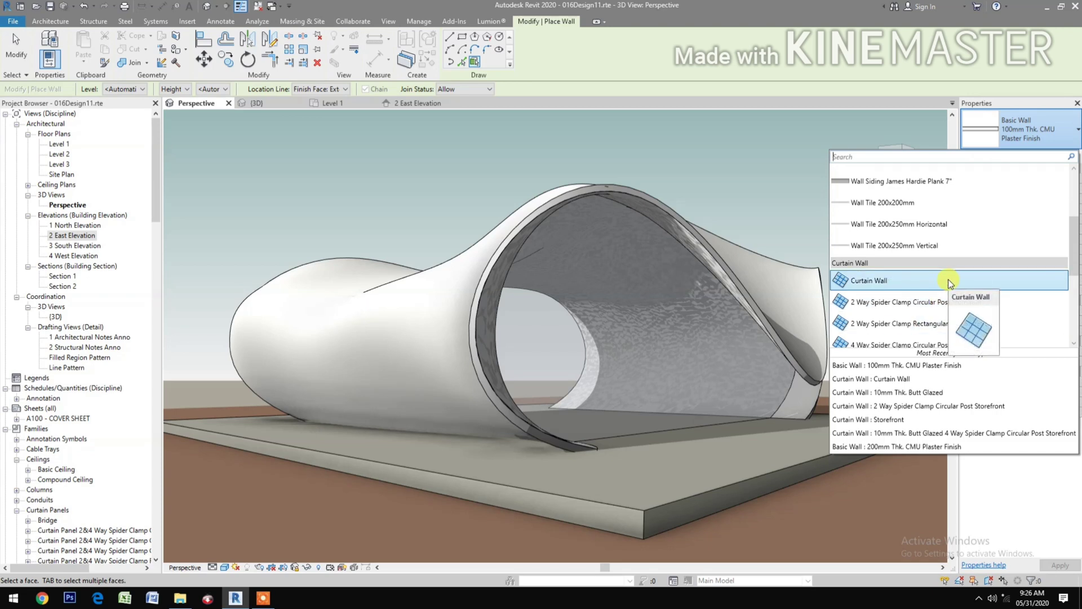
click(952, 281)
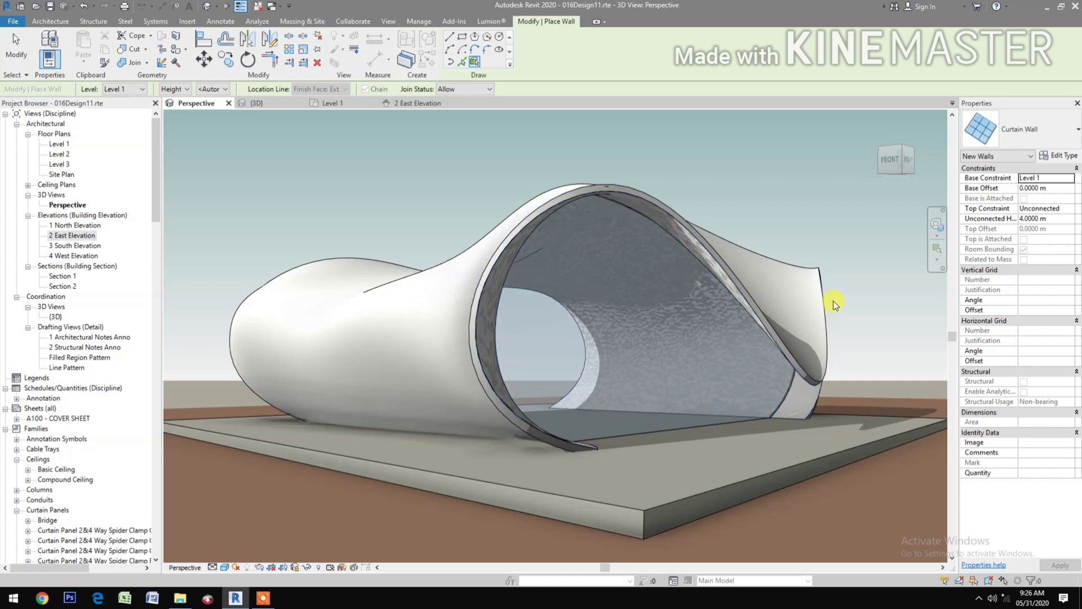
Step: Place a 2 Way Spider Clamp Circular Post Storefront curtain wall on the east end face, deleting the failing panel type and replacing missing panels
click(1041, 140)
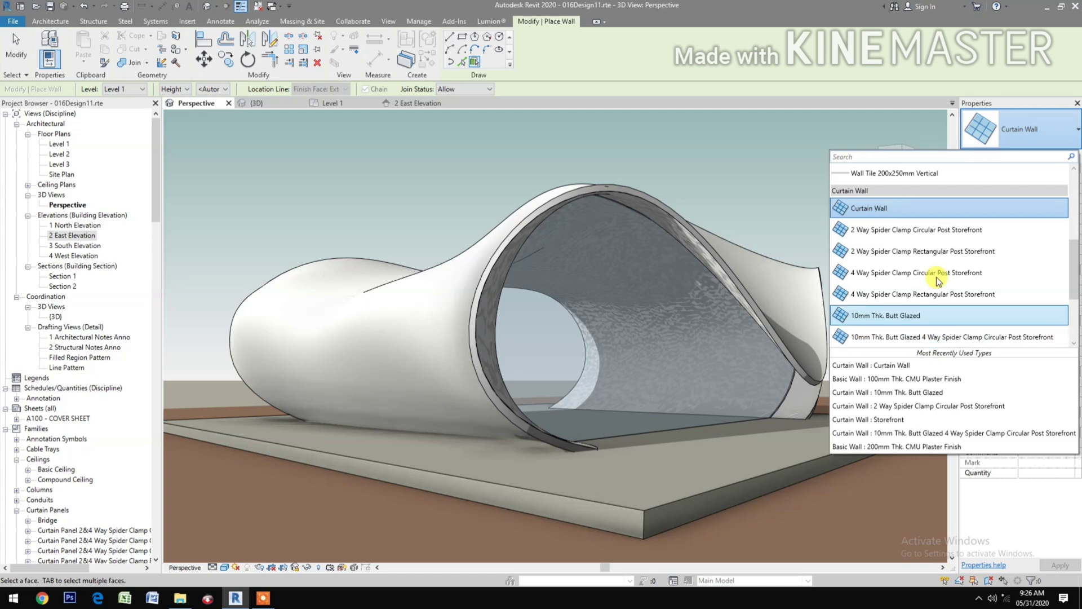
click(950, 231)
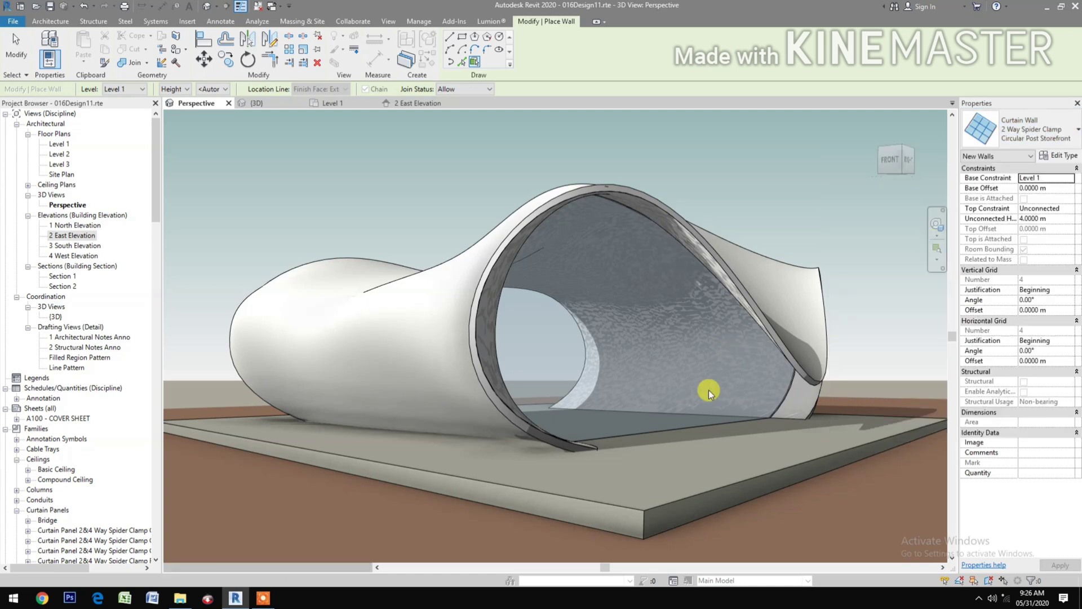
click(704, 429)
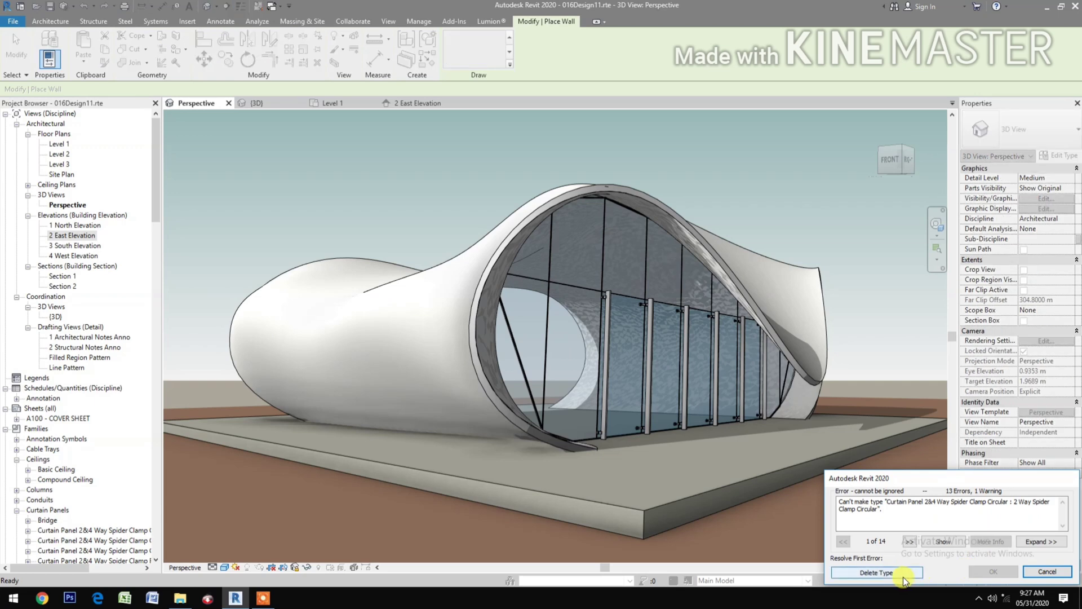
click(895, 573)
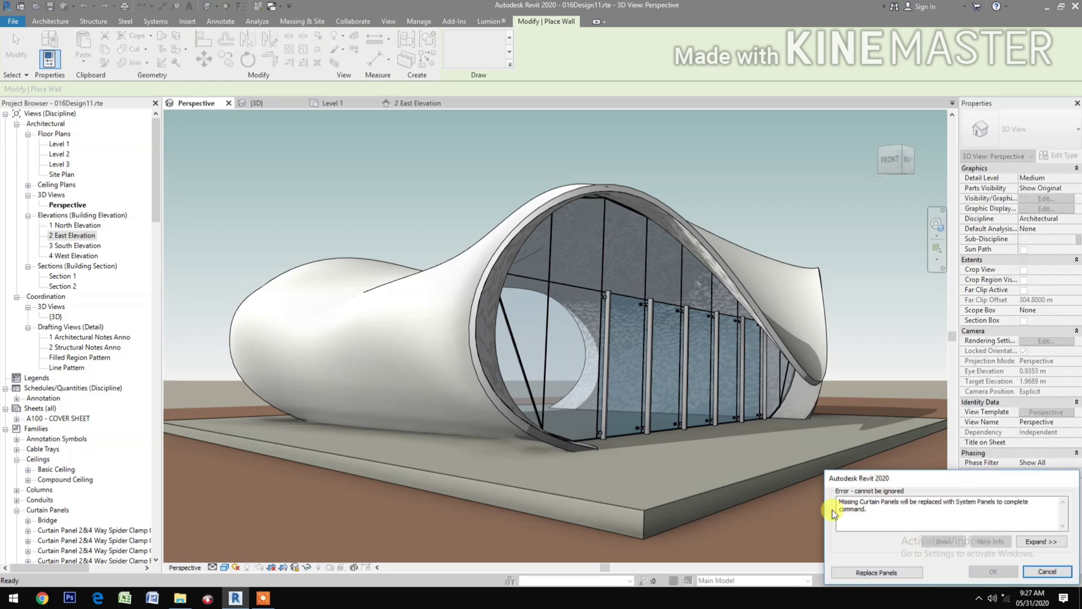
click(878, 573)
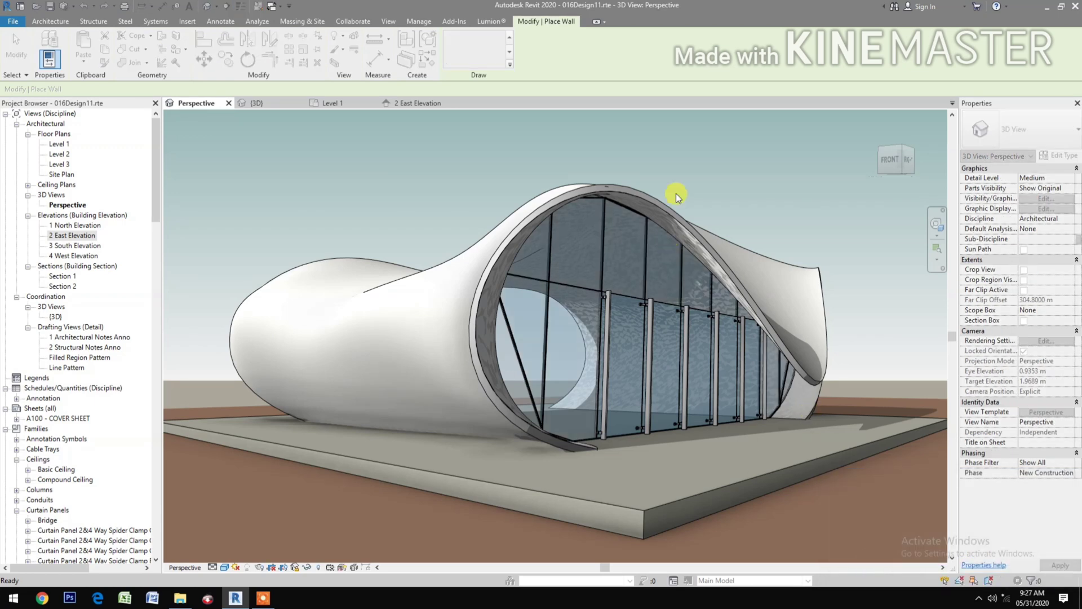